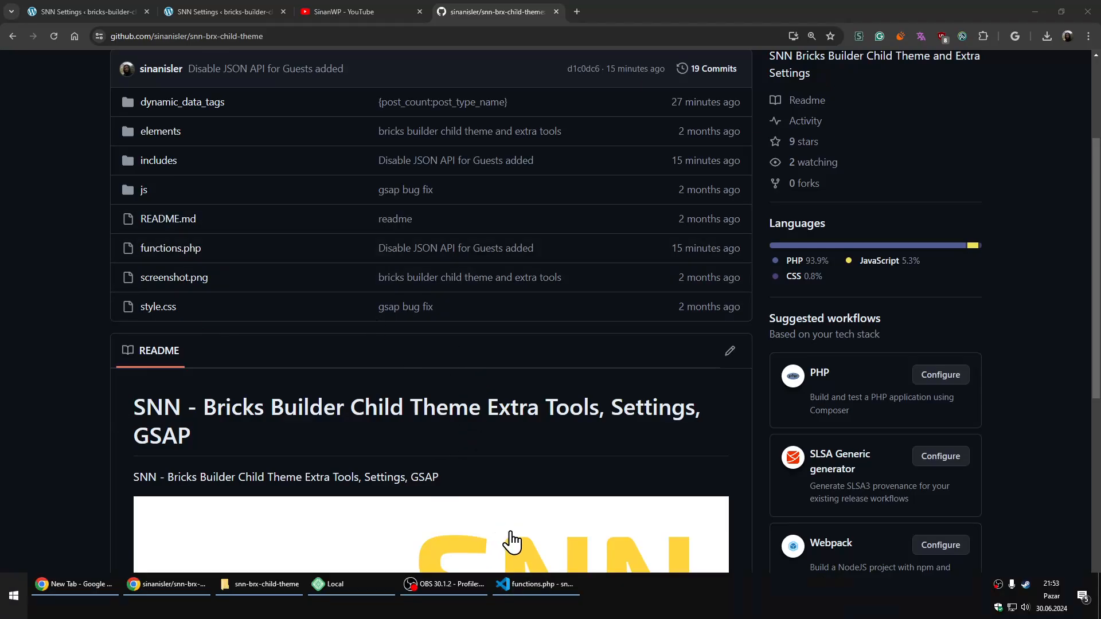
- Switch to VS Code and view the child theme's functions.php and custom_dynamic_data_tags.php files
{"action": "key", "text": "super"}
{"action": "left_click", "coordinate": [546, 590]}
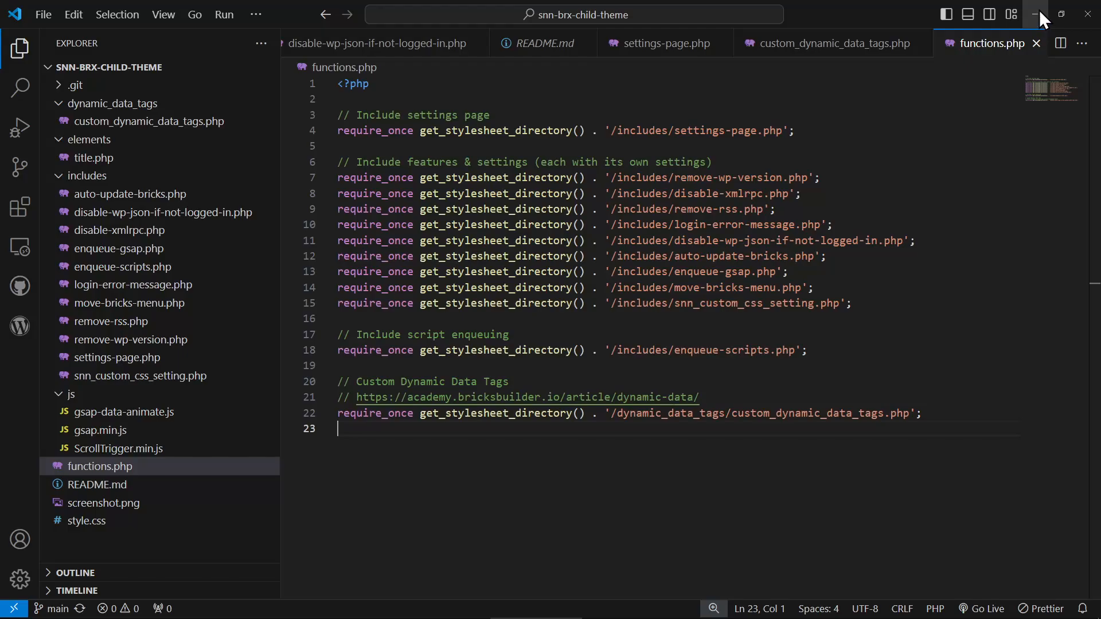
{"action": "left_click", "coordinate": [229, 122]}
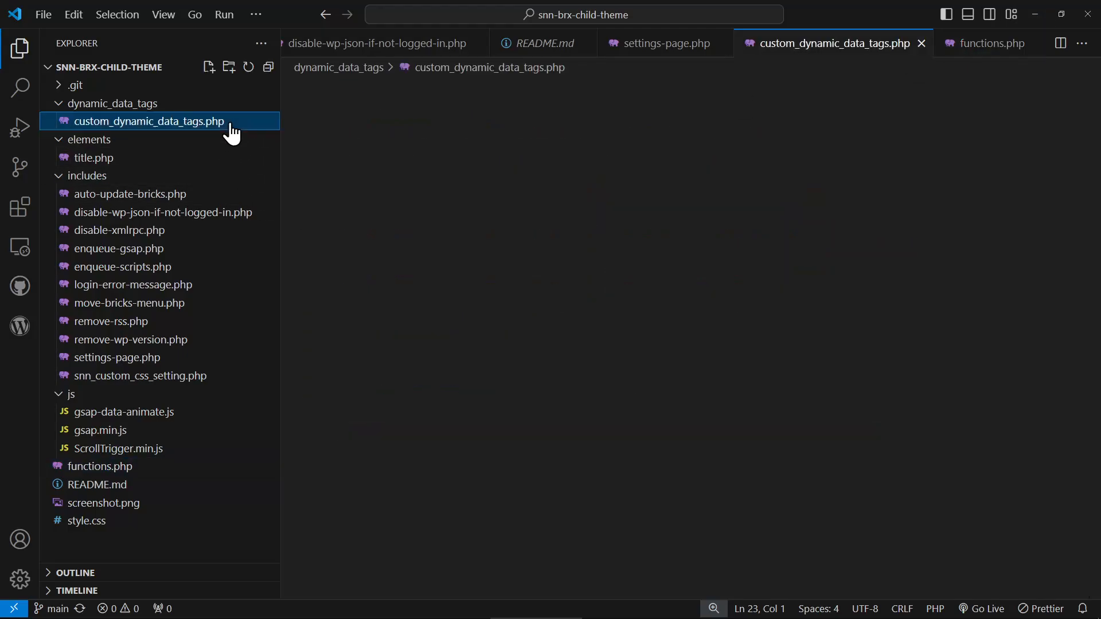
{"action": "left_click", "coordinate": [1035, 14]}
- Return to the browser's SNN Settings page, enable Move Bricks Menu to End, and save the changes
{"action": "left_click", "coordinate": [228, 9]}
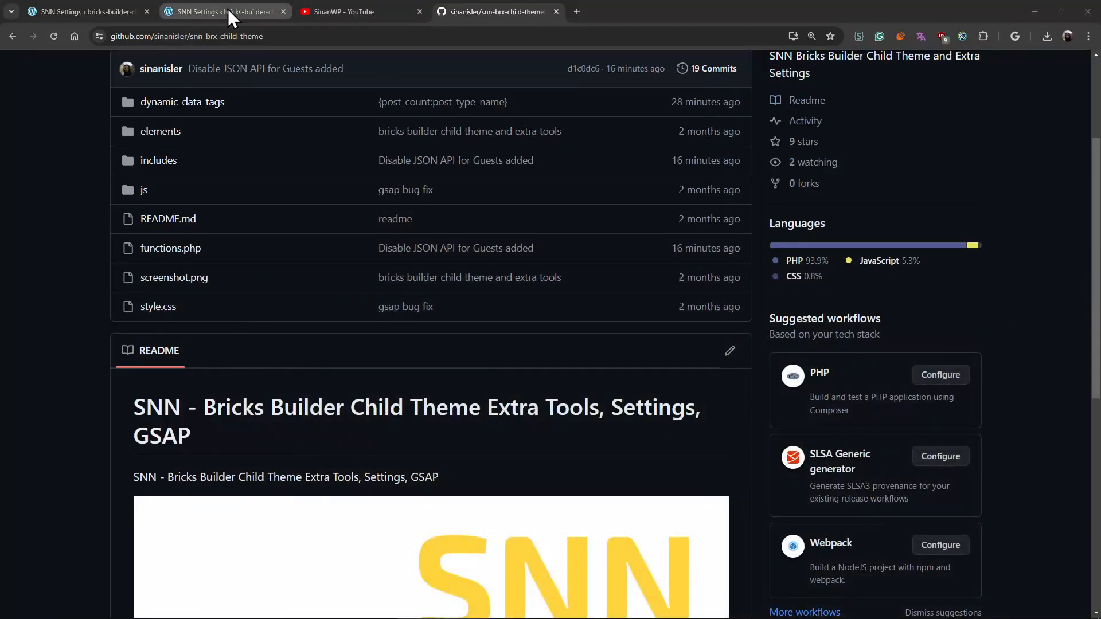
{"action": "scroll", "coordinate": [189, 344], "scroll_direction": "down", "scroll_amount": 4}
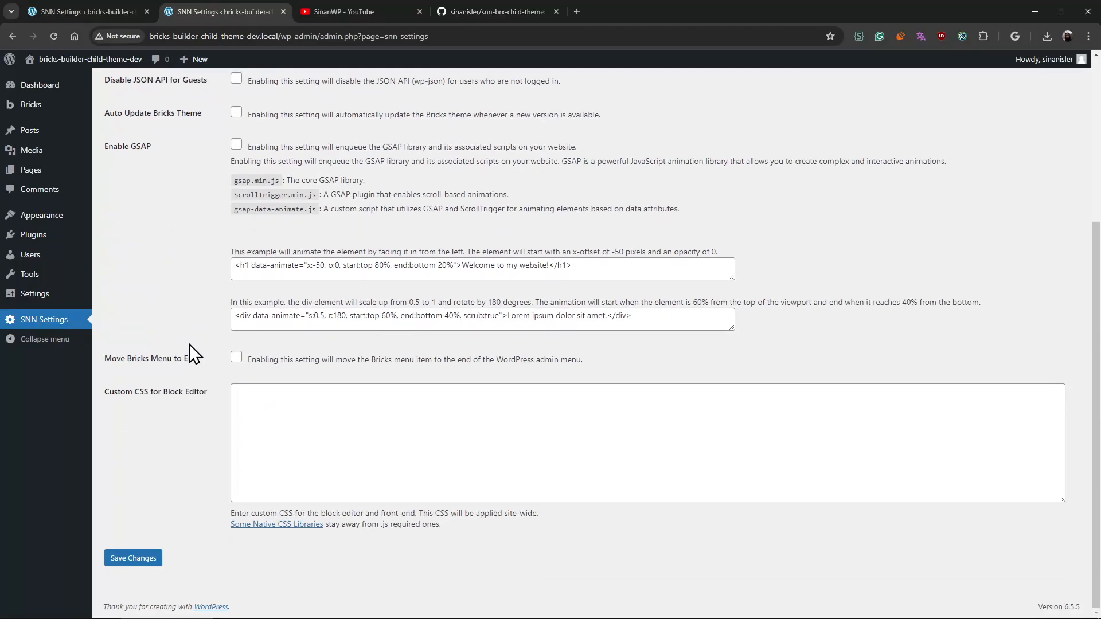
{"action": "left_click", "coordinate": [236, 359]}
{"action": "left_click", "coordinate": [136, 561]}
- Examine the Move Bricks Menu to End setting and its description, along with the order of the WordPress admin menu
{"action": "scroll", "coordinate": [187, 402], "scroll_direction": "down", "scroll_amount": 3}
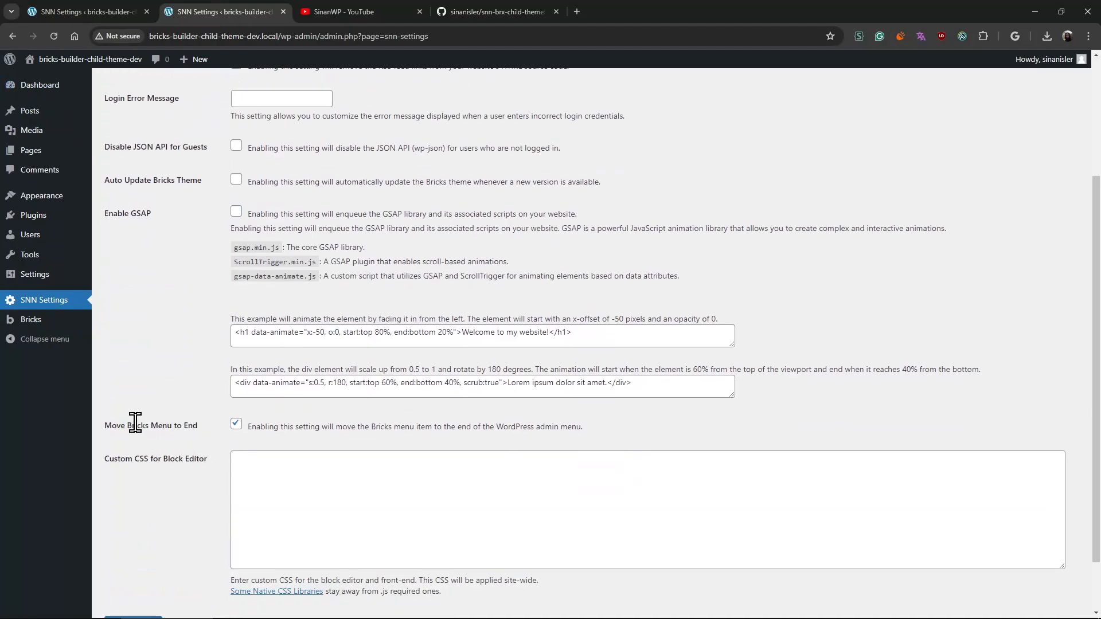
{"action": "left_click_drag", "start_coordinate": [136, 426], "coordinate": [687, 425]}
{"action": "left_click", "coordinate": [687, 425]}
{"action": "left_click_drag", "start_coordinate": [150, 424], "coordinate": [676, 428]}
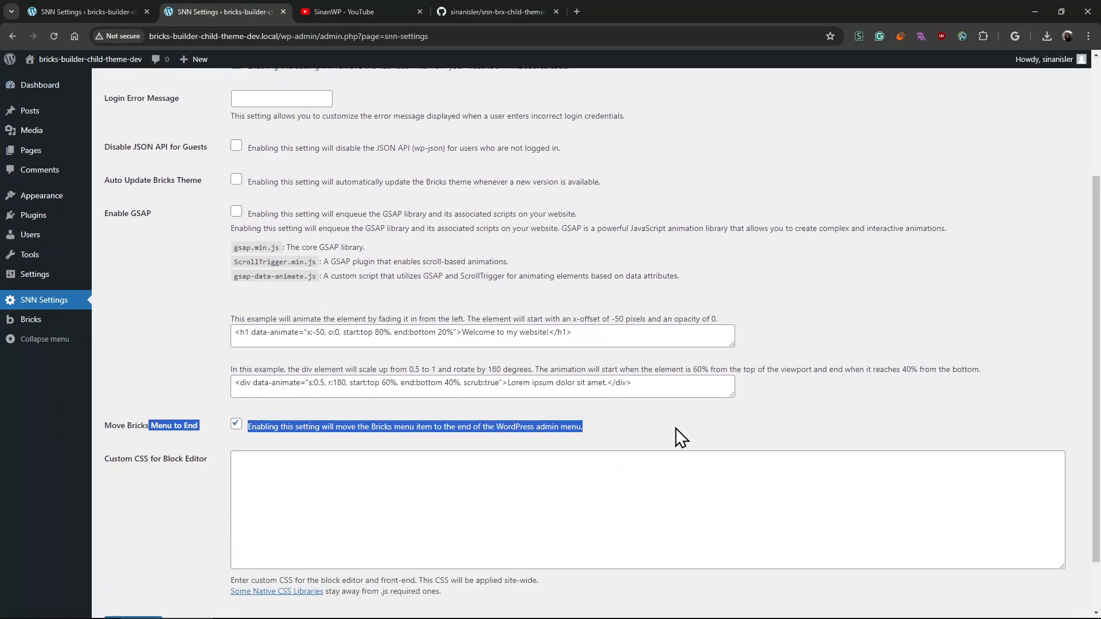
{"action": "left_click", "coordinate": [676, 428]}
{"action": "left_click_drag", "start_coordinate": [127, 427], "coordinate": [623, 432]}
{"action": "left_click", "coordinate": [623, 432]}
{"action": "left_click_drag", "start_coordinate": [167, 425], "coordinate": [697, 428]}
{"action": "left_click", "coordinate": [697, 428]}
{"action": "mouse_move", "coordinate": [48, 324]}
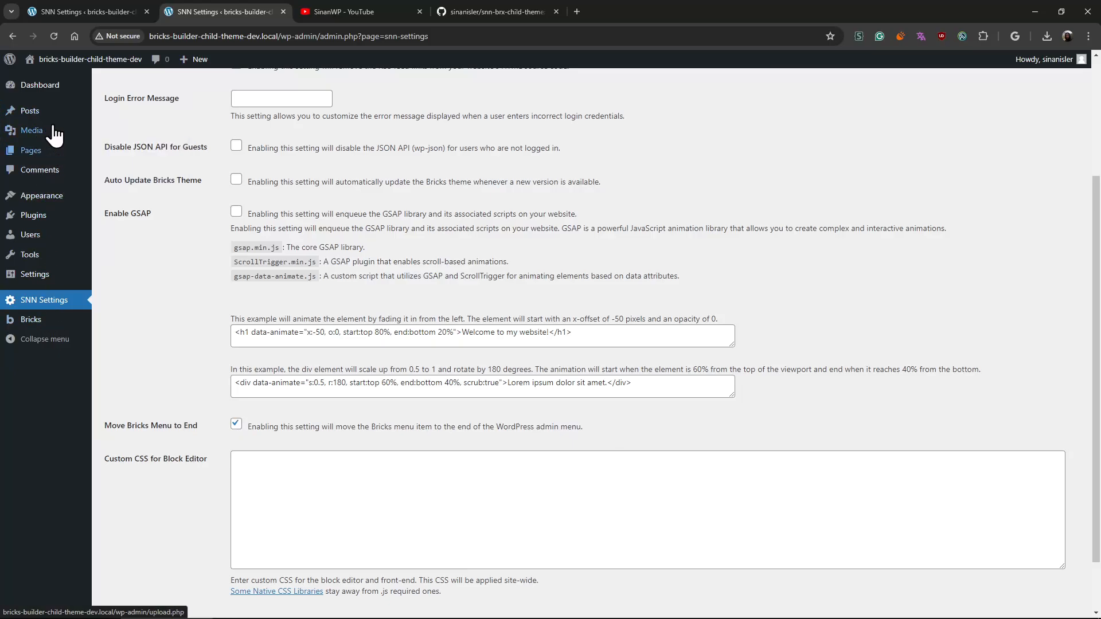
{"action": "mouse_move", "coordinate": [52, 135]}
{"action": "mouse_move", "coordinate": [55, 156]}
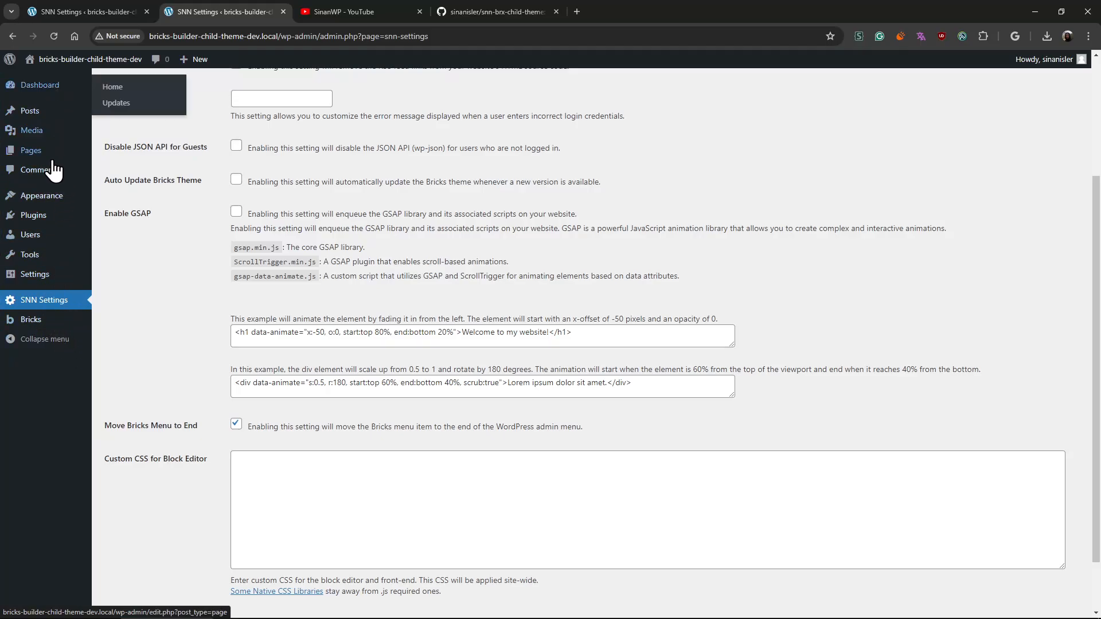
- Review the Remove WP Version, Disable XML-RPC, Remove RSS, Disable JSON API for Guests, and Auto Update Bricks Theme settings
{"action": "scroll", "coordinate": [119, 283], "scroll_direction": "up", "scroll_amount": 3}
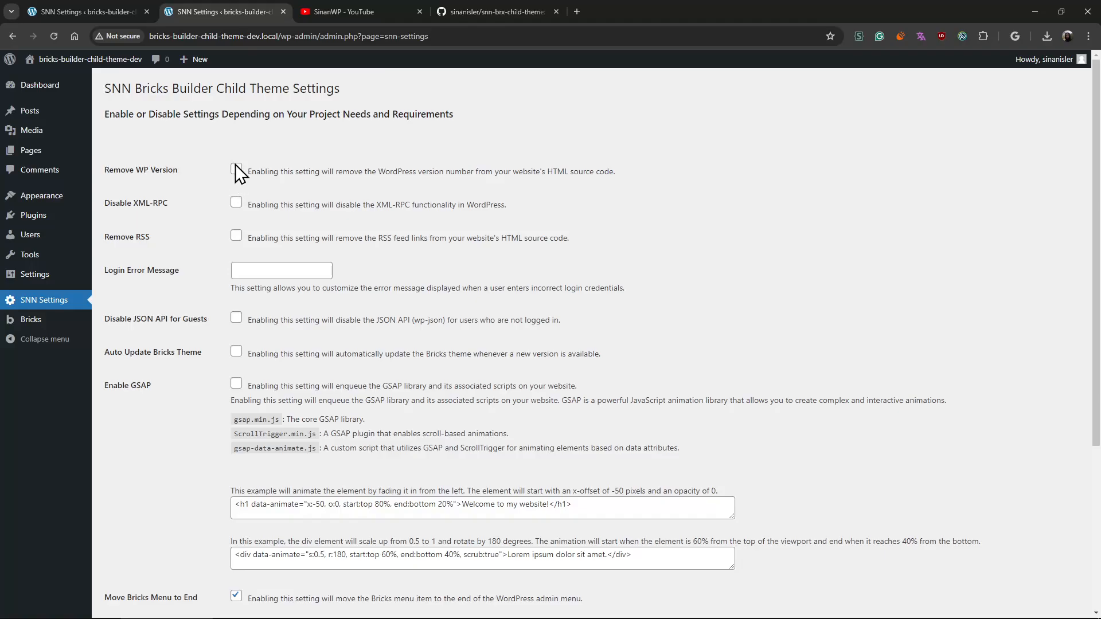
{"action": "left_click_drag", "start_coordinate": [617, 171], "coordinate": [539, 170]}
{"action": "left_click", "coordinate": [511, 184]}
{"action": "left_click_drag", "start_coordinate": [559, 170], "coordinate": [584, 170]}
{"action": "left_click", "coordinate": [140, 206]}
{"action": "left_click_drag", "start_coordinate": [121, 238], "coordinate": [141, 238]}
{"action": "left_click", "coordinate": [177, 238]}
{"action": "left_click_drag", "start_coordinate": [136, 319], "coordinate": [181, 322]}
{"action": "left_click", "coordinate": [235, 352]}
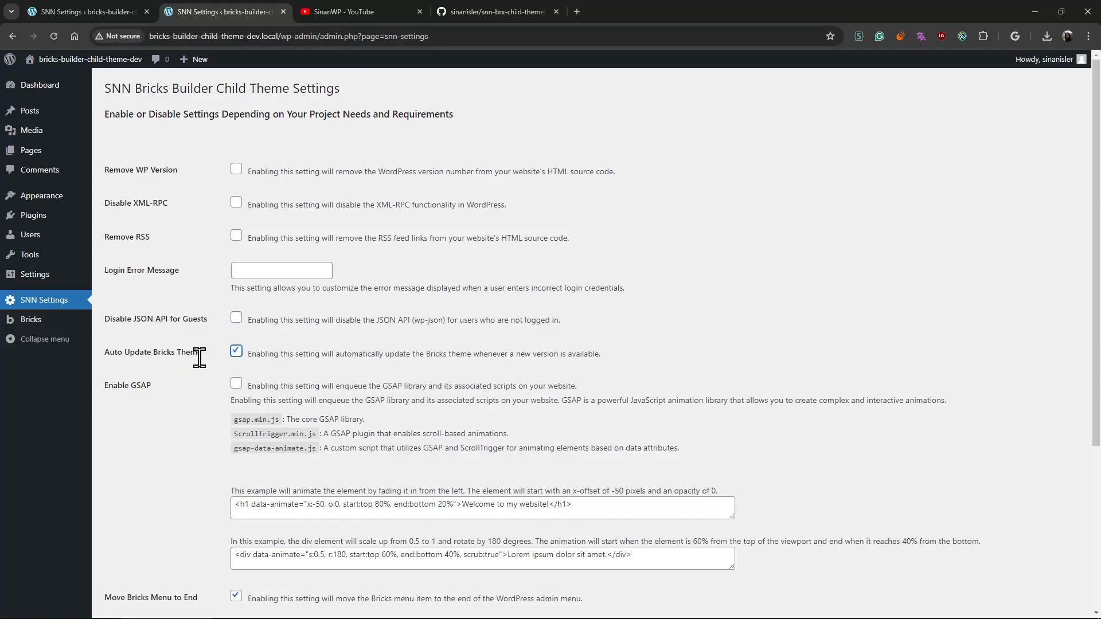
{"action": "left_click", "coordinate": [235, 355]}
{"action": "left_click_drag", "start_coordinate": [162, 348], "coordinate": [414, 349]}
{"action": "left_click", "coordinate": [377, 365]}
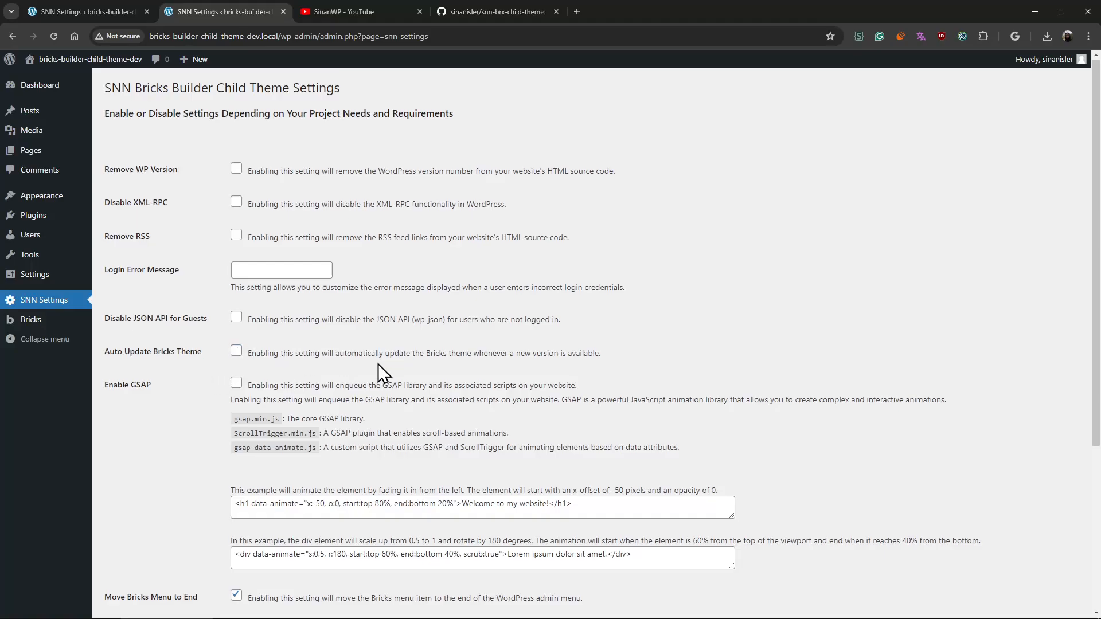
- Examine the Enable GSAP setting with its script list and data-animate examples
{"action": "scroll", "coordinate": [377, 364], "scroll_direction": "down", "scroll_amount": 2}
{"action": "left_click_drag", "start_coordinate": [126, 270], "coordinate": [185, 270]}
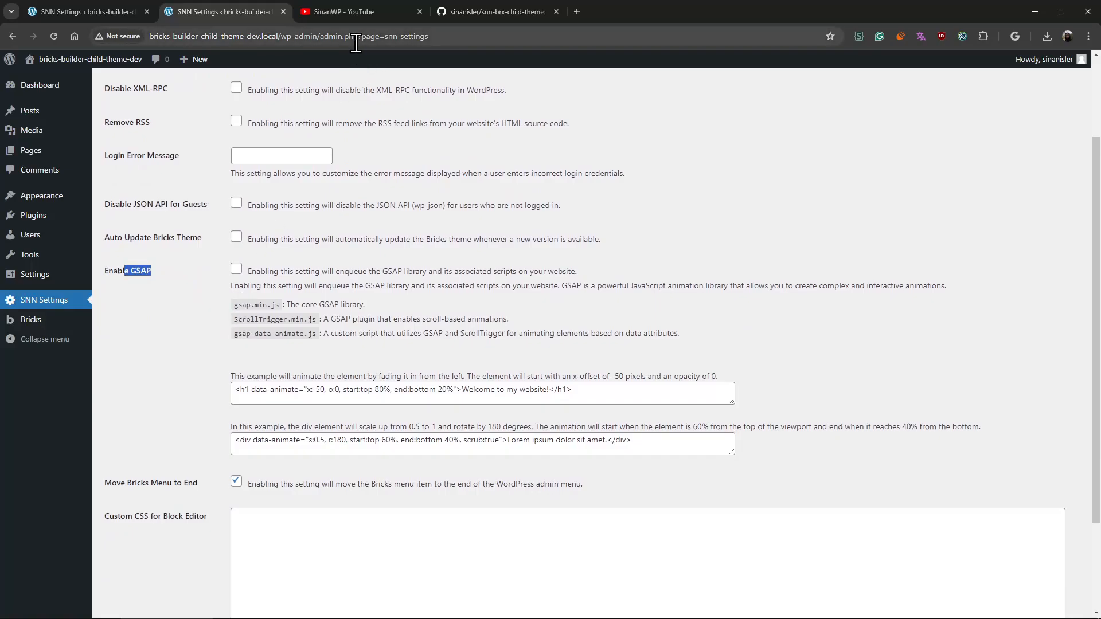
{"action": "left_click", "coordinate": [159, 311]}
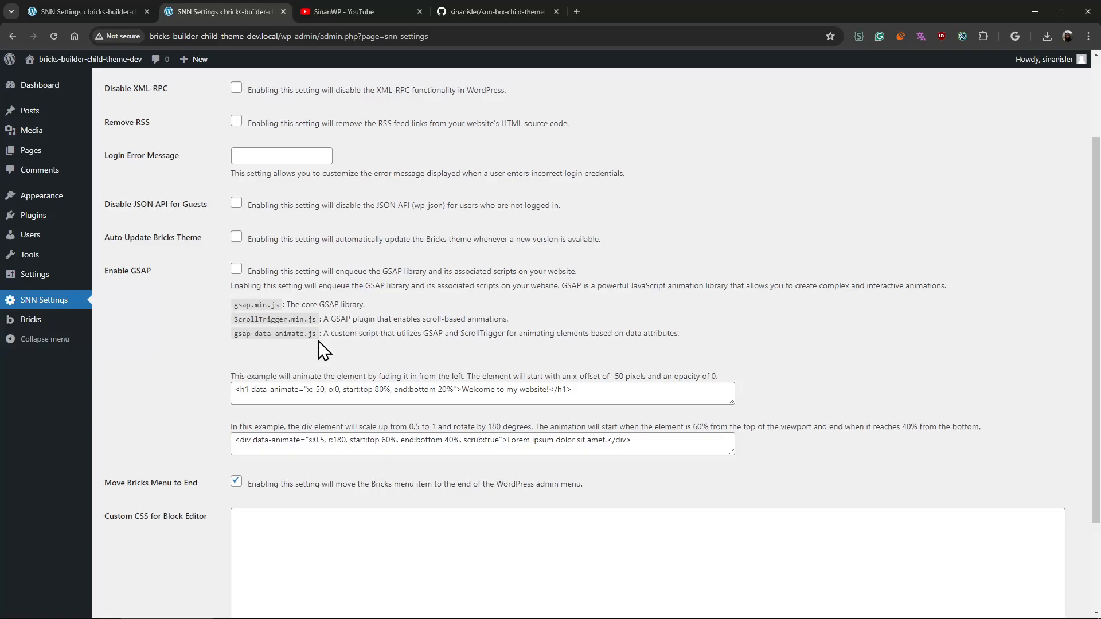
{"action": "left_click_drag", "start_coordinate": [365, 423], "coordinate": [177, 305]}
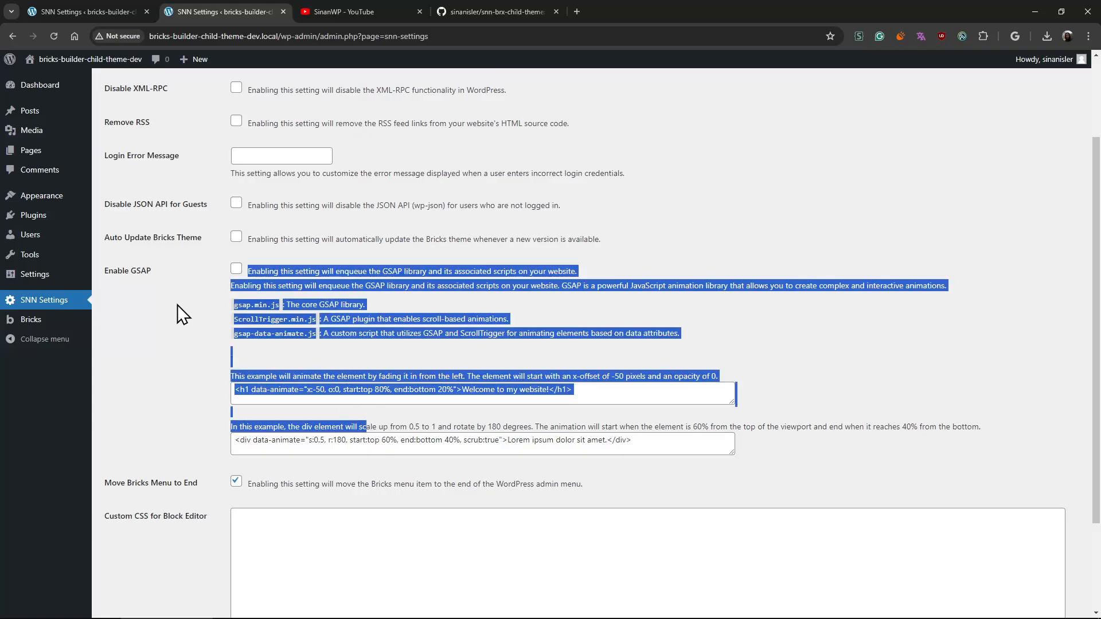
{"action": "left_click", "coordinate": [178, 304]}
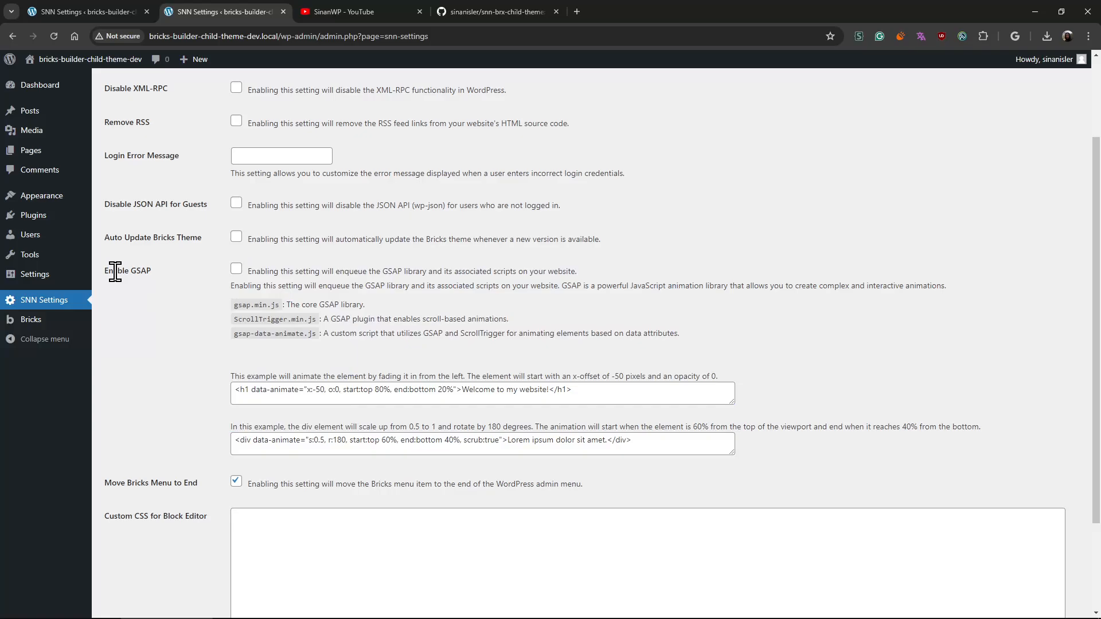
{"action": "left_click_drag", "start_coordinate": [115, 272], "coordinate": [780, 420]}
{"action": "left_click", "coordinate": [780, 419]}
- Search Google for "aos js" in a new tab and open the AOS - Animate on scroll library website
{"action": "key", "text": "ctrl+t"}
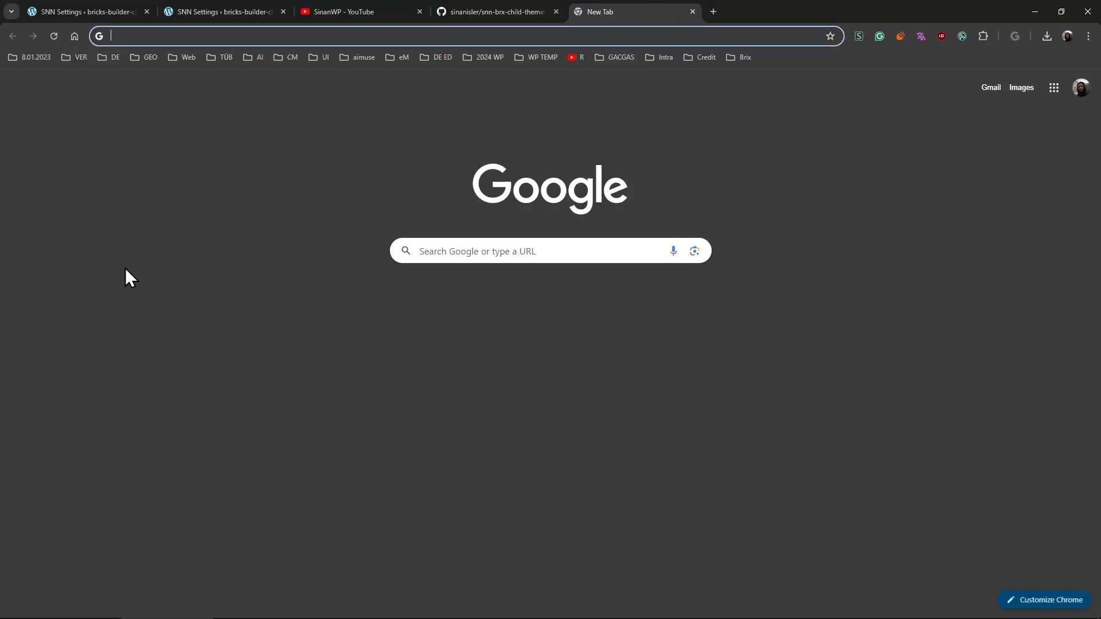
{"action": "type", "text": "aos js"}
{"action": "key", "text": "Return"}
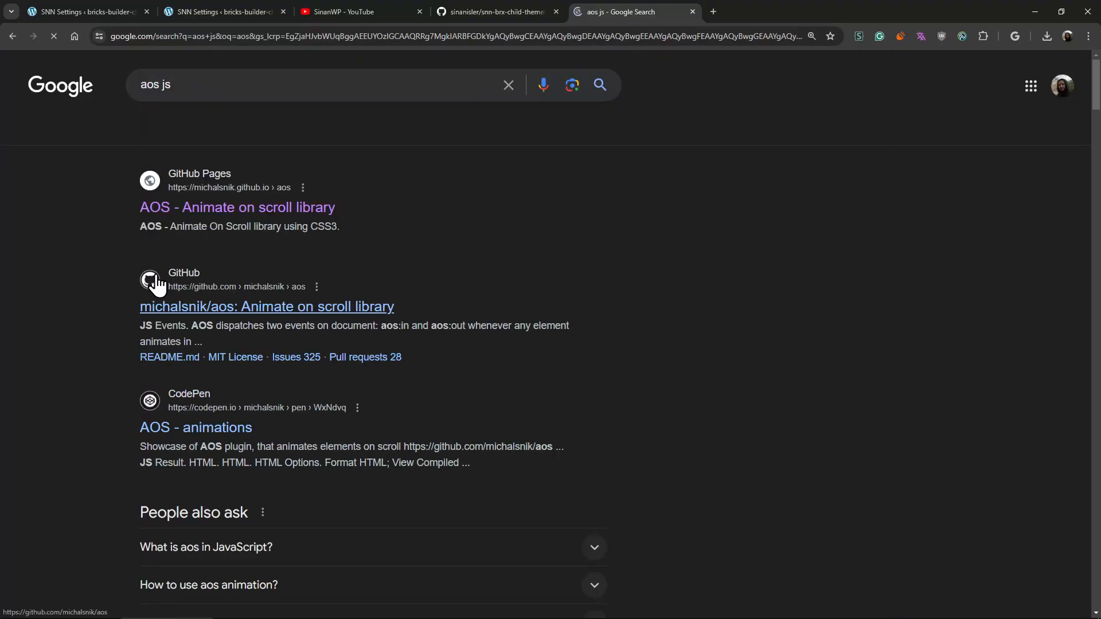
{"action": "left_click", "coordinate": [216, 205]}
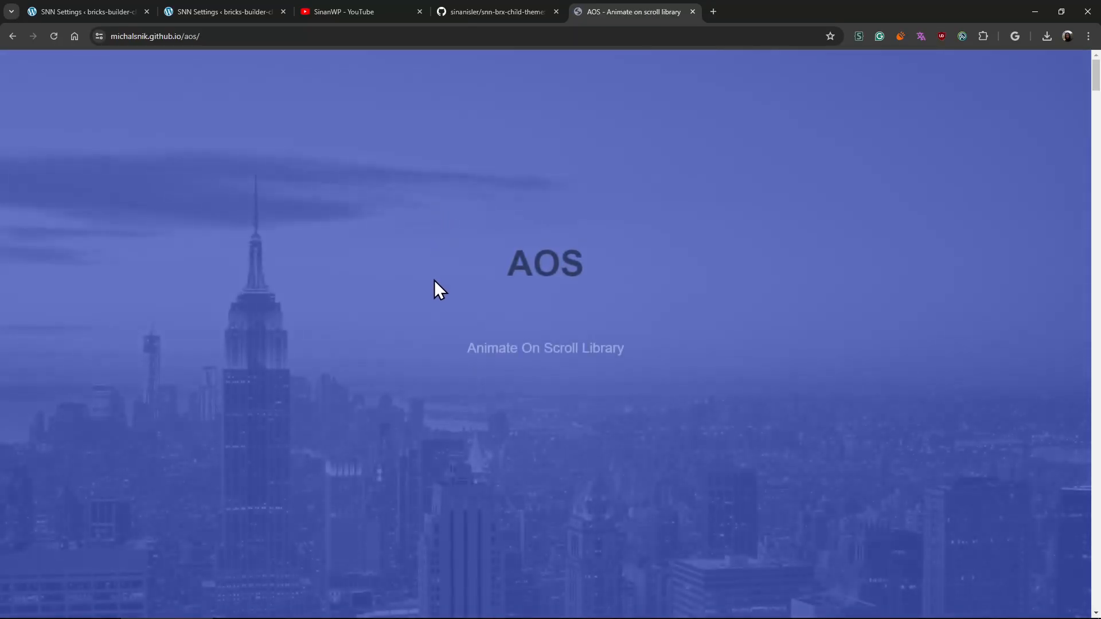
- Examine the fade, flip, and zoom animation examples and their data-aos attributes on the AOS page
{"action": "scroll", "coordinate": [432, 316], "scroll_direction": "down", "scroll_amount": 7}
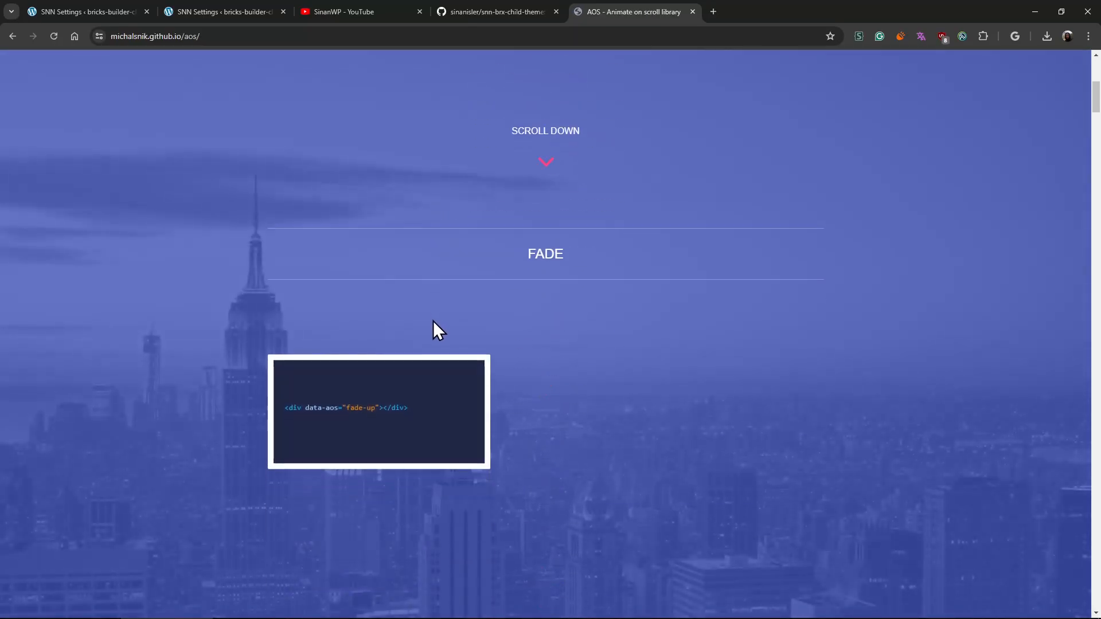
{"action": "scroll", "coordinate": [434, 321], "scroll_direction": "down", "scroll_amount": 8}
{"action": "scroll", "coordinate": [435, 325], "scroll_direction": "down", "scroll_amount": 6}
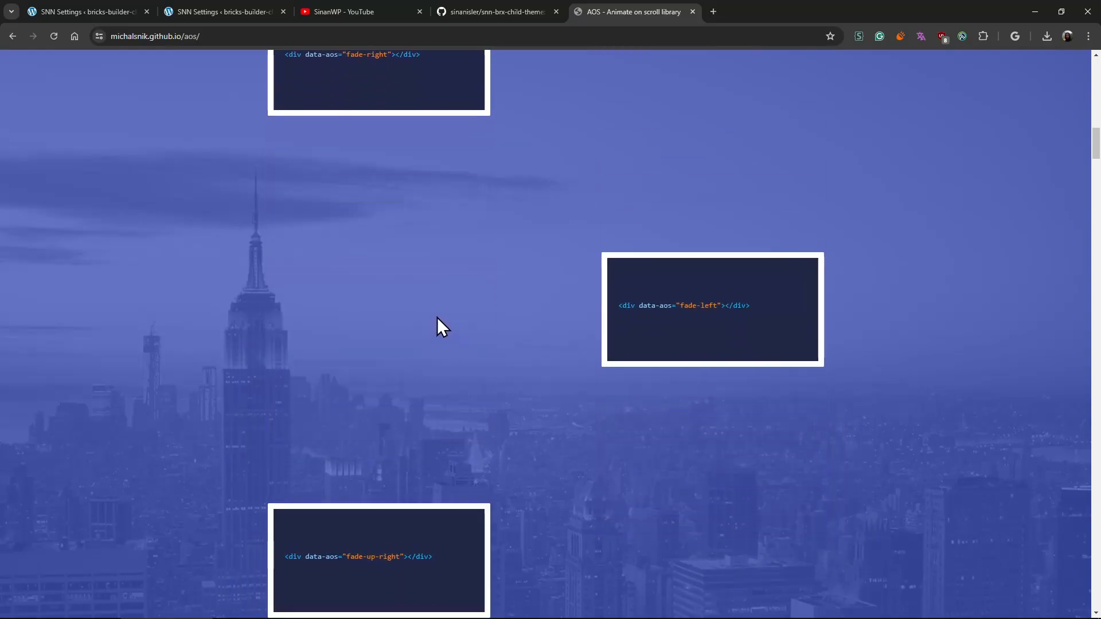
{"action": "scroll", "coordinate": [437, 317], "scroll_direction": "down", "scroll_amount": 4}
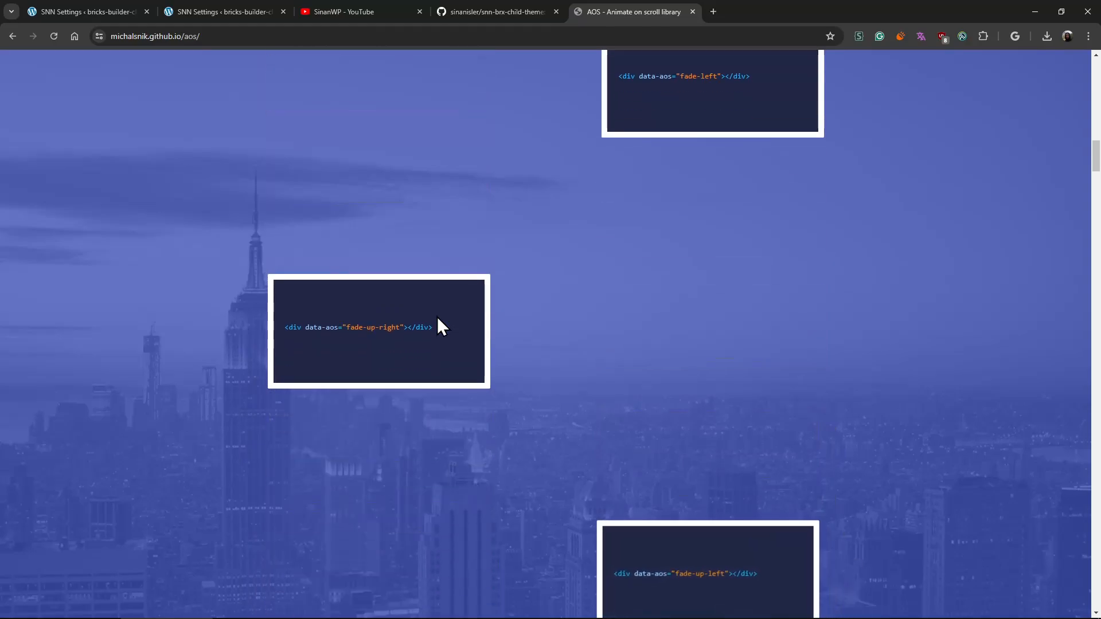
{"action": "scroll", "coordinate": [437, 327], "scroll_direction": "down", "scroll_amount": 9}
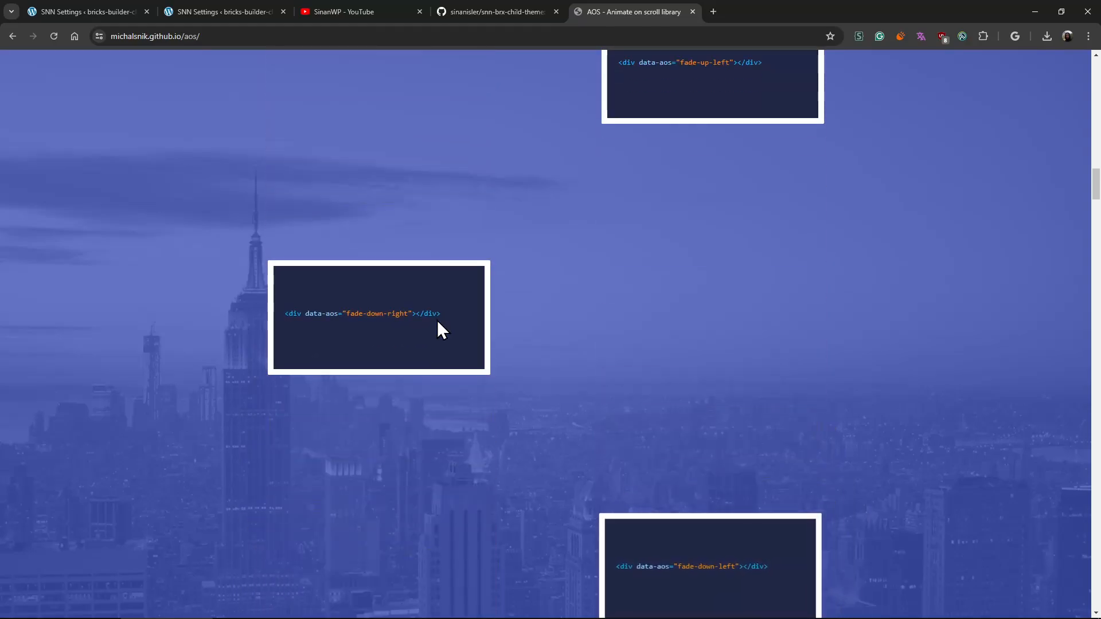
{"action": "scroll", "coordinate": [437, 320], "scroll_direction": "down", "scroll_amount": 6}
{"action": "scroll", "coordinate": [437, 320], "scroll_direction": "down", "scroll_amount": 5}
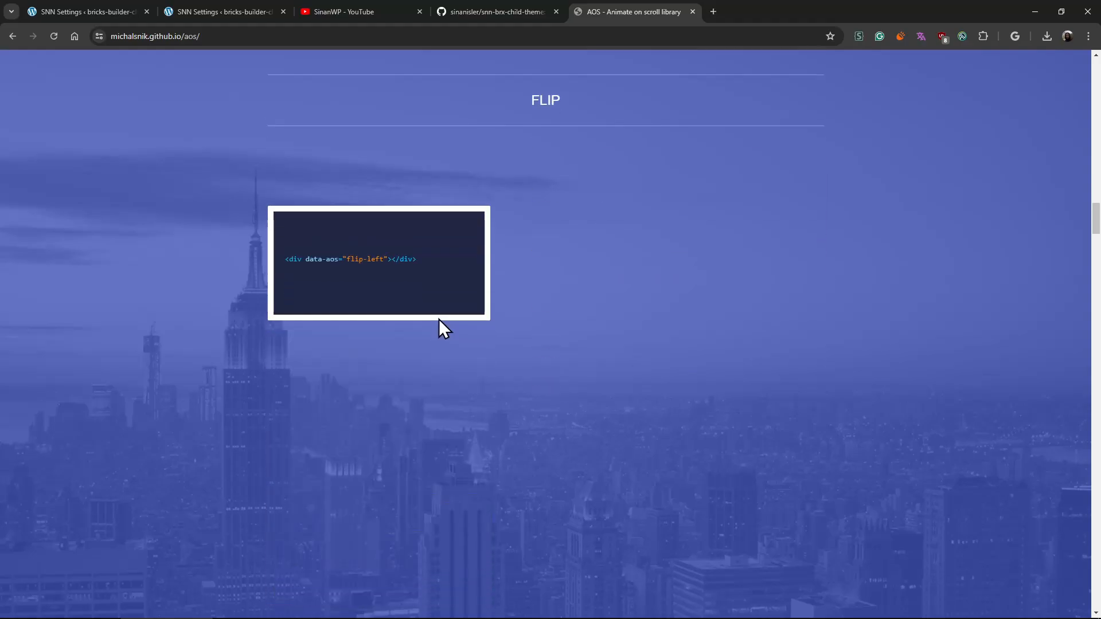
{"action": "scroll", "coordinate": [441, 320], "scroll_direction": "down", "scroll_amount": 1}
{"action": "scroll", "coordinate": [441, 320], "scroll_direction": "up", "scroll_amount": 1}
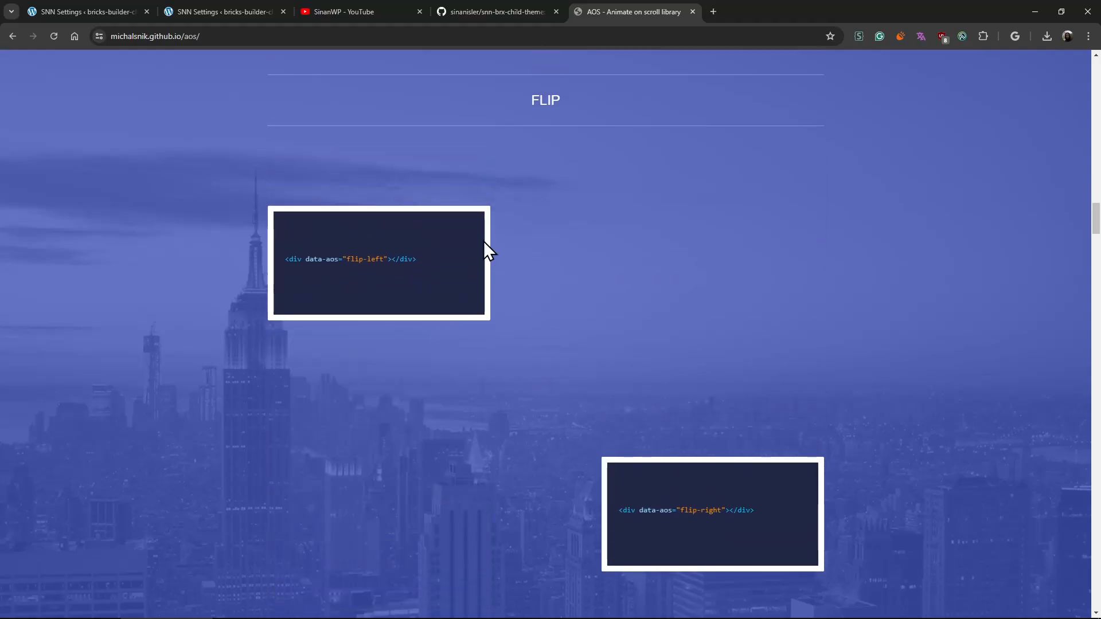
{"action": "scroll", "coordinate": [529, 290], "scroll_direction": "down", "scroll_amount": 6}
{"action": "scroll", "coordinate": [530, 290], "scroll_direction": "down", "scroll_amount": 10}
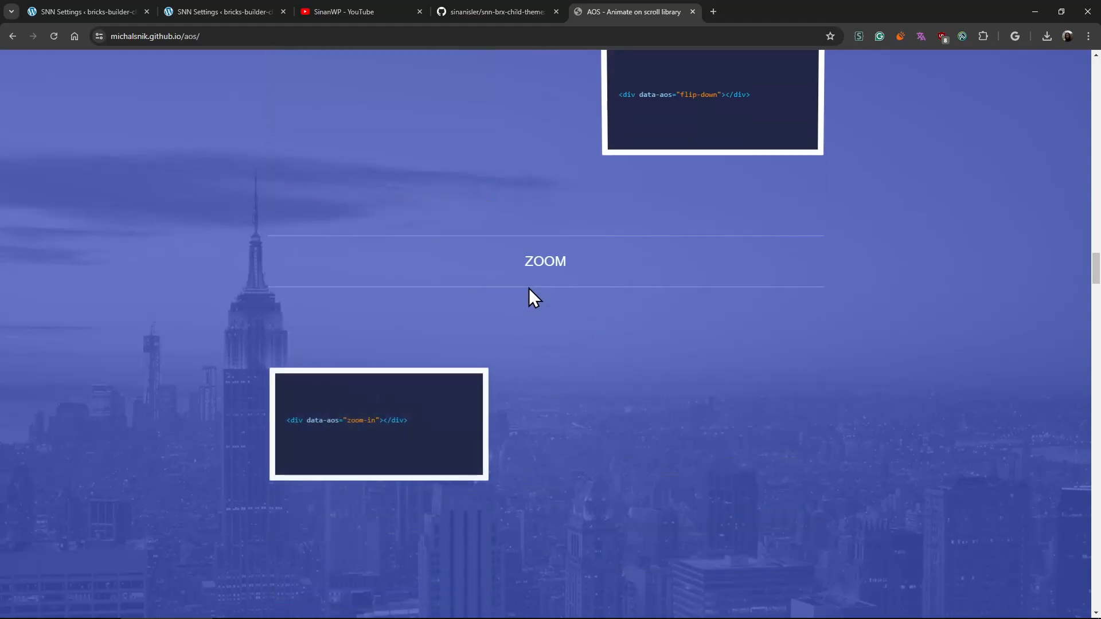
- Close the AOS page and return to SNN Settings to view the Custom CSS for Block Editor setting
{"action": "left_click", "coordinate": [511, 9]}
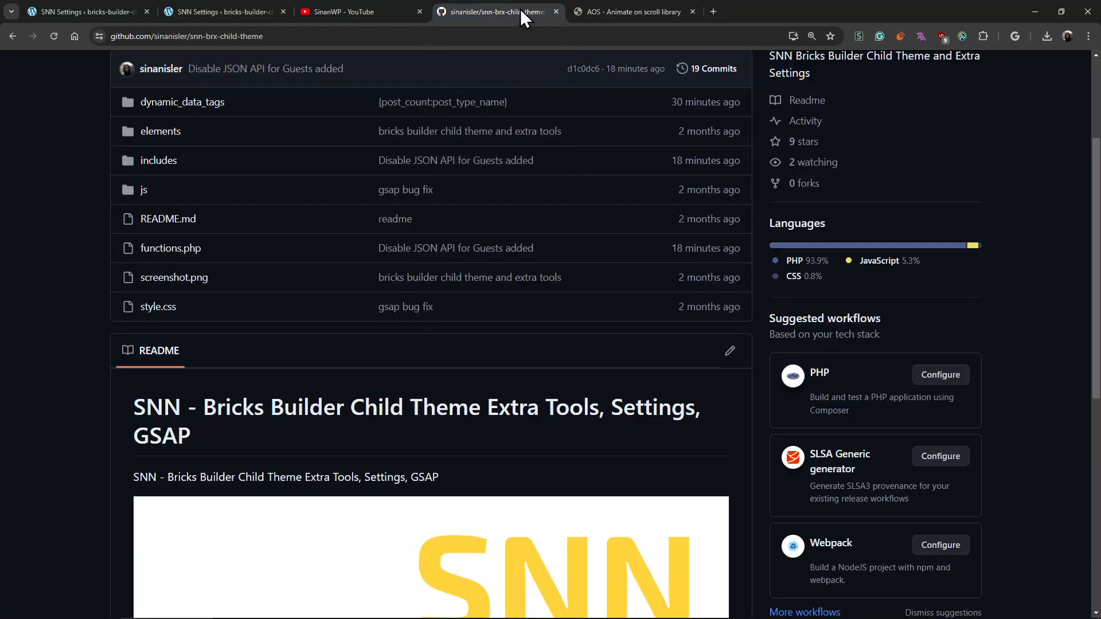
{"action": "middle_click", "coordinate": [616, 9]}
{"action": "left_click", "coordinate": [208, 15]}
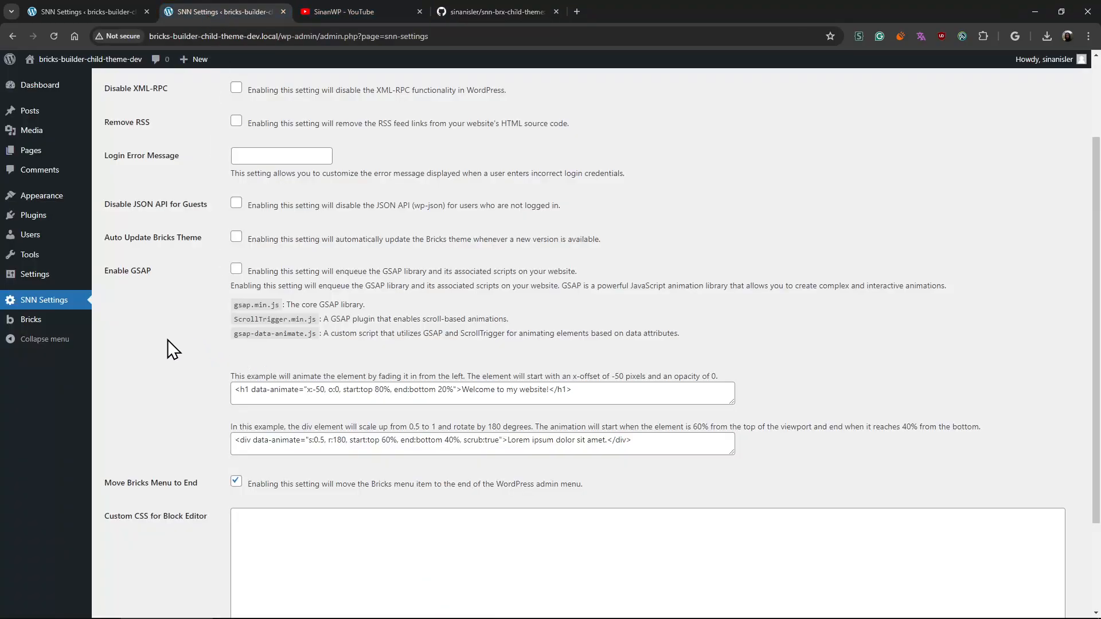
{"action": "scroll", "coordinate": [168, 339], "scroll_direction": "down", "scroll_amount": 3}
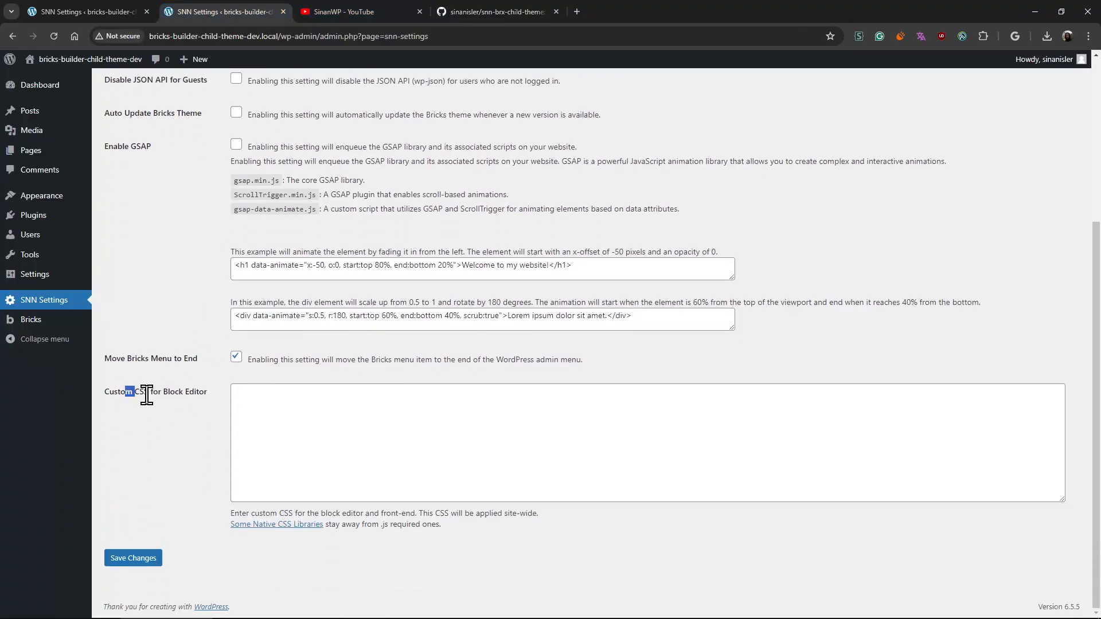
{"action": "left_click_drag", "start_coordinate": [147, 395], "coordinate": [198, 398]}
{"action": "left_click", "coordinate": [182, 430]}
- Open a new post in a separate tab, and save .red{color:red} as the custom CSS for the block editor
{"action": "left_click", "coordinate": [259, 406]}
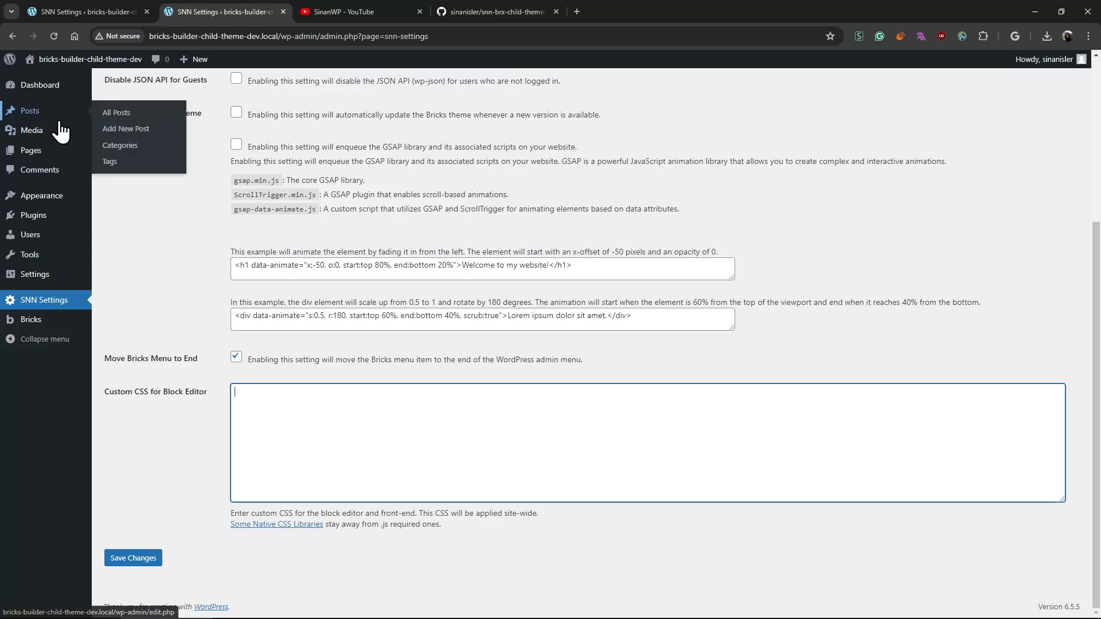
{"action": "left_click", "coordinate": [138, 171]}
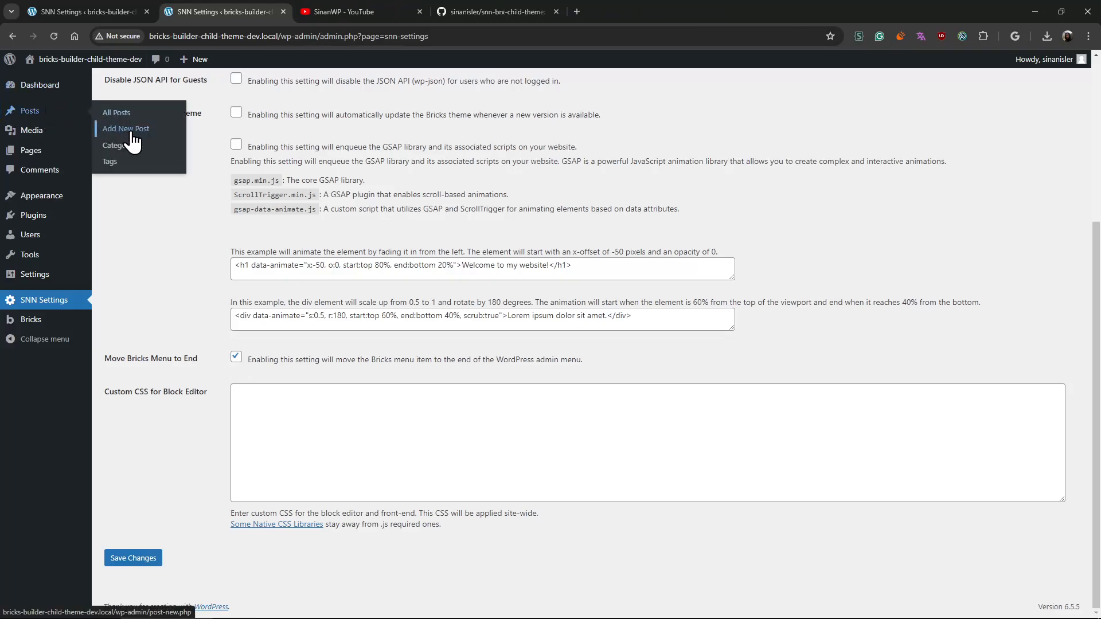
{"action": "middle_click", "coordinate": [133, 133]}
{"action": "left_click", "coordinate": [282, 418]}
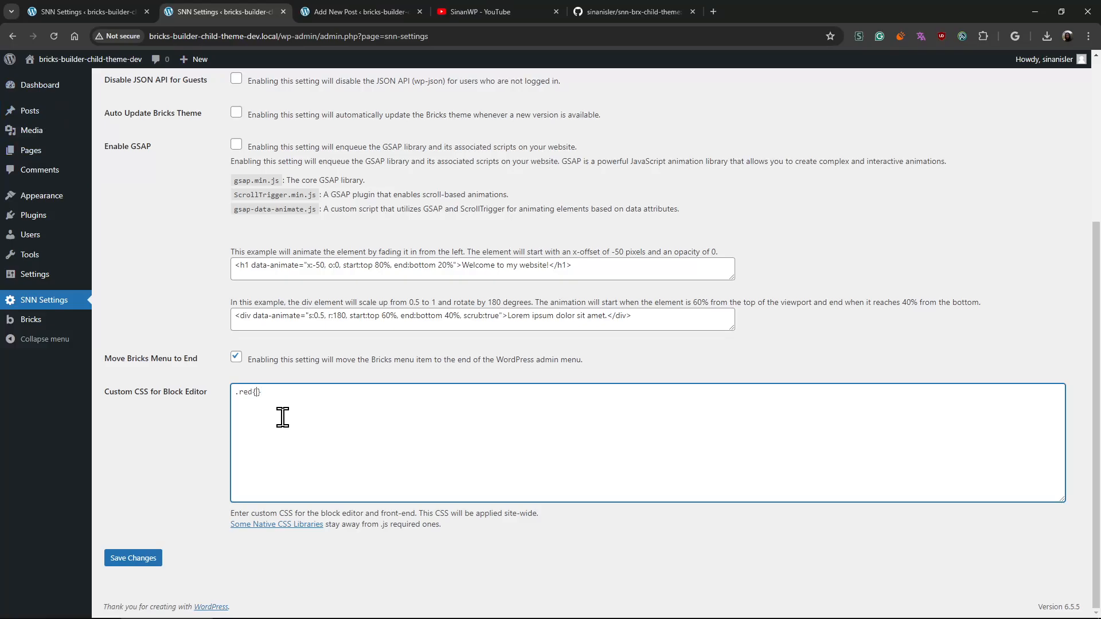
{"action": "type", "text": ".red{color: red"}
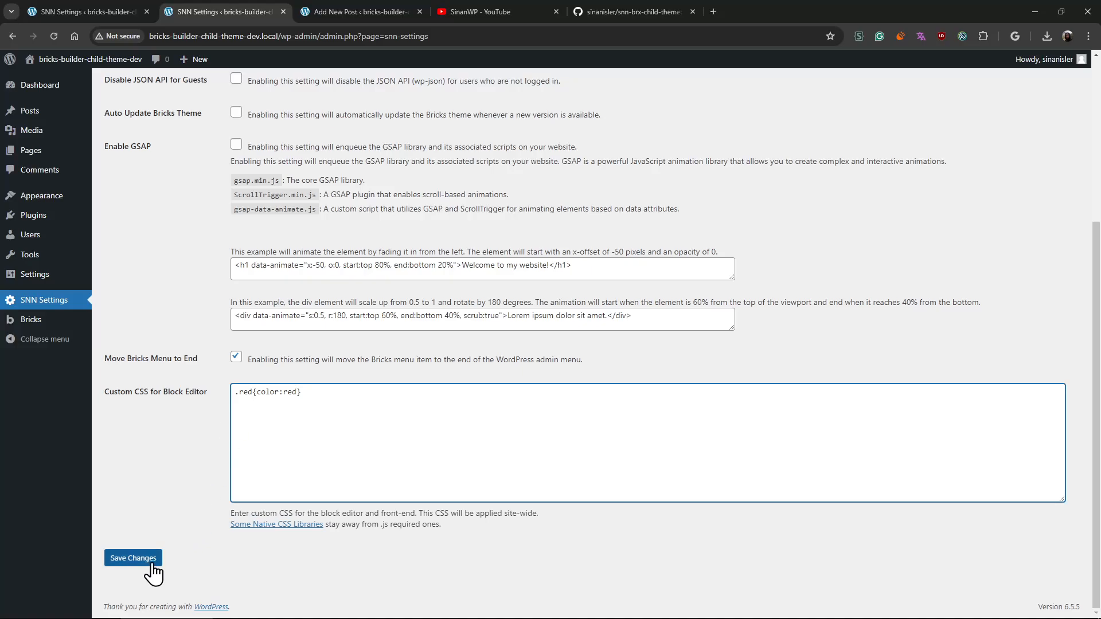
{"action": "left_click", "coordinate": [123, 560]}
- Add a block with the text "asdfasdfasdfasdf" to the new post and transform it into a heading
{"action": "left_click", "coordinate": [357, 13]}
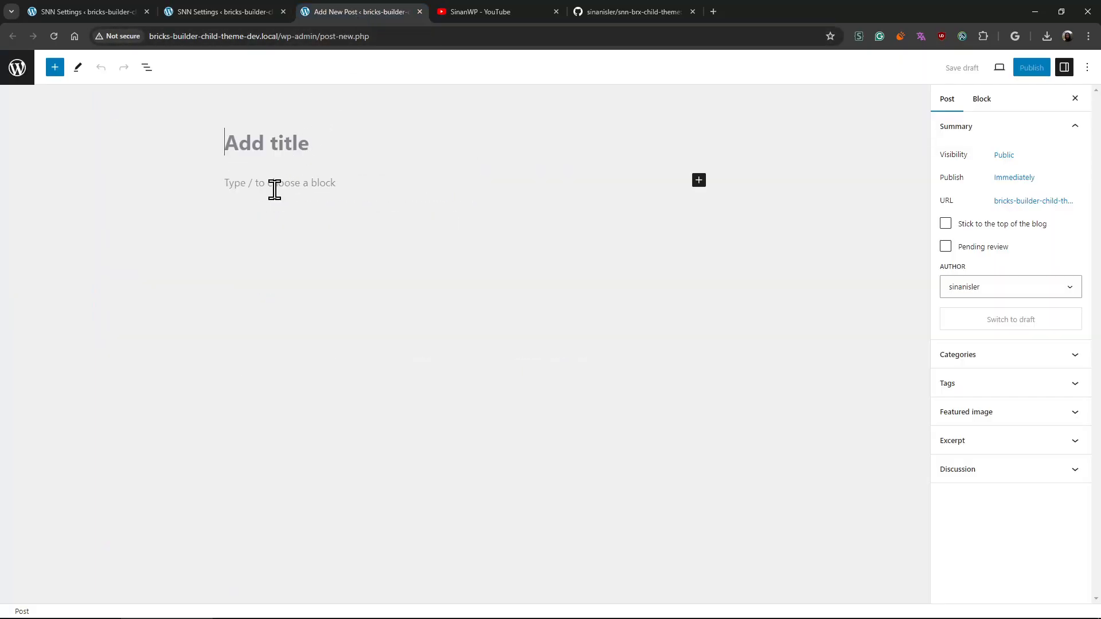
{"action": "left_click", "coordinate": [278, 187]}
{"action": "type", "text": "asdfasdfasdfasdf"}
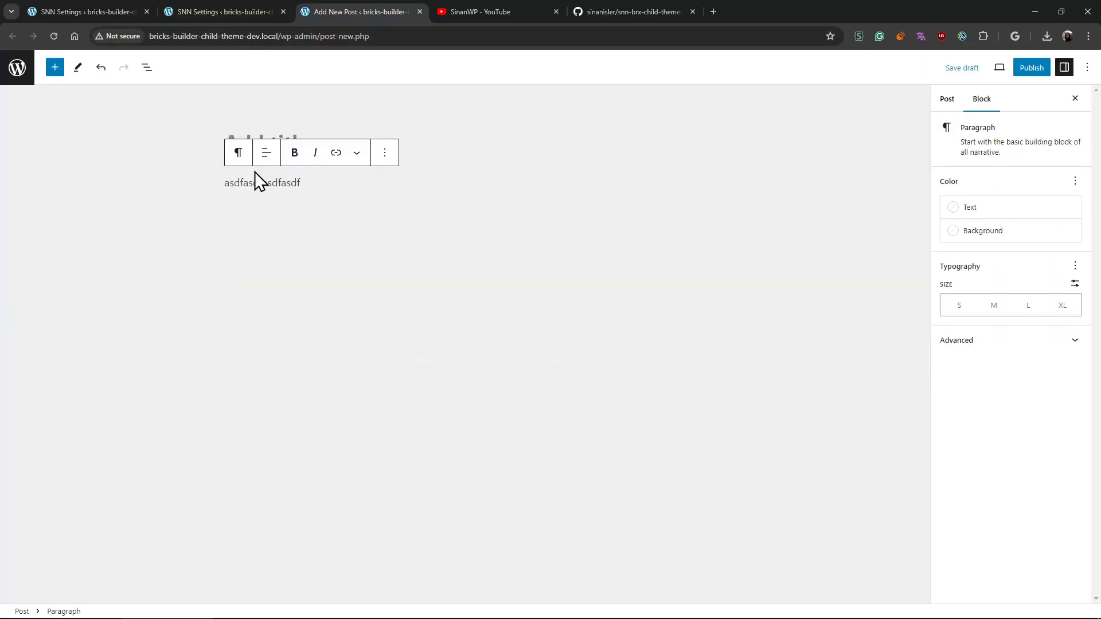
{"action": "left_click", "coordinate": [236, 161]}
{"action": "left_click", "coordinate": [294, 215]}
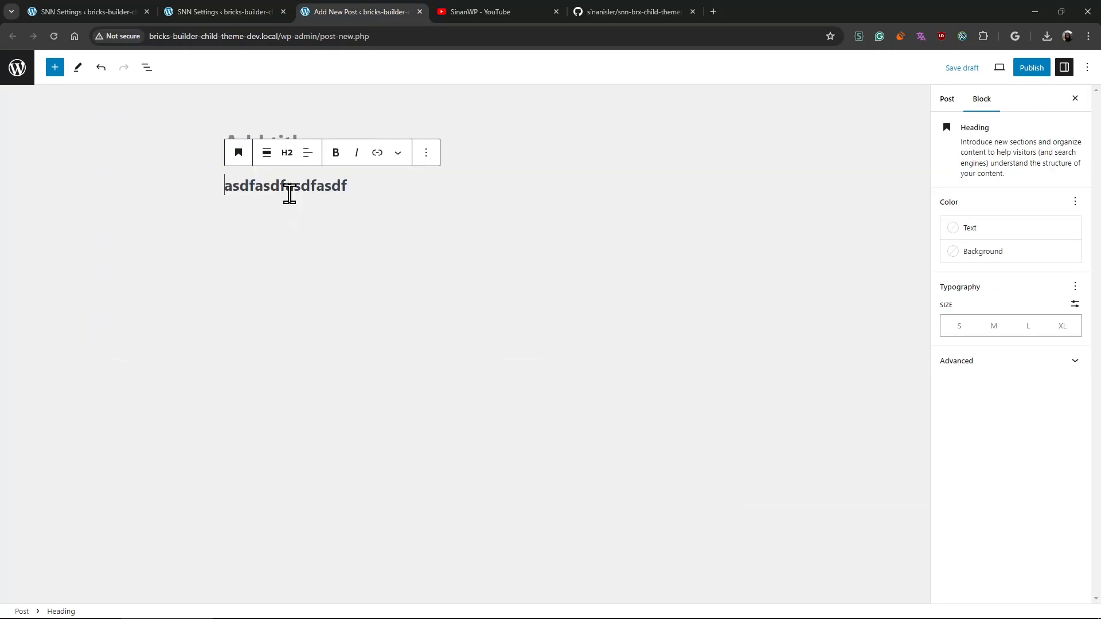
- Set the heading block's additional CSS class to "red"
{"action": "left_click", "coordinate": [997, 364]}
{"action": "left_click", "coordinate": [1013, 519]}
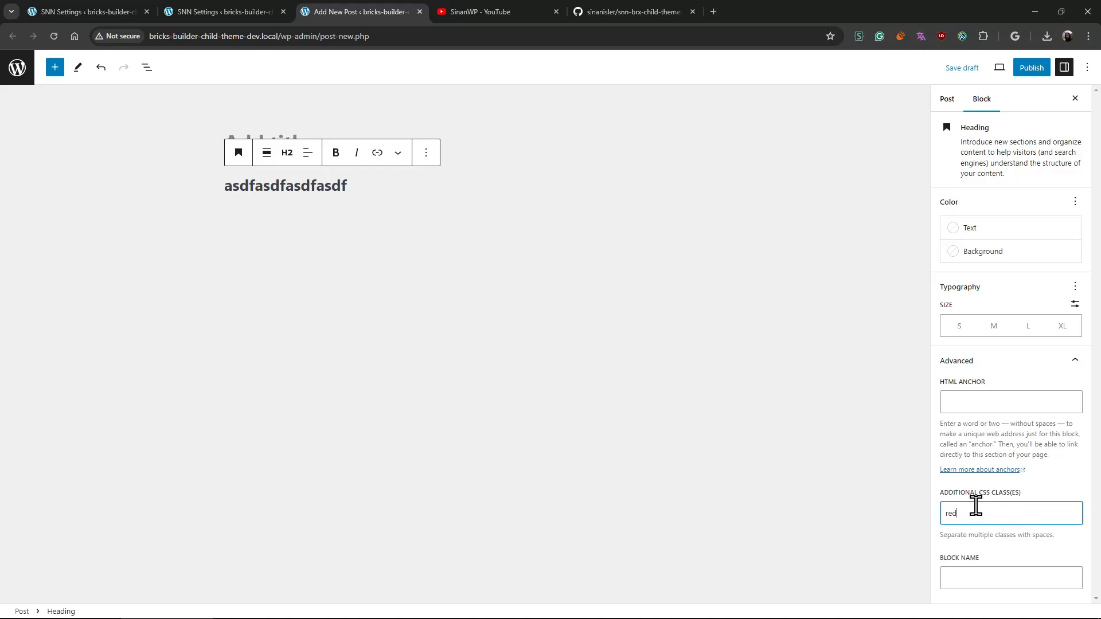
- Publish the post with the heading's additional CSS class set to "red", and dismiss the publishing confirmation
{"action": "type", "text": "red"}
{"action": "left_click", "coordinate": [1026, 69]}
{"action": "left_click", "coordinate": [1001, 74]}
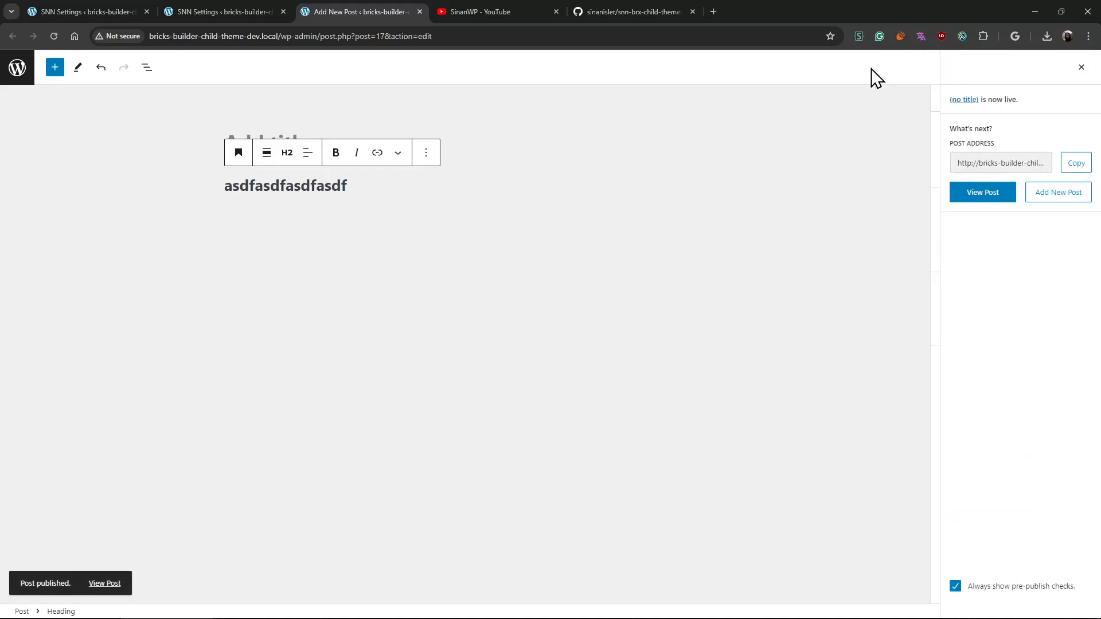
{"action": "left_click", "coordinate": [1081, 67]}
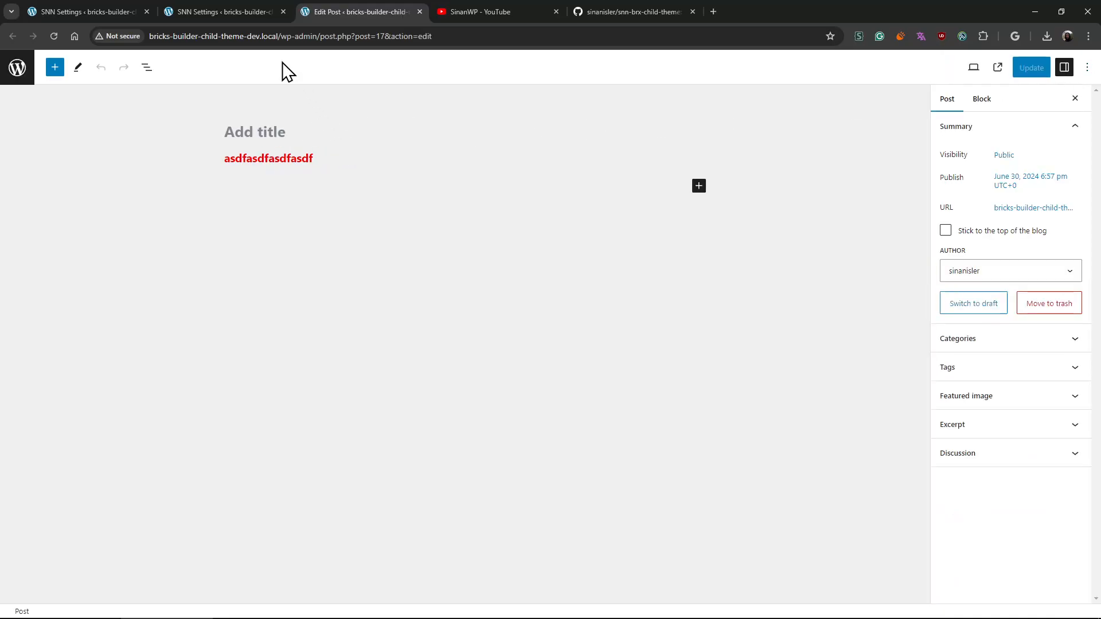
- Add the rule .blue{color:blue} below the red rule in the block editor's custom CSS in SNN Settings, and save the changes
{"action": "left_click", "coordinate": [239, 16]}
{"action": "scroll", "coordinate": [239, 438], "scroll_direction": "down", "scroll_amount": 4}
{"action": "left_click", "coordinate": [325, 398]}
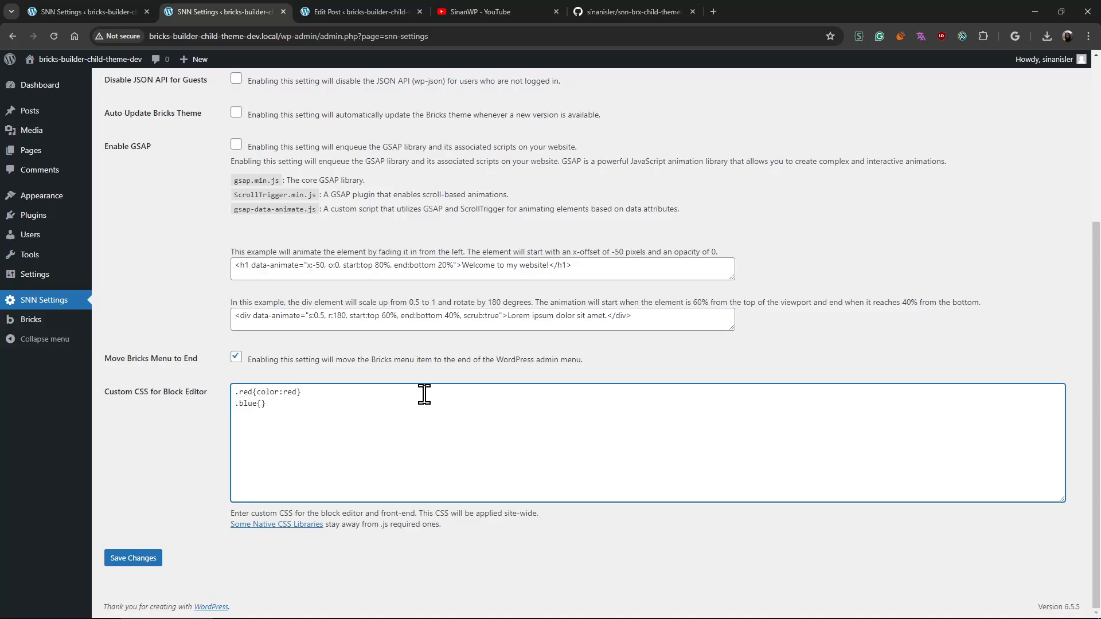
{"action": "type", "text": ":blue"}
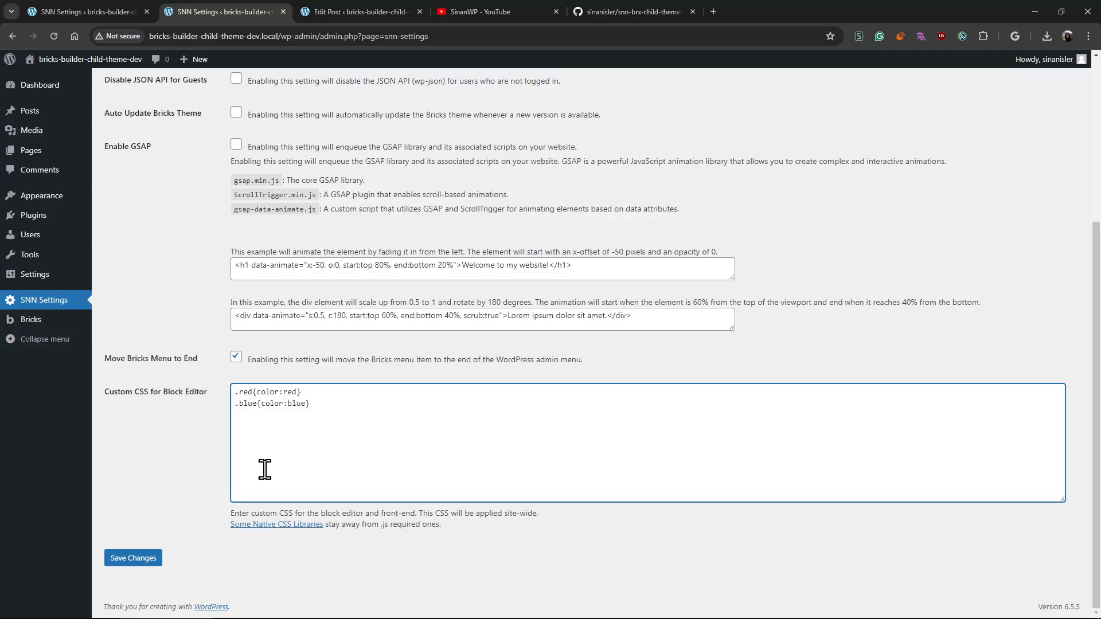
{"action": "left_click", "coordinate": [144, 555]}
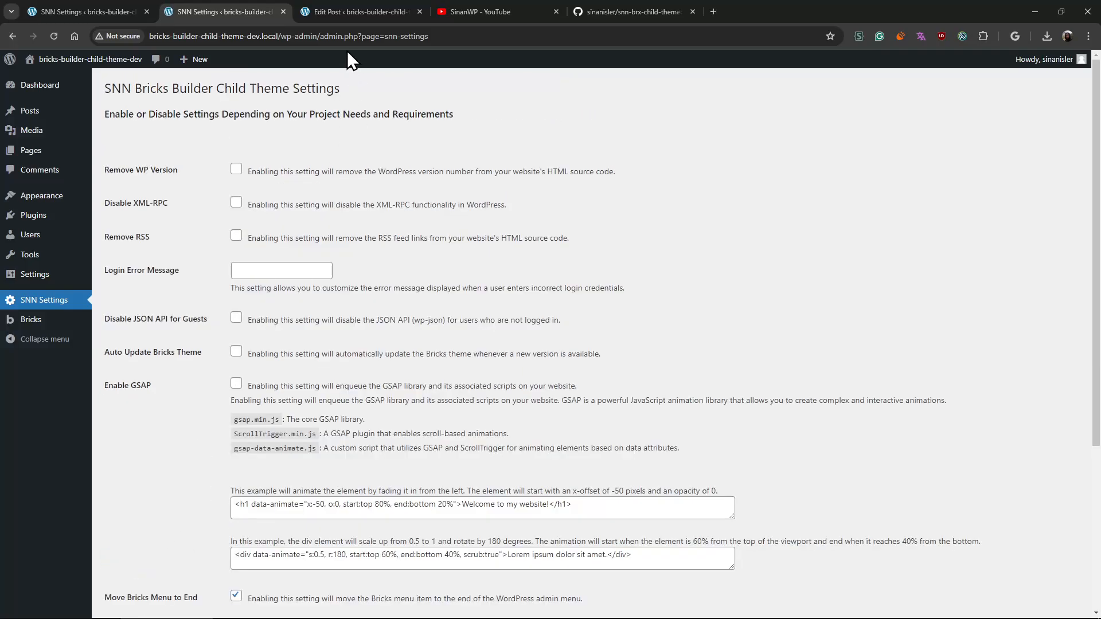
- Replace the heading block's additional CSS class with "blue" in the post editor
{"action": "left_click", "coordinate": [349, 16]}
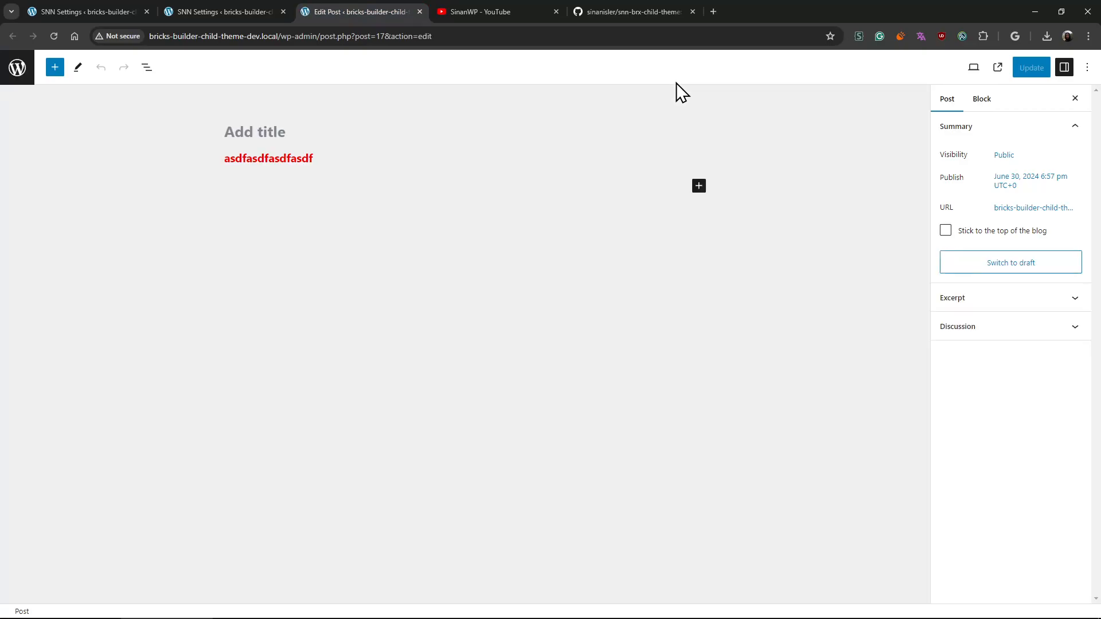
{"action": "left_click", "coordinate": [307, 157]}
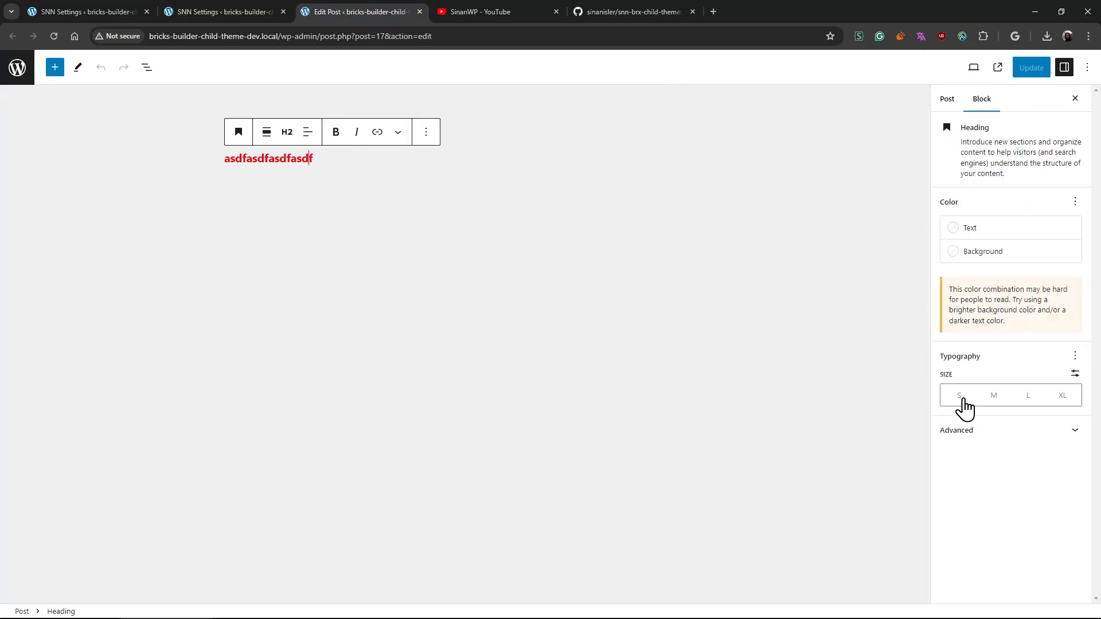
{"action": "left_click", "coordinate": [977, 432]}
{"action": "double_click", "coordinate": [959, 584]}
{"action": "key", "text": "BackSpace"}
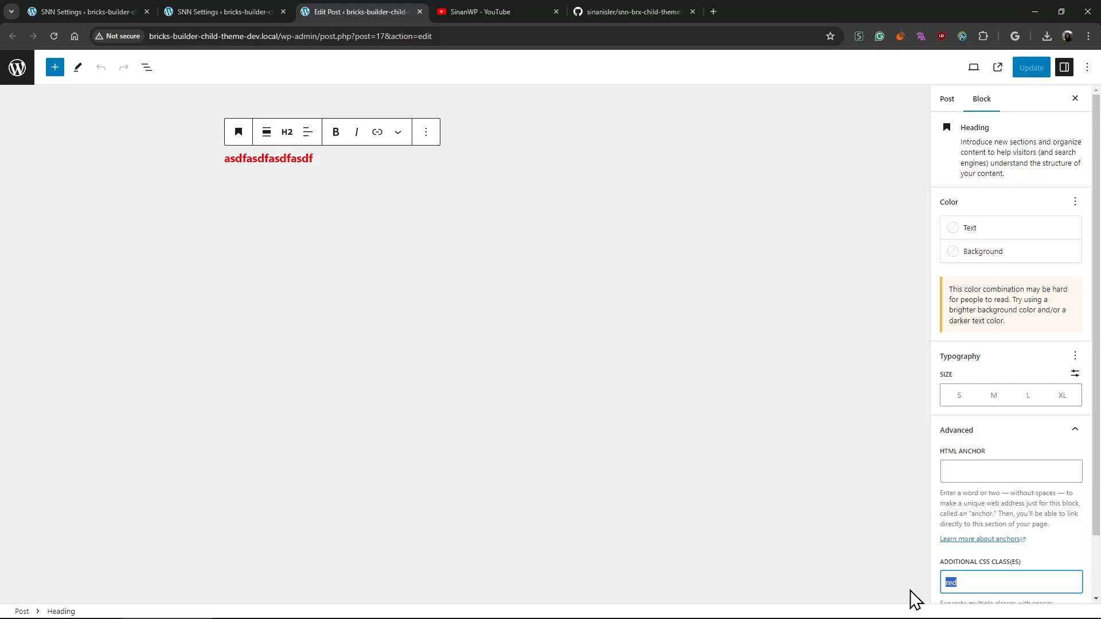
{"action": "type", "text": "blue"}
{"action": "scroll", "coordinate": [973, 516], "scroll_direction": "down", "scroll_amount": 2}
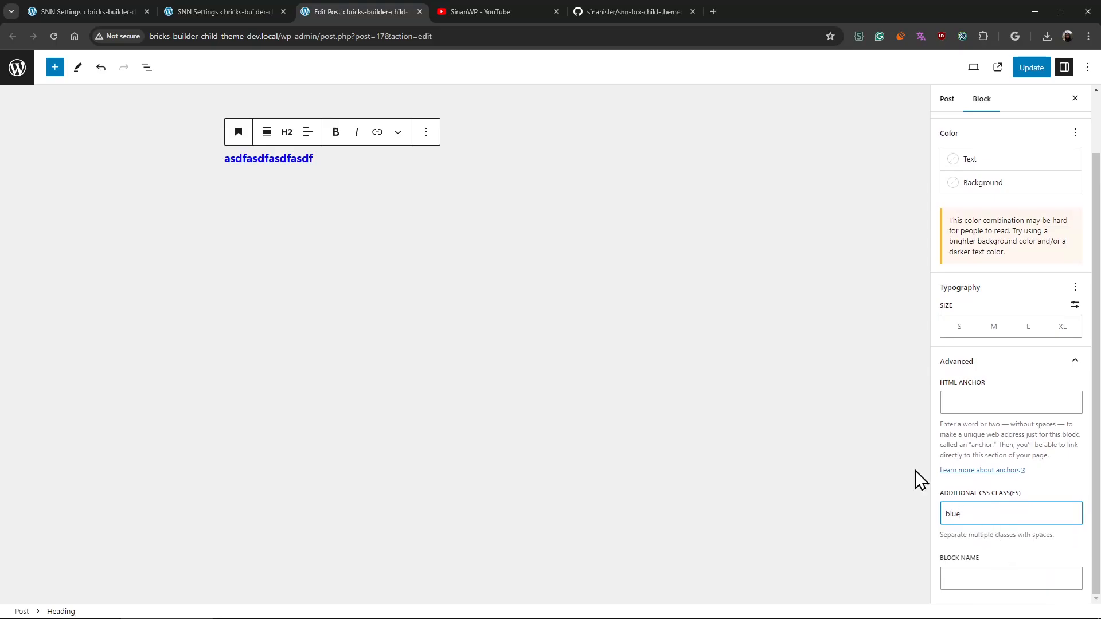
- From the Custom CSS for Block Editor setting, open the suggested native CSS libraries list in a separate tab and view its README
{"action": "left_click", "coordinate": [232, 12]}
{"action": "scroll", "coordinate": [298, 470], "scroll_direction": "down", "scroll_amount": 4}
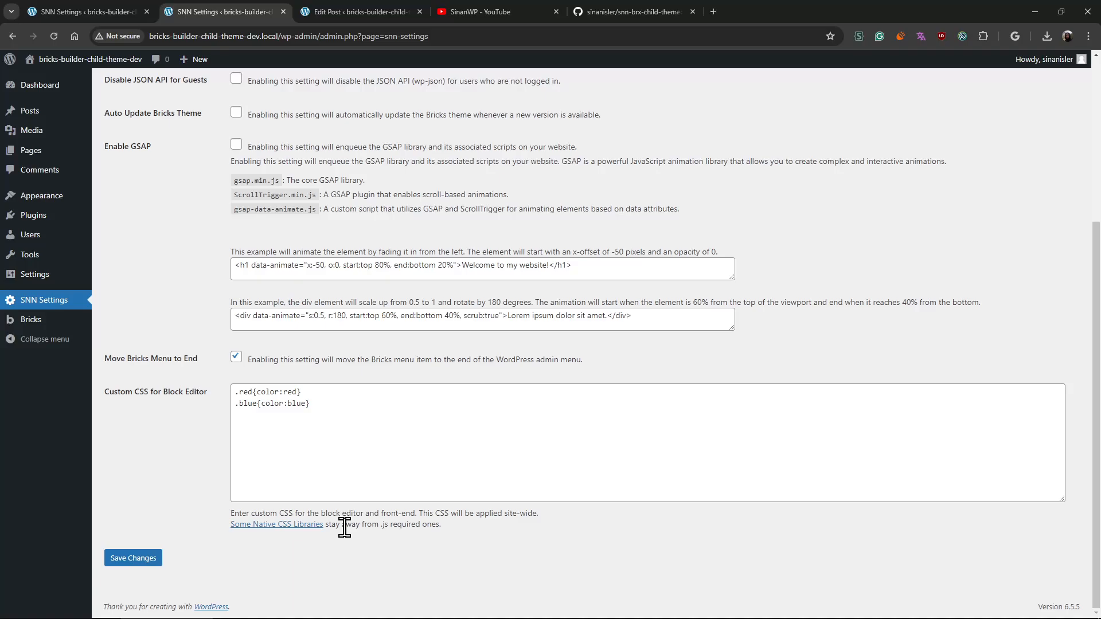
{"action": "middle_click", "coordinate": [298, 530]}
{"action": "left_click", "coordinate": [494, 3]}
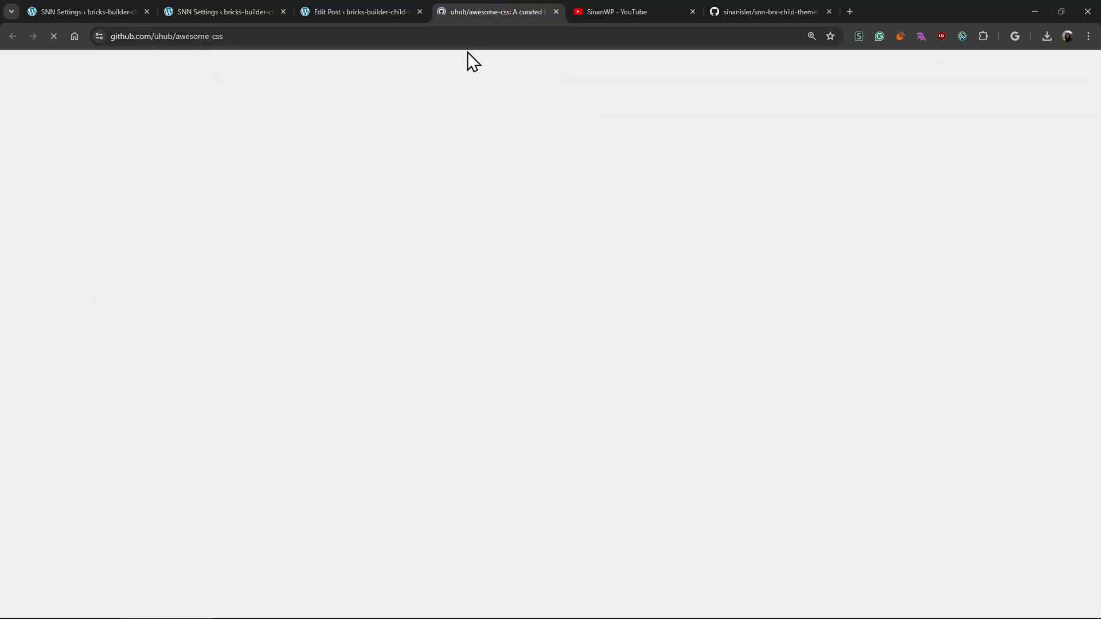
{"action": "scroll", "coordinate": [247, 324], "scroll_direction": "down", "scroll_amount": 5}
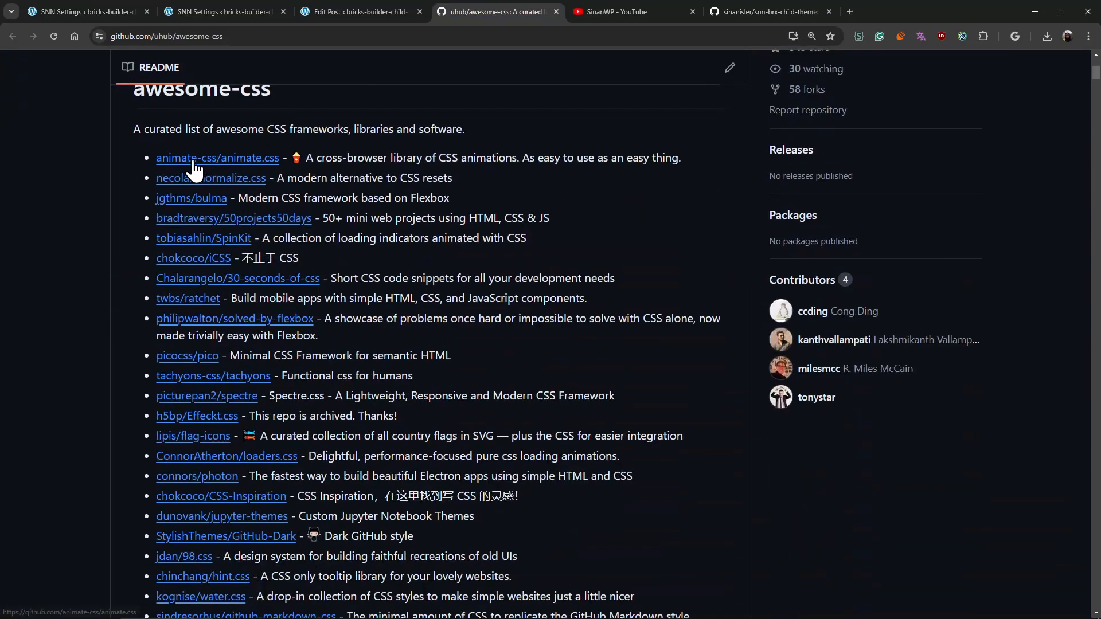
- Open the animate-css/animate.css repository and its animate.style website in separate tabs
{"action": "middle_click", "coordinate": [194, 161]}
{"action": "left_click_drag", "start_coordinate": [403, 158], "coordinate": [466, 145]}
{"action": "left_click", "coordinate": [633, 11]}
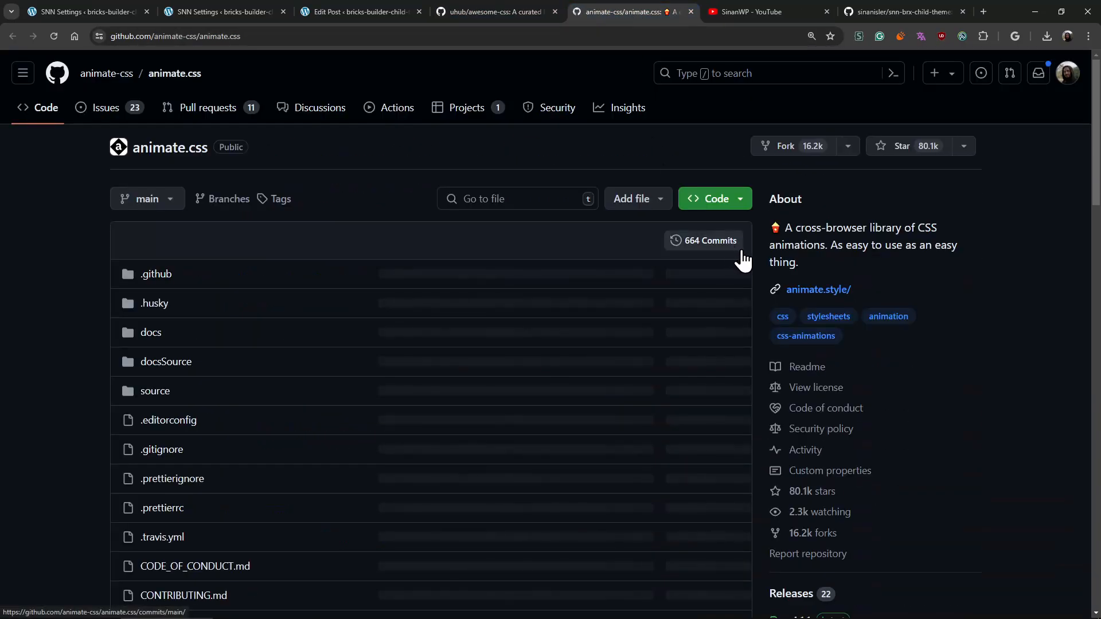
{"action": "middle_click", "coordinate": [832, 290]}
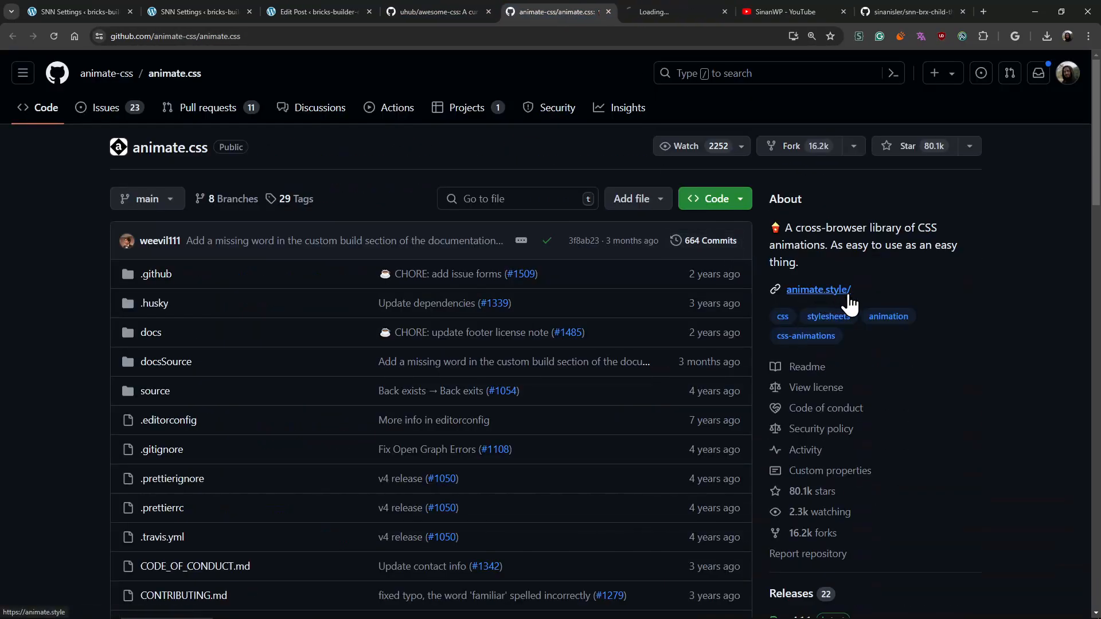
{"action": "left_click", "coordinate": [663, 12]}
- Open the Animate.css 4.1.1 animate.min.css CDN link from the installation instructions in a separate tab and copy the whole stylesheet
{"action": "scroll", "coordinate": [826, 379], "scroll_direction": "down", "scroll_amount": 14}
{"action": "scroll", "coordinate": [630, 447], "scroll_direction": "up", "scroll_amount": 1}
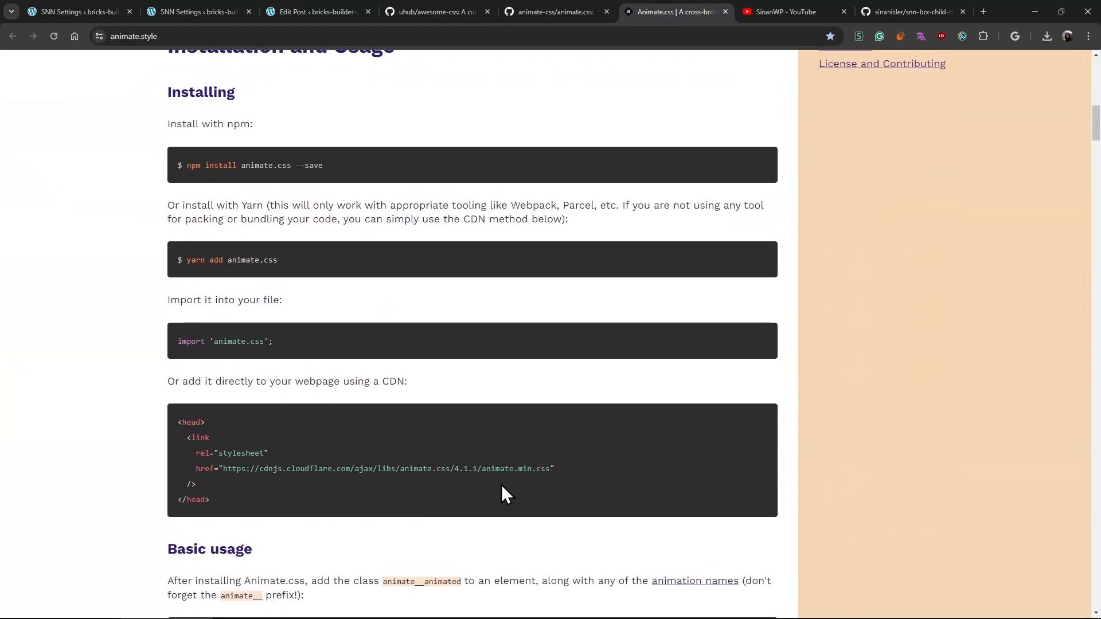
{"action": "scroll", "coordinate": [516, 459], "scroll_direction": "down", "scroll_amount": 1}
{"action": "left_click_drag", "start_coordinate": [550, 411], "coordinate": [219, 411]}
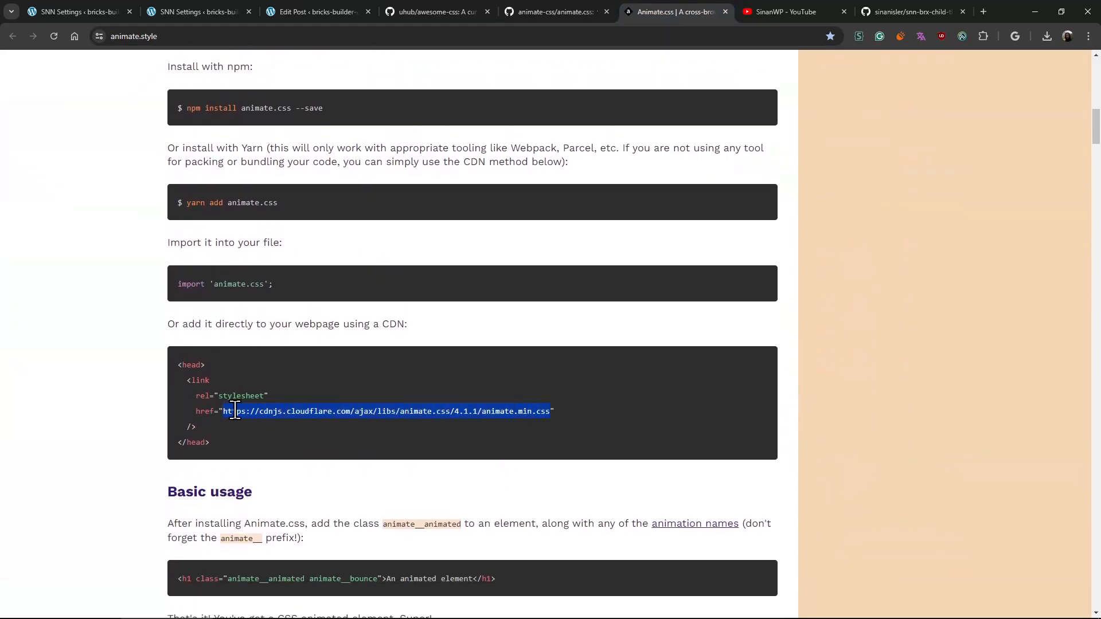
{"action": "key", "text": "ctrl+c"}
{"action": "key", "text": "ctrl+t"}
{"action": "key", "text": "ctrl+v"}
{"action": "key", "text": "Return"}
{"action": "key", "text": "ctrl+a"}
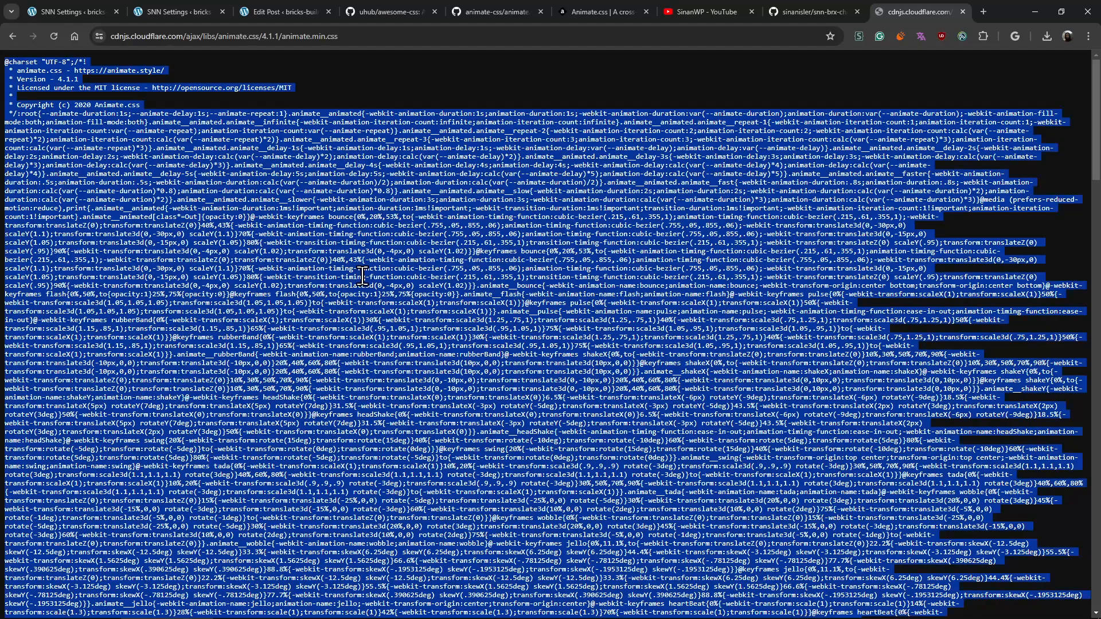
- Look over the minified Animate.css stylesheet code
{"action": "left_click", "coordinate": [295, 144]}
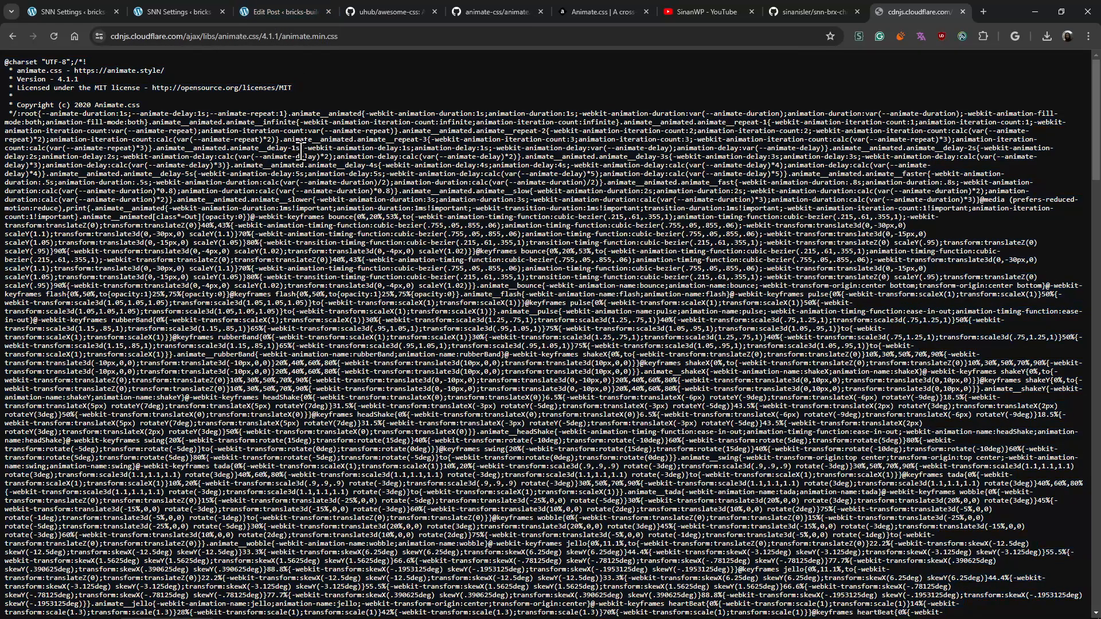
{"action": "left_click_drag", "start_coordinate": [297, 132], "coordinate": [301, 225]}
{"action": "left_click", "coordinate": [307, 213]}
{"action": "left_click_drag", "start_coordinate": [314, 139], "coordinate": [356, 332]}
{"action": "left_click_drag", "start_coordinate": [331, 215], "coordinate": [348, 424]}
{"action": "left_click", "coordinate": [330, 218]}
{"action": "left_click_drag", "start_coordinate": [305, 140], "coordinate": [333, 338]}
{"action": "scroll", "coordinate": [334, 321], "scroll_direction": "down", "scroll_amount": 1}
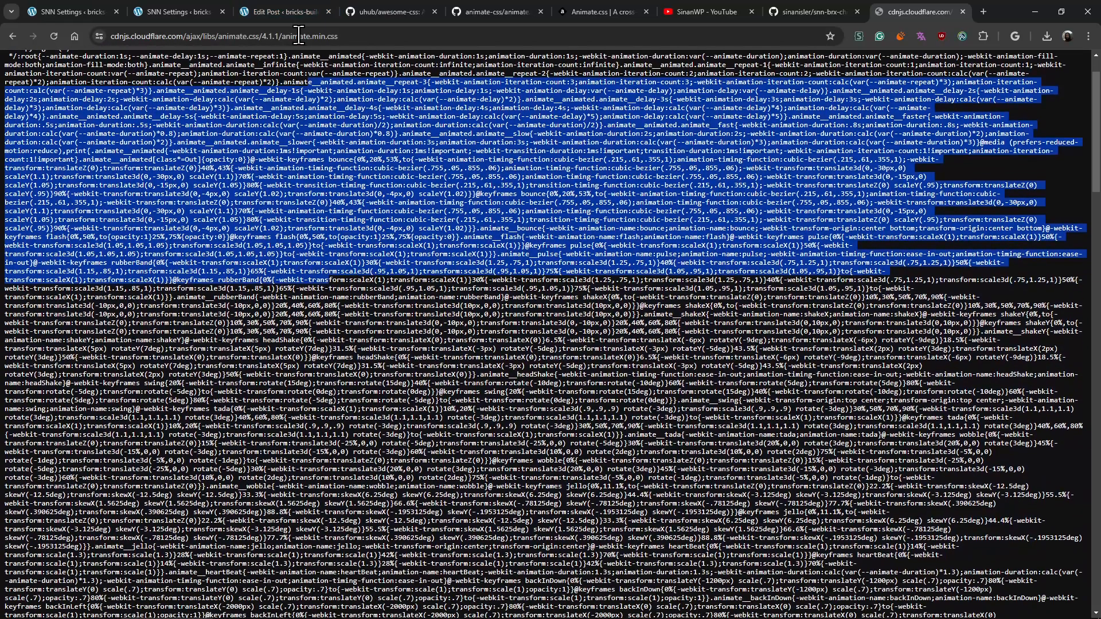
- Replace all custom CSS for the block editor in SNN Settings with the copied Animate.css stylesheet
{"action": "left_click", "coordinate": [284, 8]}
{"action": "left_click", "coordinate": [183, 12]}
{"action": "left_click", "coordinate": [337, 439]}
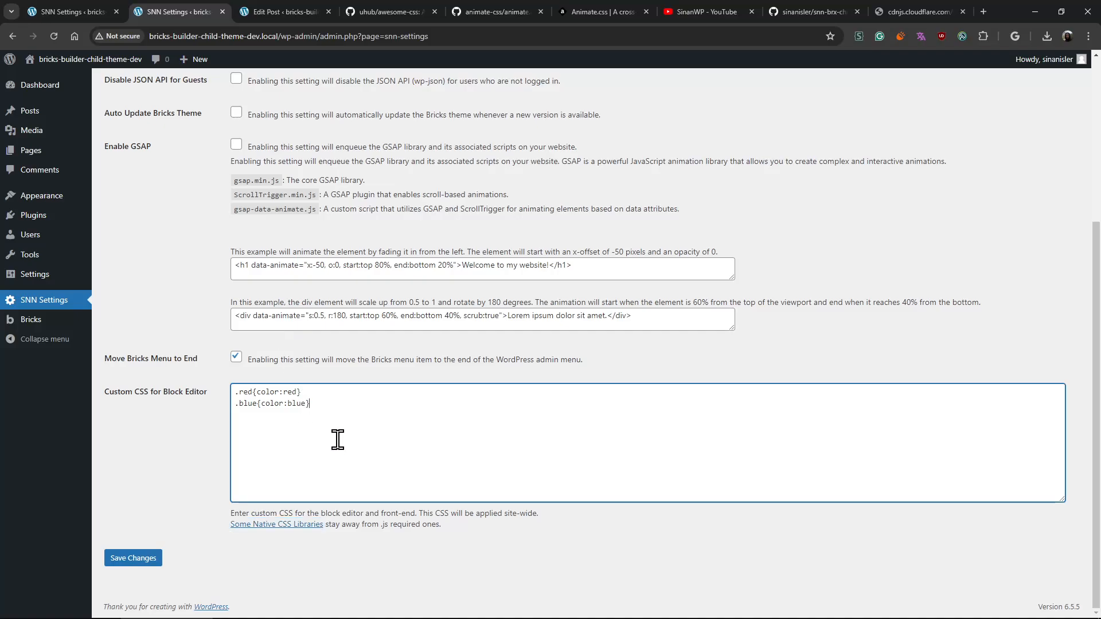
{"action": "key", "text": "ctrl+a"}
{"action": "key", "text": "ctrl+v"}
{"action": "scroll", "coordinate": [342, 440], "scroll_direction": "up", "scroll_amount": 10}
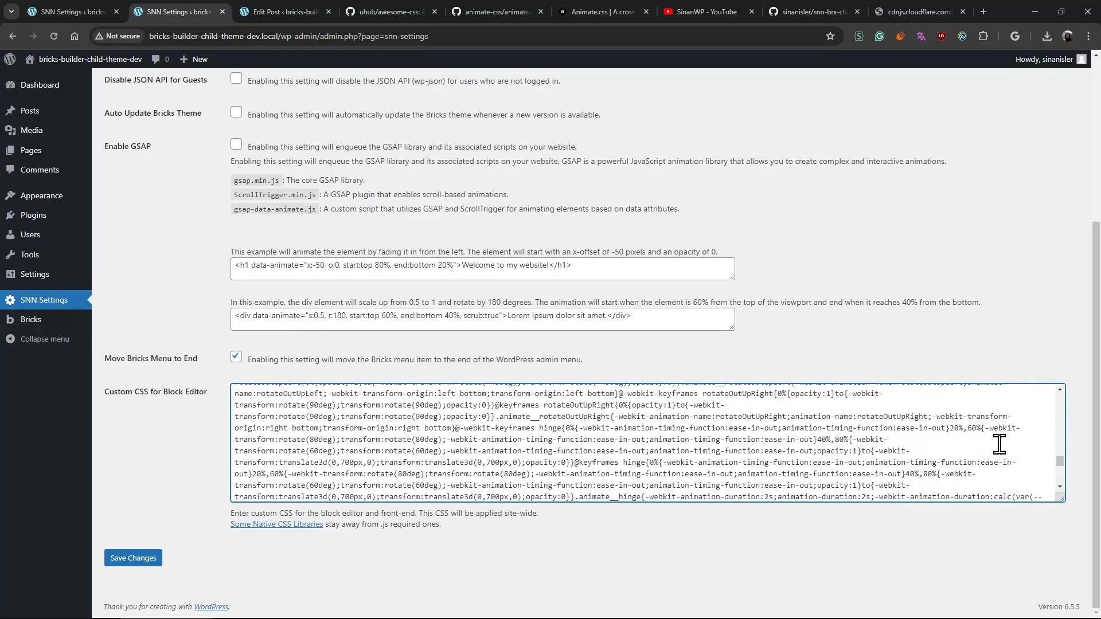
{"action": "left_click_drag", "start_coordinate": [1060, 461], "coordinate": [1064, 389]}
{"action": "left_click", "coordinate": [256, 445]}
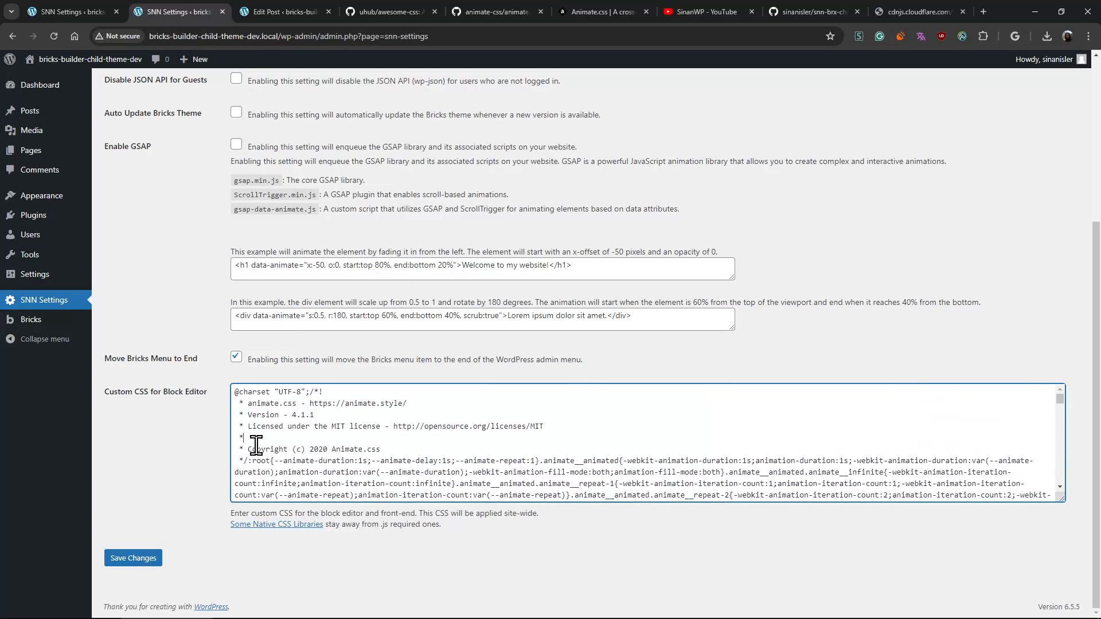
{"action": "left_click_drag", "start_coordinate": [248, 463], "coordinate": [229, 391]}
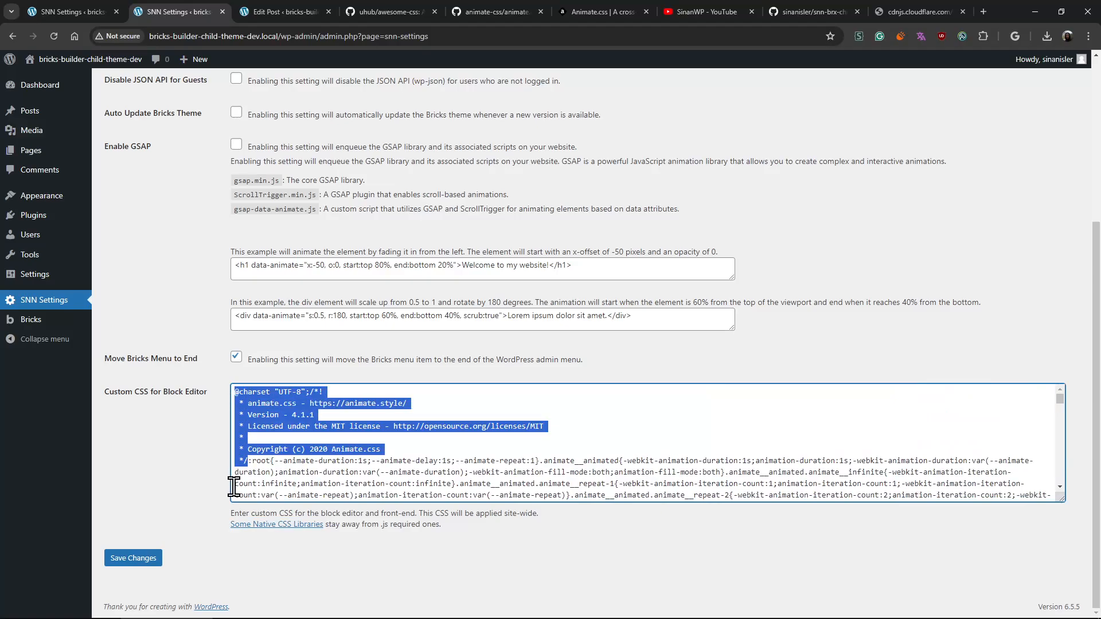
{"action": "key", "text": "BackSpace"}
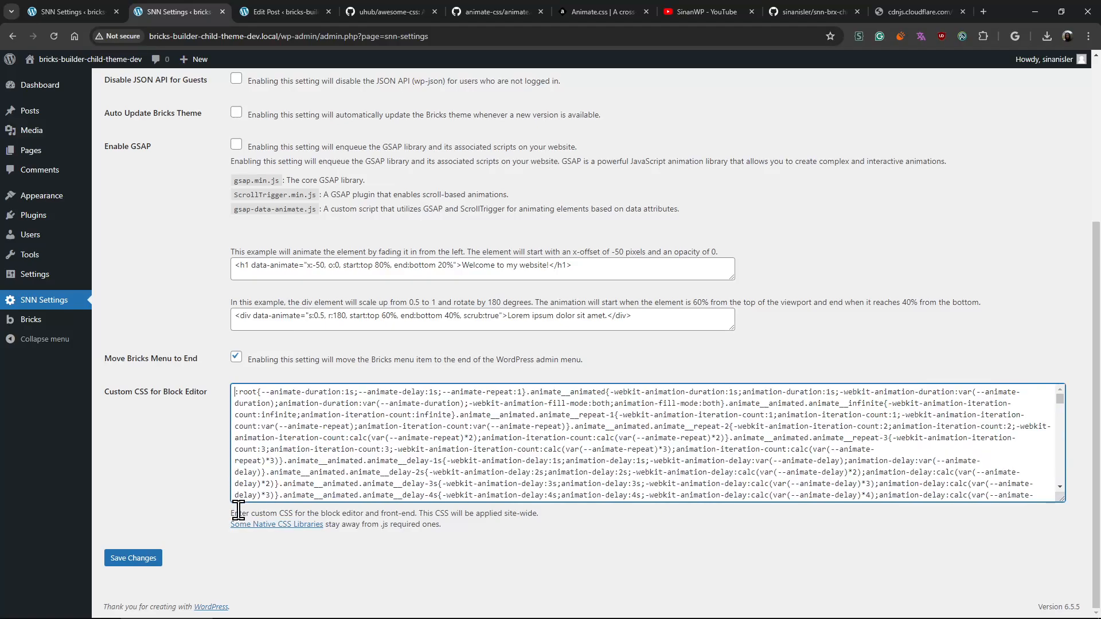
{"action": "left_click", "coordinate": [142, 562]}
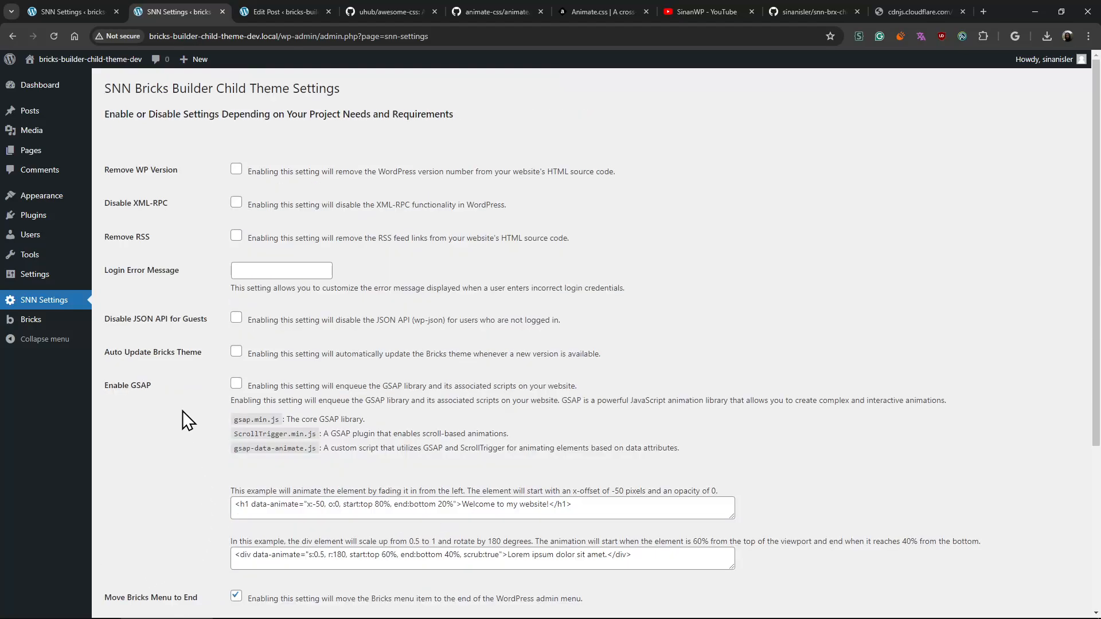
- Close the CDN stylesheet page and return to the list of animations on the Animate.css website
{"action": "left_click", "coordinate": [921, 9]}
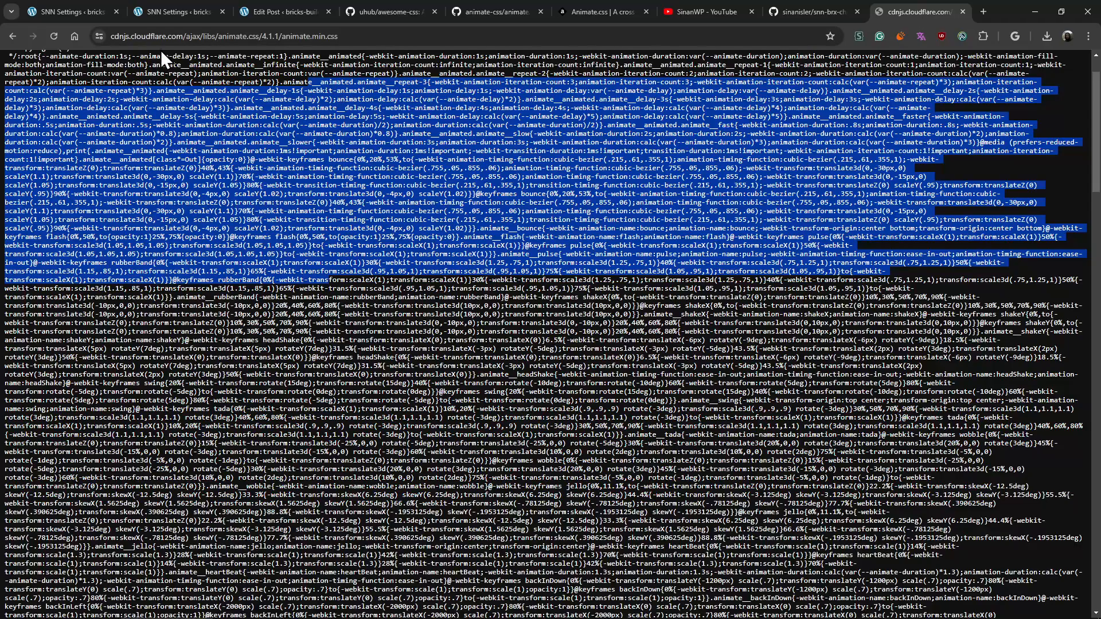
{"action": "left_click", "coordinate": [12, 37]}
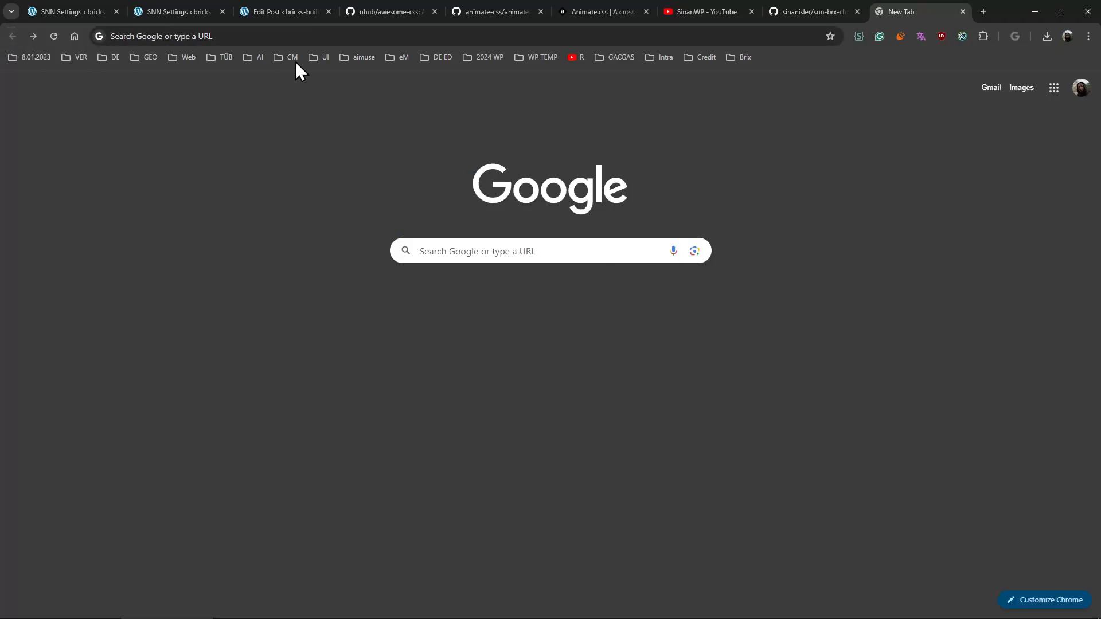
{"action": "left_click", "coordinate": [33, 36]}
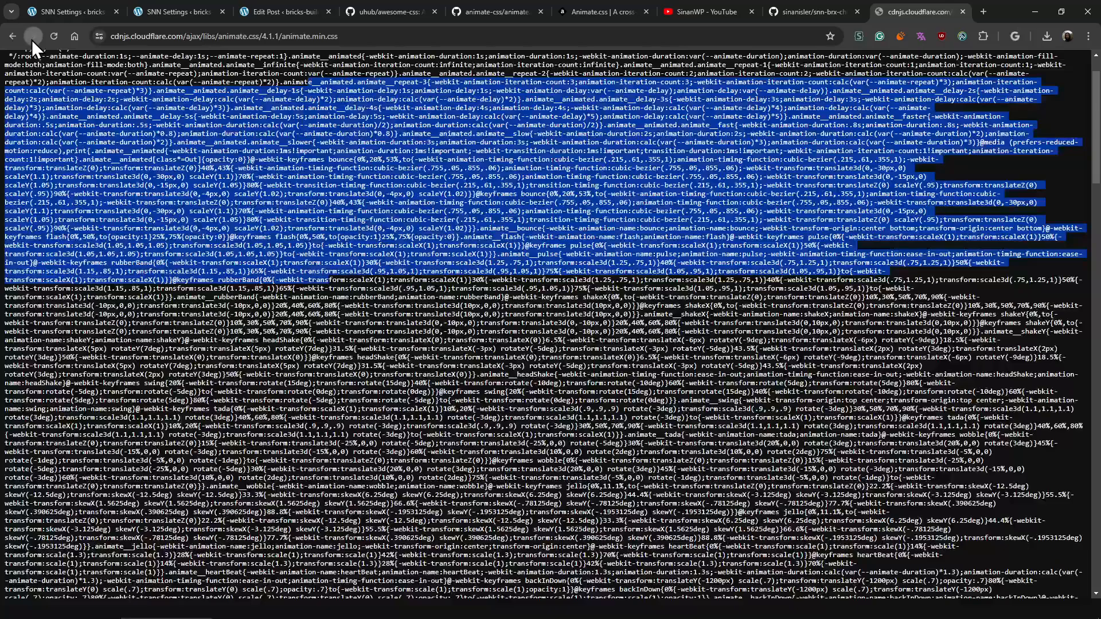
{"action": "left_click", "coordinate": [601, 9]}
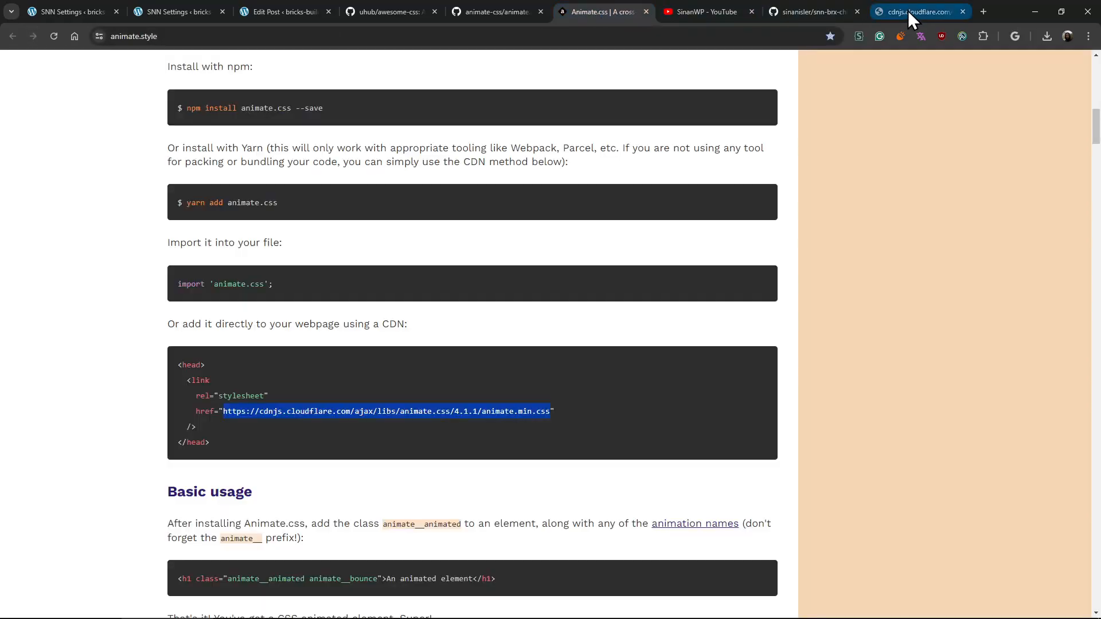
{"action": "middle_click", "coordinate": [907, 10]}
{"action": "middle_click", "coordinate": [892, 418]}
{"action": "scroll", "coordinate": [900, 344], "scroll_direction": "up", "scroll_amount": 14}
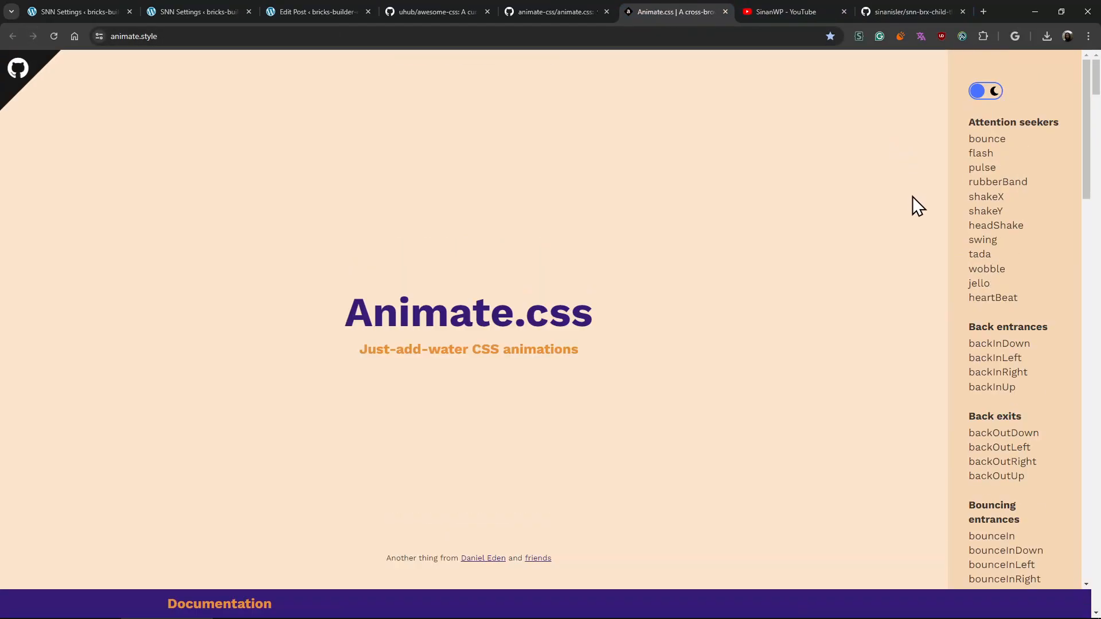
- Preview the rubberBand animation on the Animate.css website and copy its class name
{"action": "left_click", "coordinate": [1016, 189]}
{"action": "left_click", "coordinate": [1012, 190]}
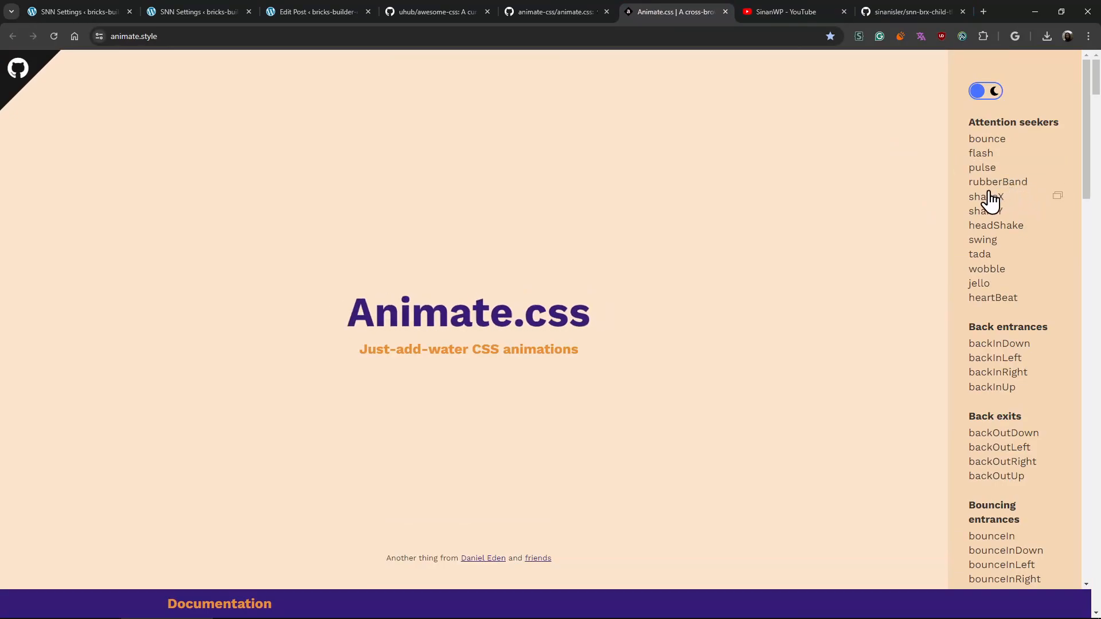
{"action": "left_click", "coordinate": [1023, 191]}
{"action": "left_click", "coordinate": [1057, 182]}
- Return to the post editor, reload it discarding unsaved changes, and add animate__rubberBand to the heading's additional CSS classes
{"action": "left_click", "coordinate": [312, 14]}
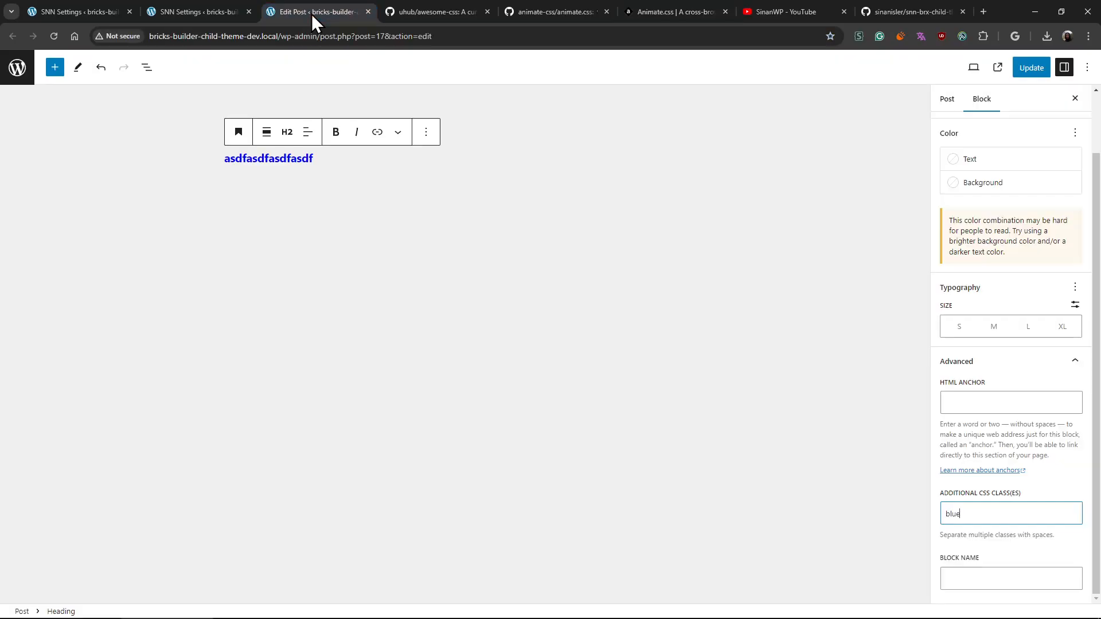
{"action": "key", "text": "ctrl+r"}
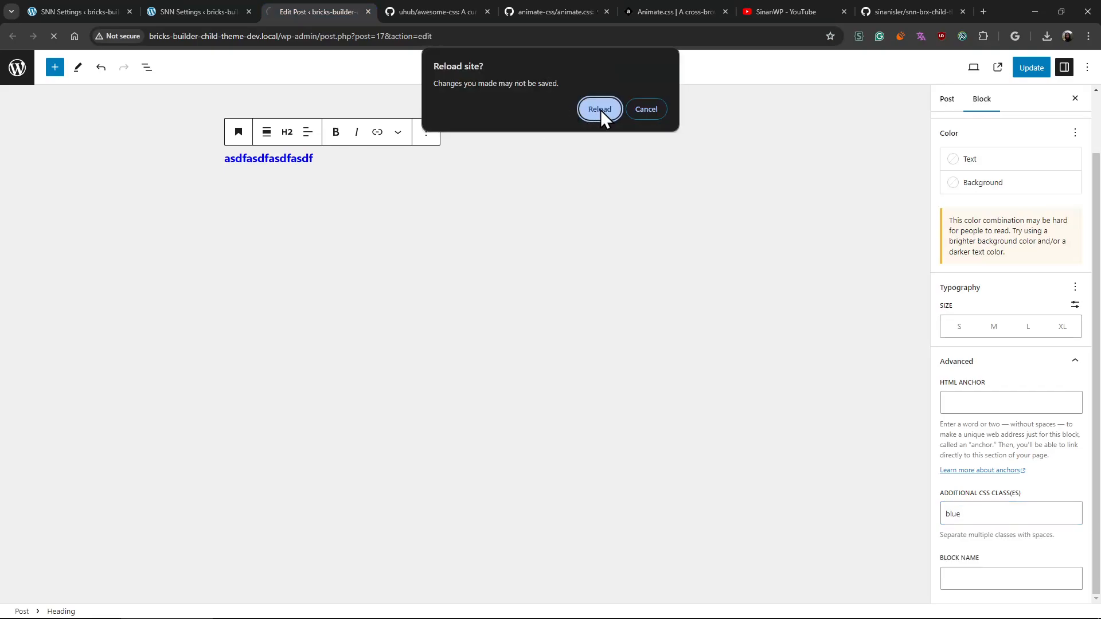
{"action": "key", "text": "Return"}
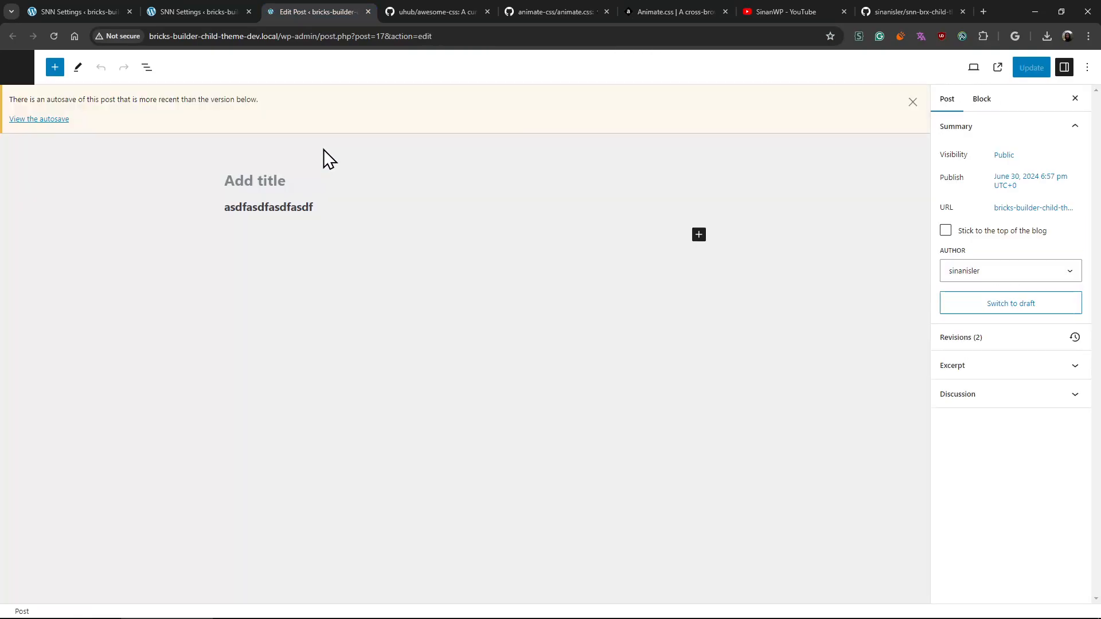
{"action": "left_click", "coordinate": [362, 209]}
{"action": "left_click", "coordinate": [998, 363]}
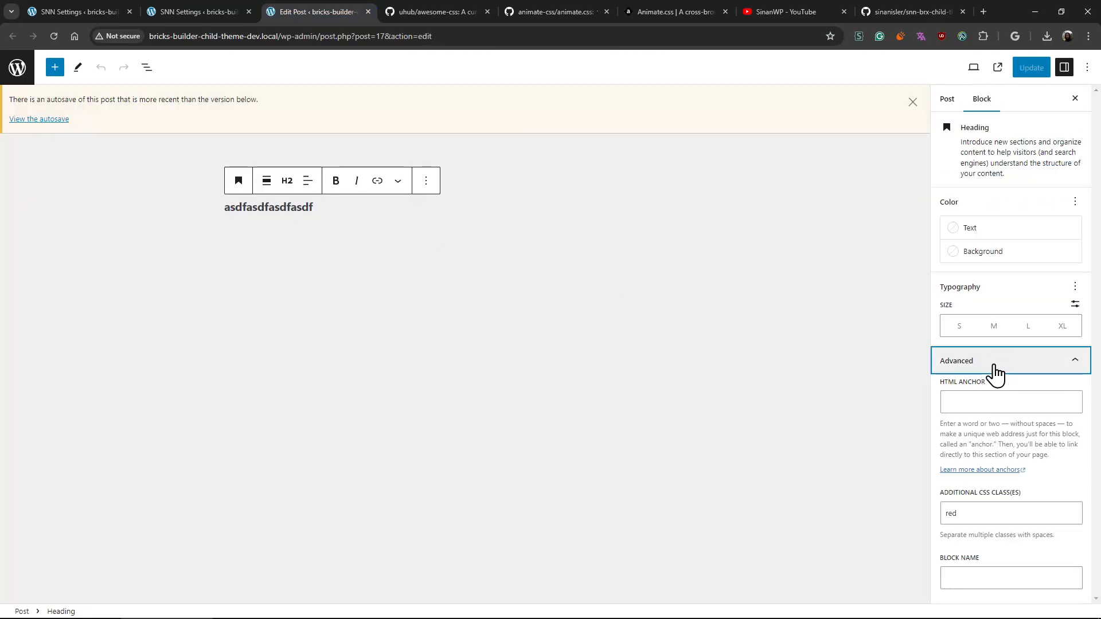
{"action": "left_click", "coordinate": [1023, 505]}
{"action": "key", "text": "ctrl+v"}
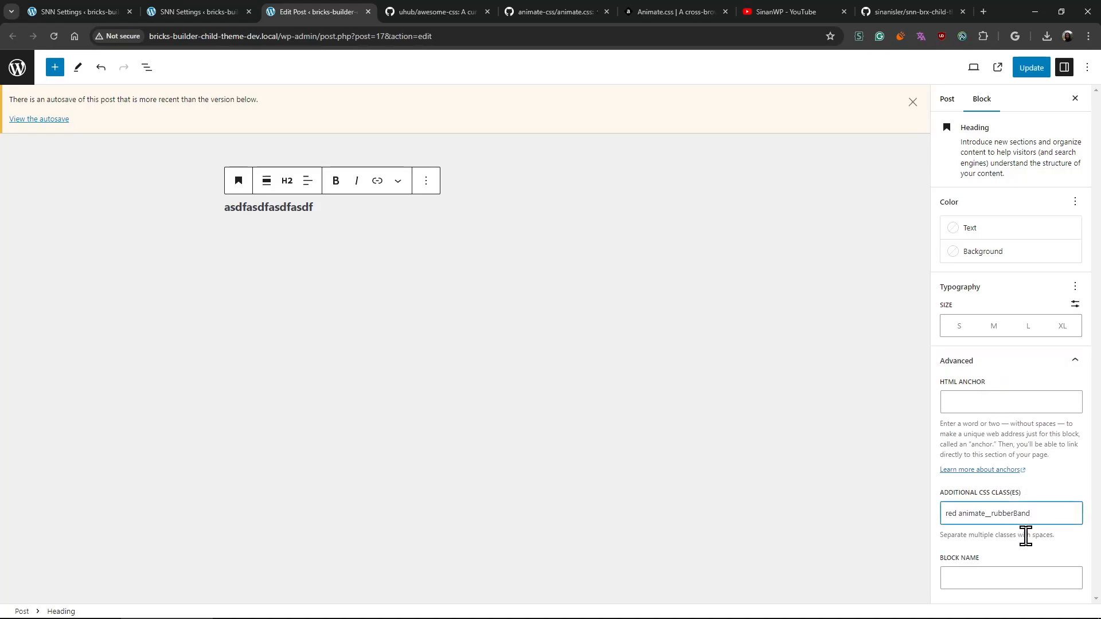
- Replace the red class on the heading with animate_animated, keeping the animate__rubberBand class after it
{"action": "double_click", "coordinate": [951, 513]}
{"action": "key", "text": "BackSpace"}
{"action": "type", "text": "animate_ani"}
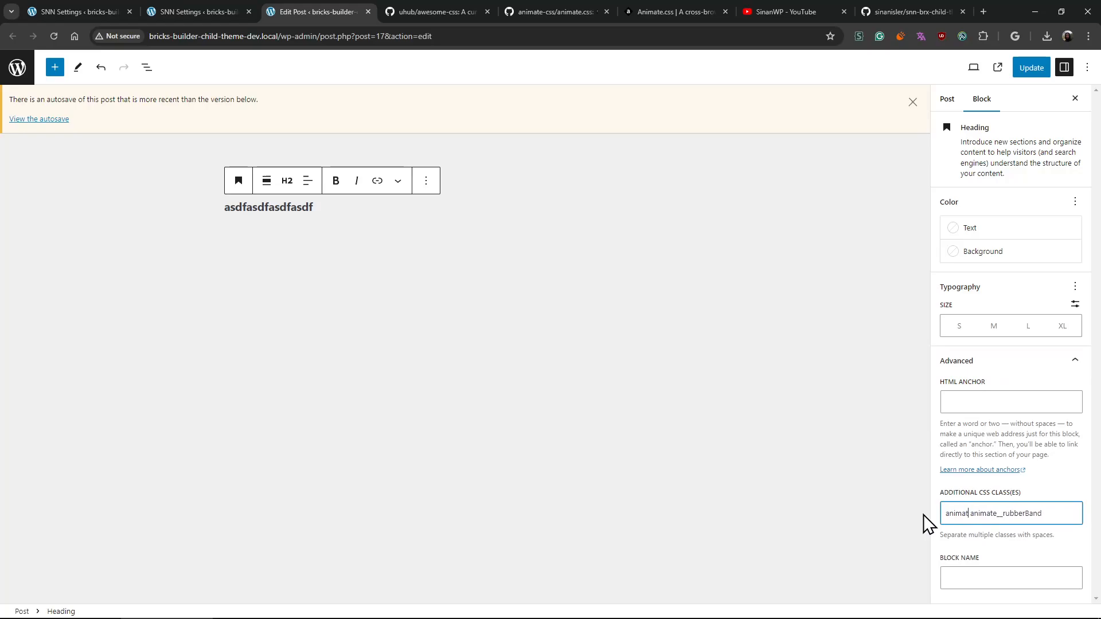
{"action": "type", "text": "mated"}
{"action": "double_click", "coordinate": [1067, 508]}
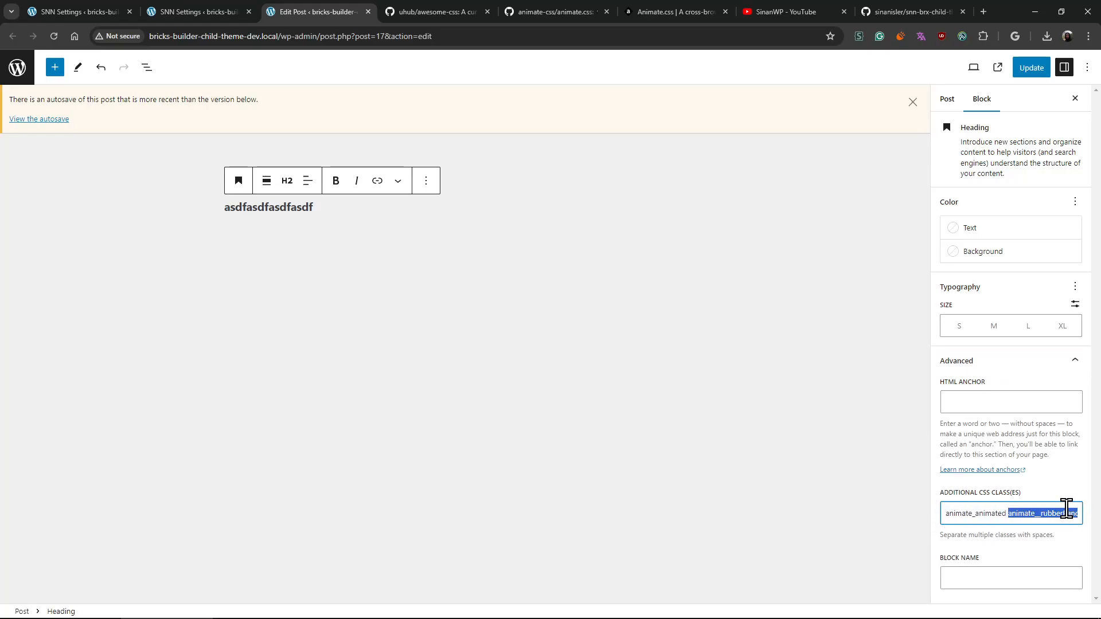
{"action": "key", "text": "Right"}
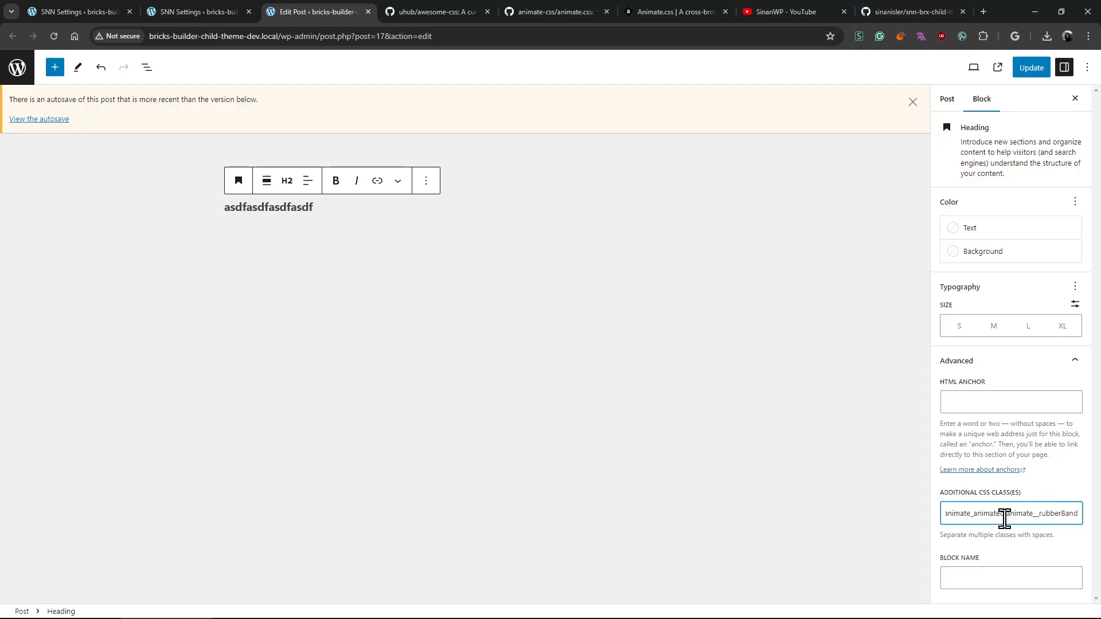
{"action": "key", "text": "BackSpace"}
- Look up the base class in the Animate.css basic usage documentation and correct the heading's first class to animate__animated
{"action": "left_click", "coordinate": [907, 8]}
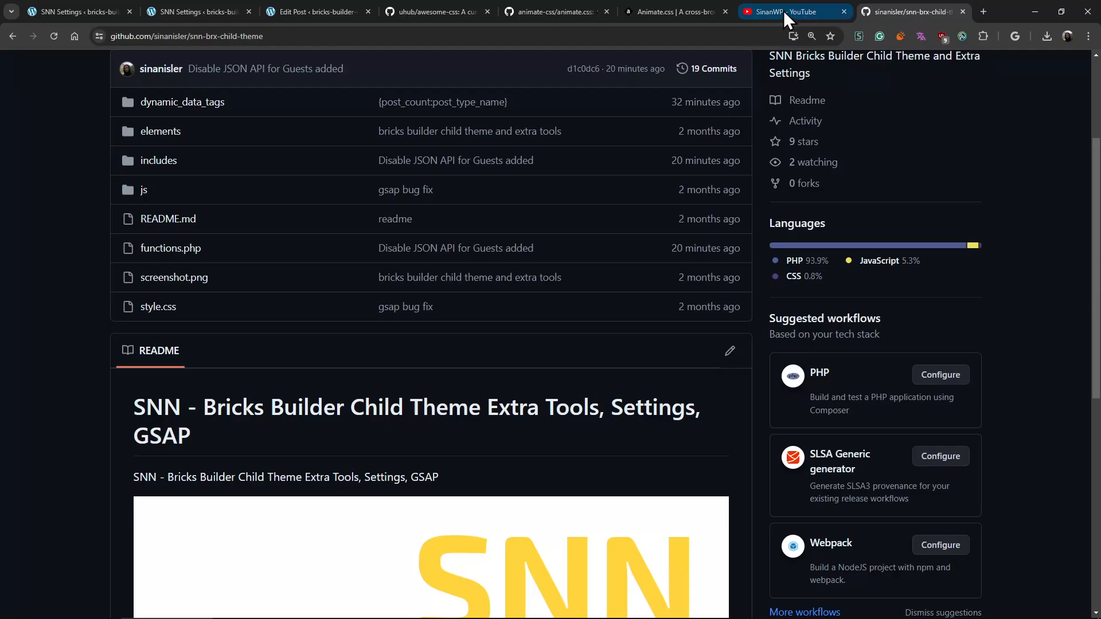
{"action": "left_click", "coordinate": [665, 15]}
{"action": "scroll", "coordinate": [818, 390], "scroll_direction": "down", "scroll_amount": 15}
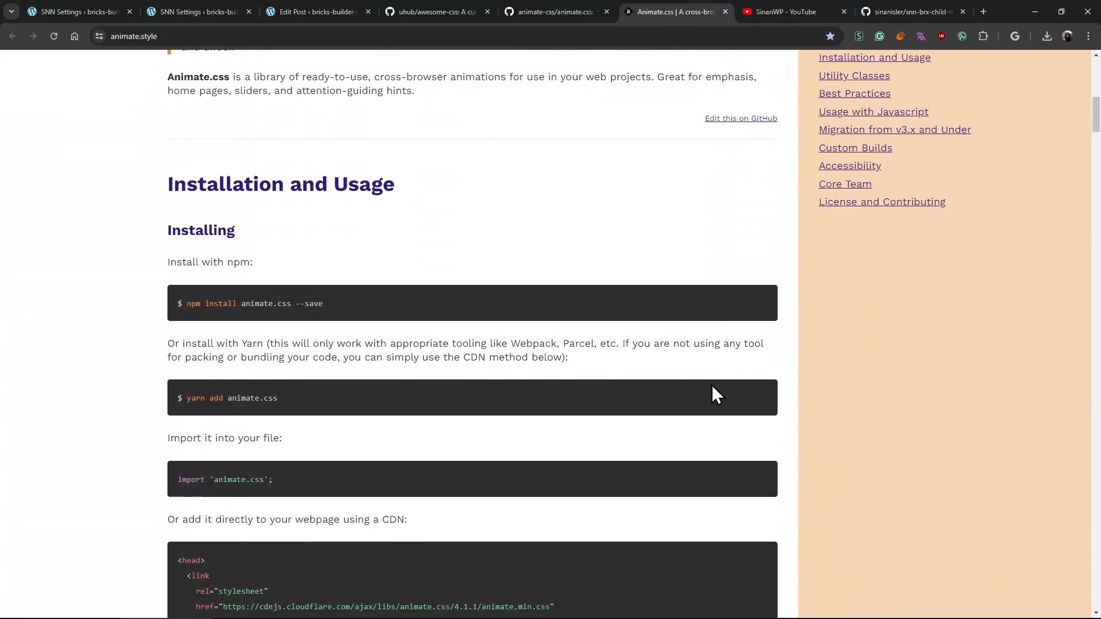
{"action": "scroll", "coordinate": [404, 376], "scroll_direction": "down", "scroll_amount": 4}
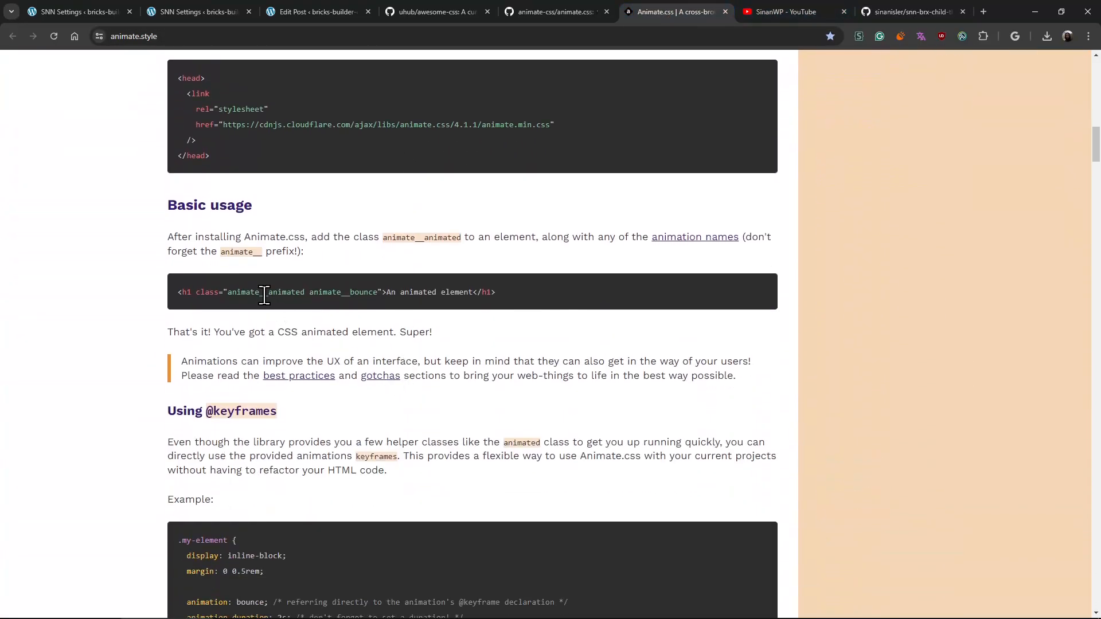
{"action": "left_click", "coordinate": [315, 12]}
{"action": "left_click_drag", "start_coordinate": [1002, 513], "coordinate": [929, 512]}
{"action": "key", "text": "ctrl+v"}
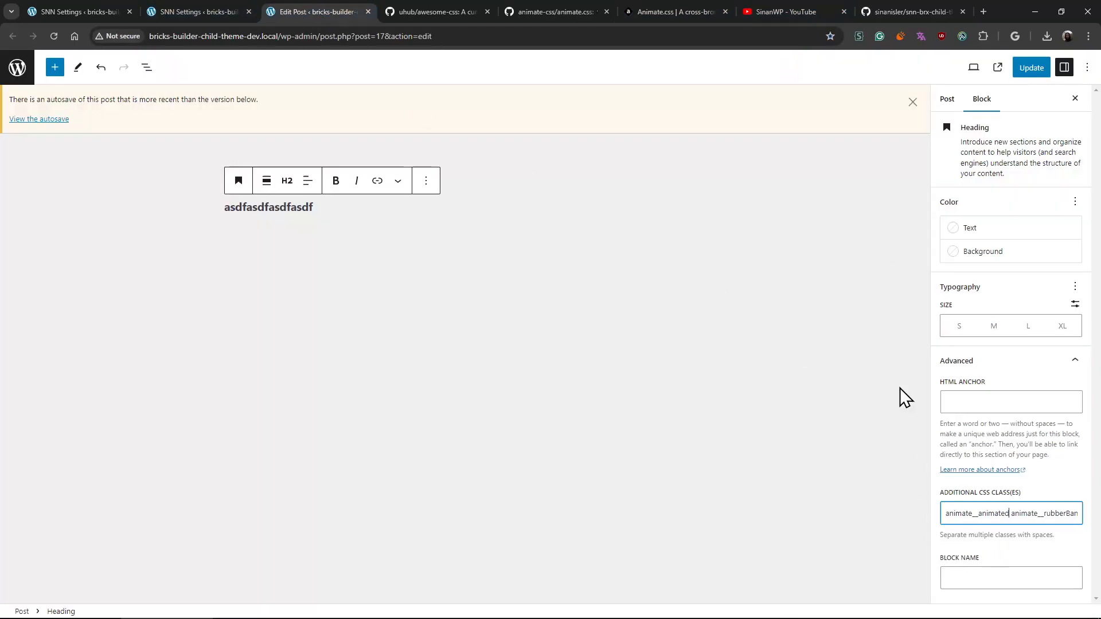
- Update the post with the new heading classes and reload the editor
{"action": "double_click", "coordinate": [1037, 516]}
{"action": "left_click", "coordinate": [1030, 68]}
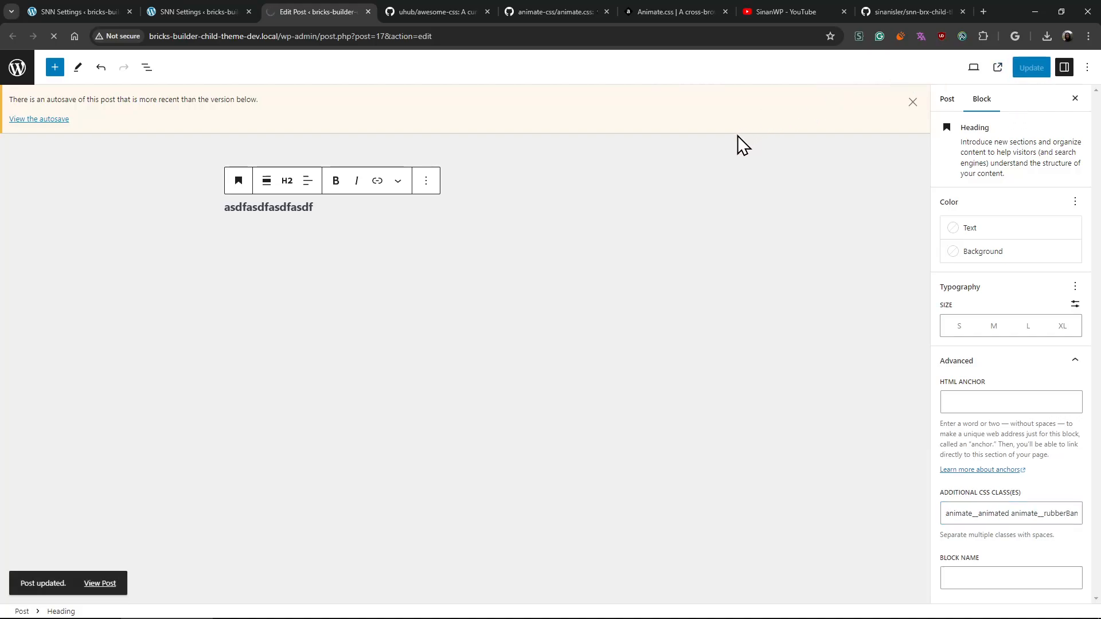
{"action": "key", "text": "F5"}
- Cut and re-paste the animate__rubberBand class on the heading to replay its animation in the editor
{"action": "left_click", "coordinate": [258, 158]}
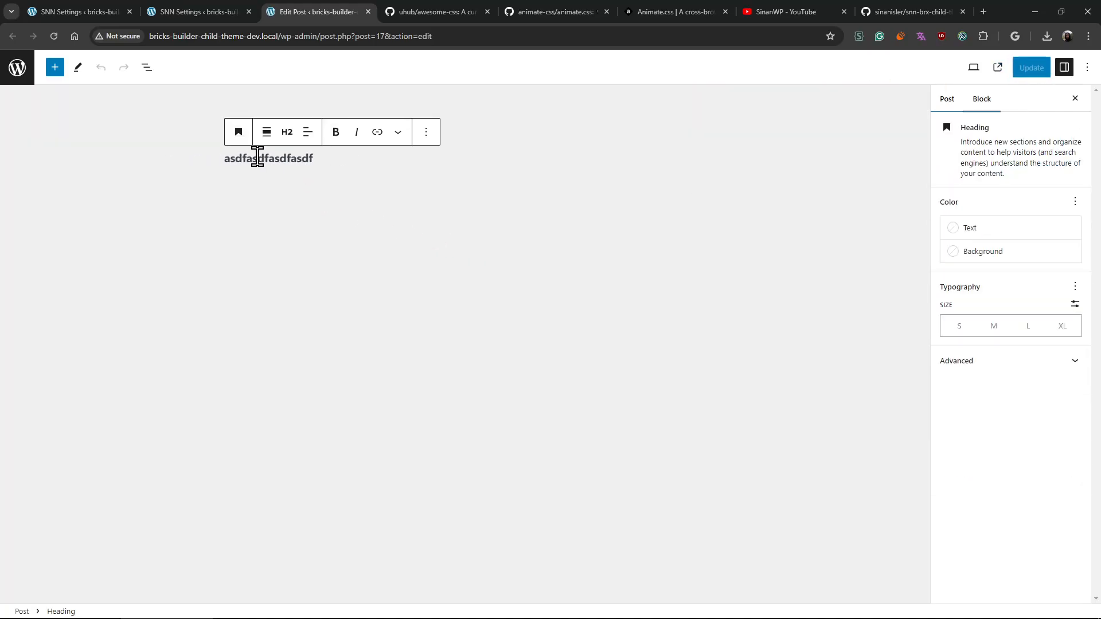
{"action": "left_click", "coordinate": [1004, 366]}
{"action": "double_click", "coordinate": [1037, 516]}
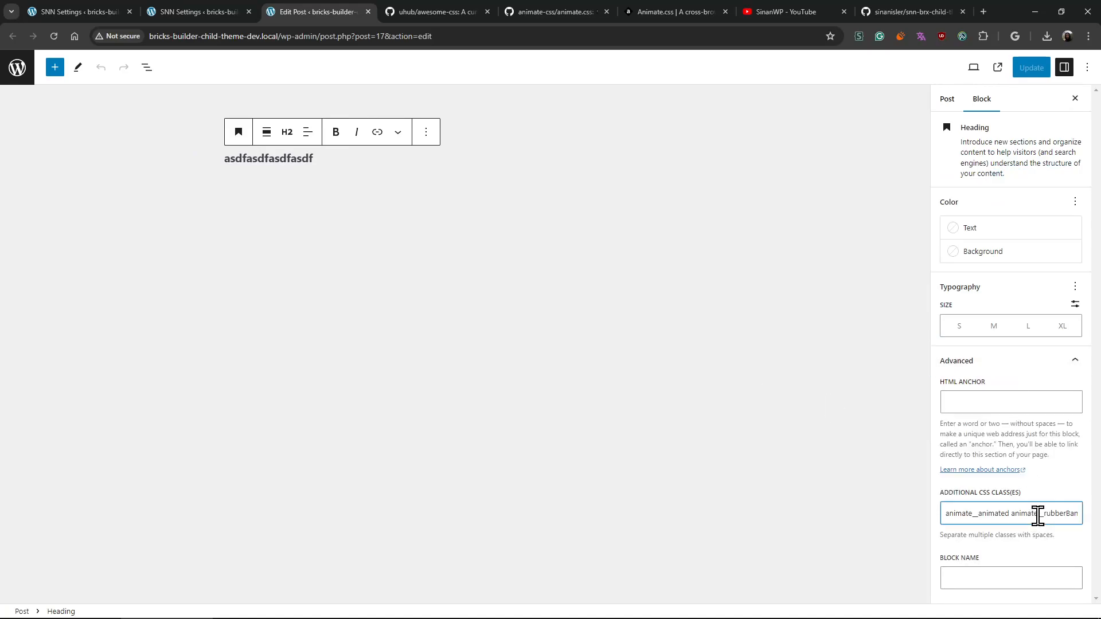
{"action": "key", "text": "ctrl+x"}
{"action": "key", "text": "ctrl+v"}
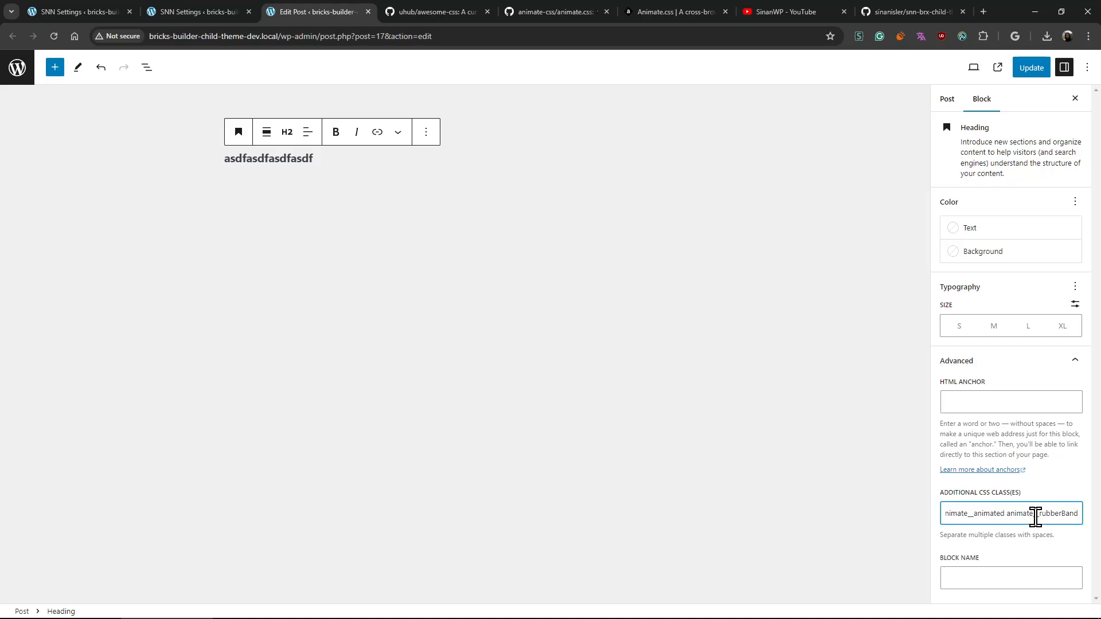
- Transform the heading block into a Quote block
{"action": "left_click", "coordinate": [262, 150]}
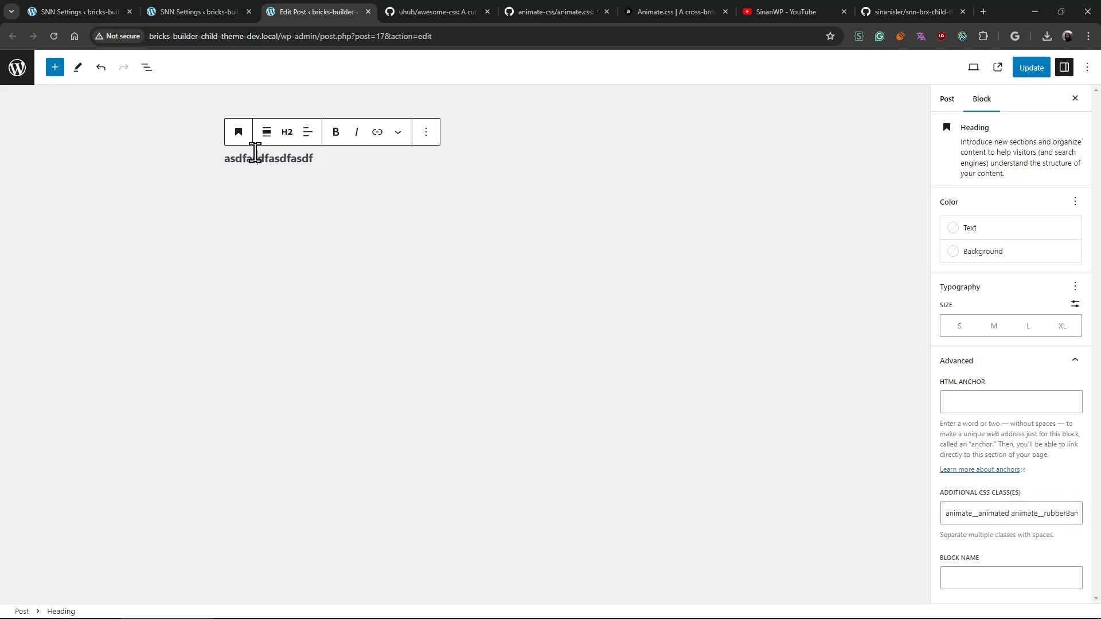
{"action": "left_click", "coordinate": [245, 137]}
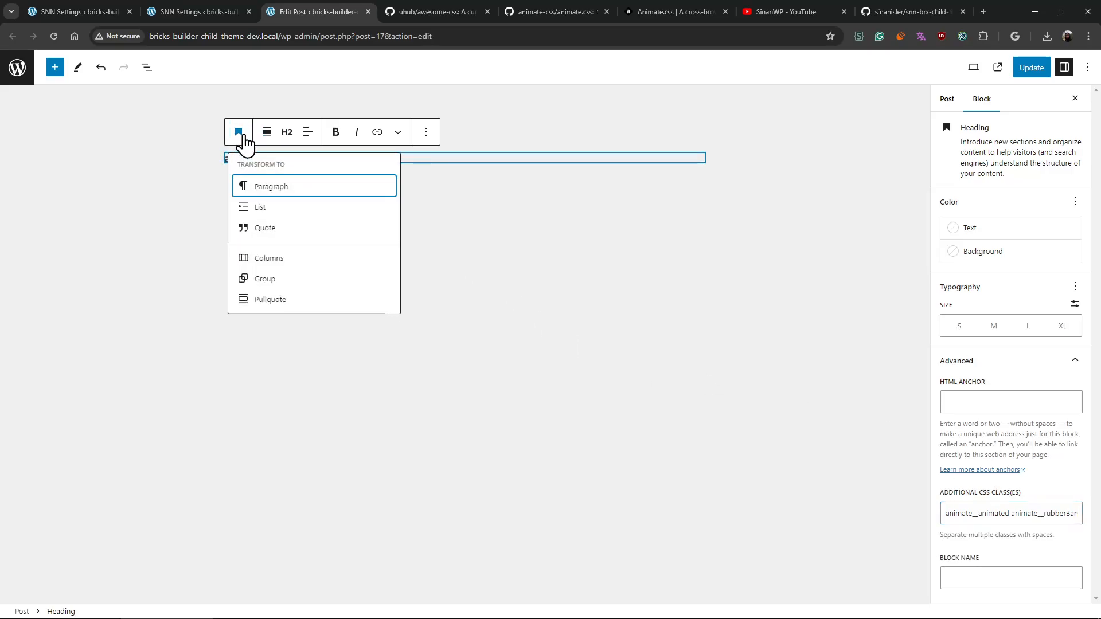
{"action": "left_click", "coordinate": [309, 262]}
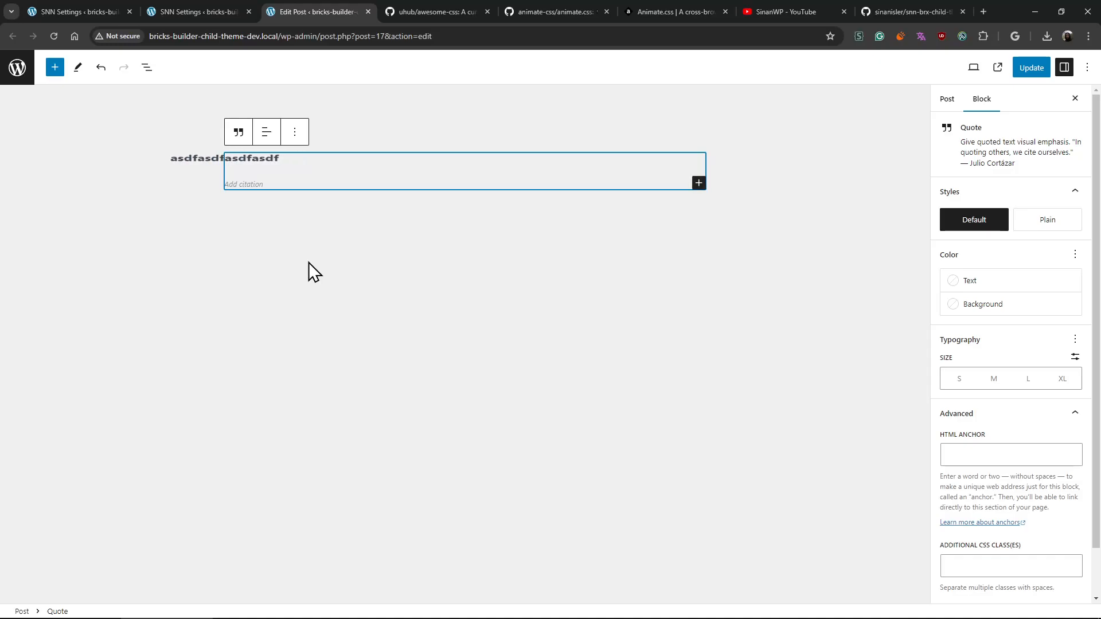
- Append more placeholder text to the heading inside the quote and change its level to H1
{"action": "left_click", "coordinate": [302, 158]}
{"action": "type", "text": "asdf asdfasdfdf"}
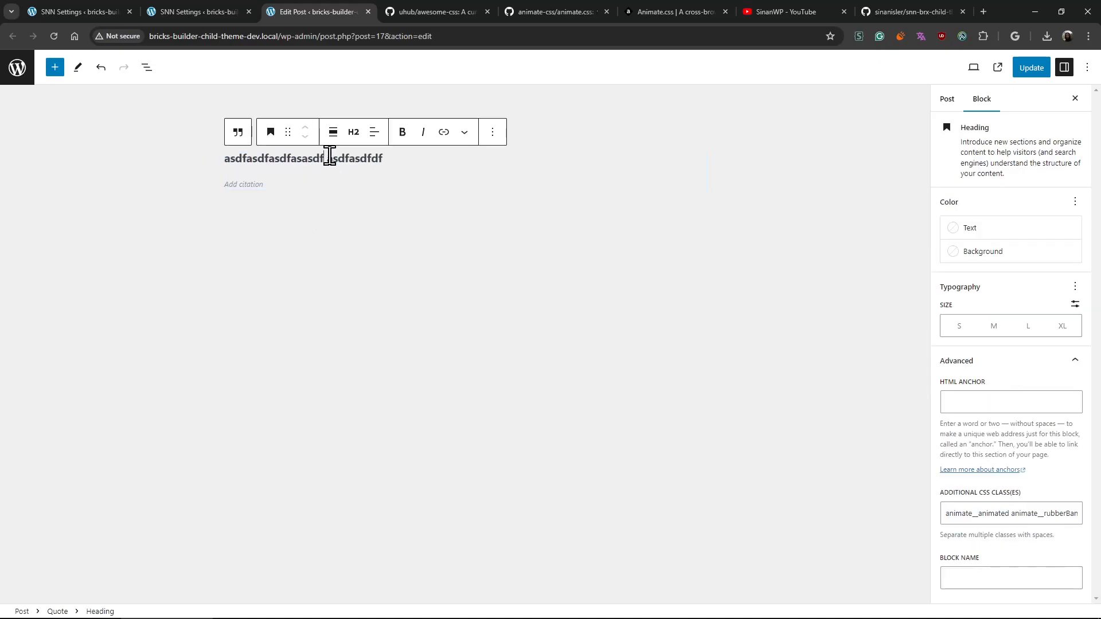
{"action": "left_click", "coordinate": [353, 132]}
{"action": "left_click", "coordinate": [383, 171]}
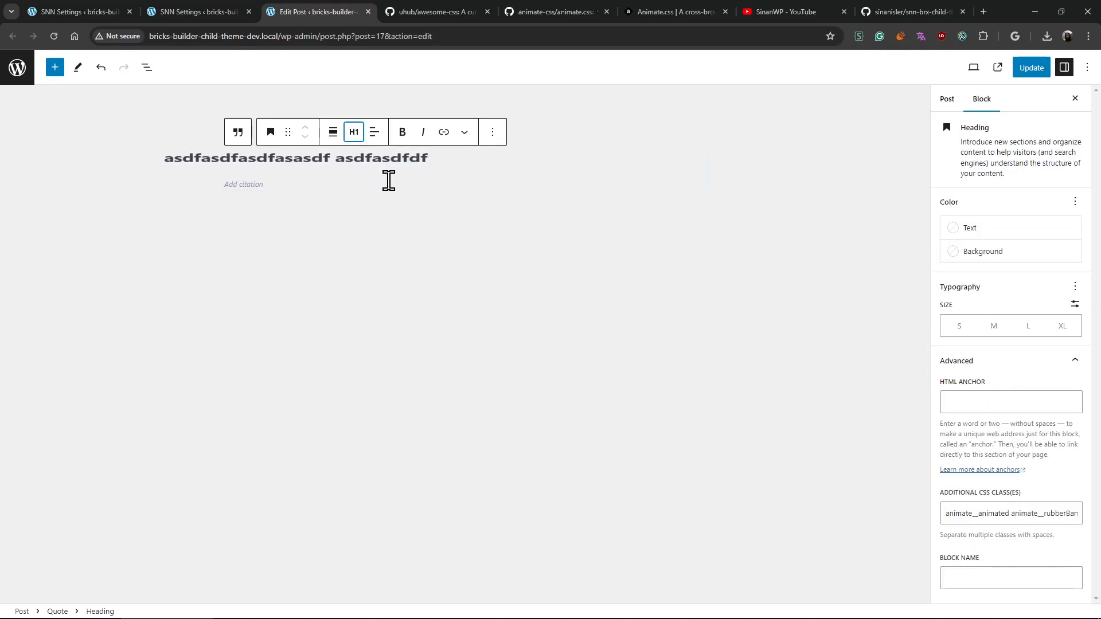
- Move the animate__animated and animate__rubberBand classes from the heading to its parent Quote block, and update the post
{"action": "left_click", "coordinate": [146, 67]}
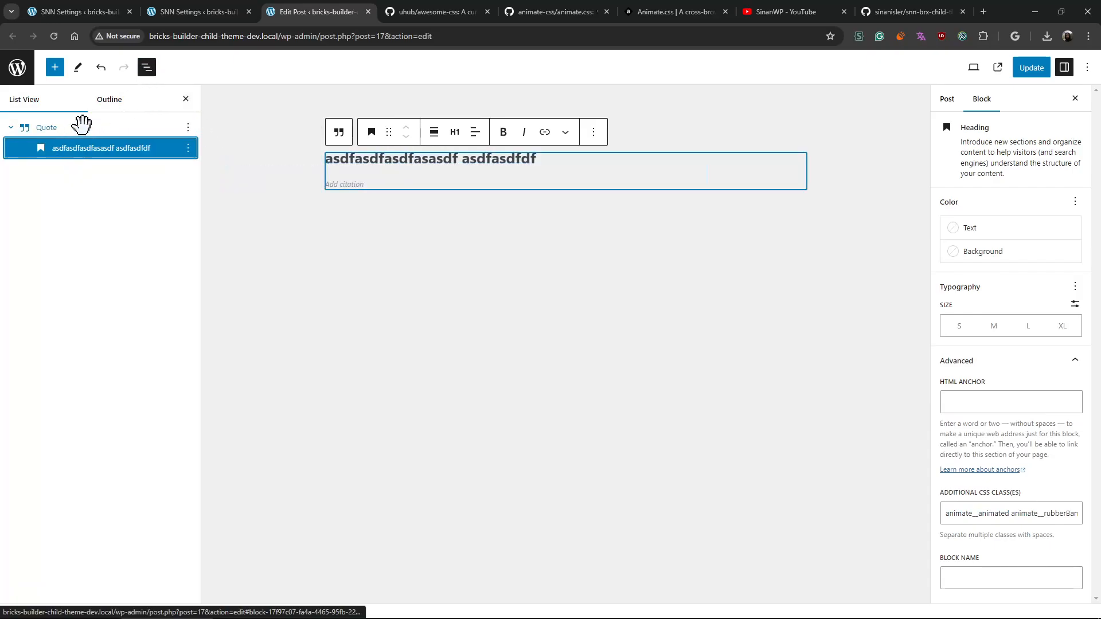
{"action": "left_click", "coordinate": [82, 126]}
{"action": "left_click", "coordinate": [80, 147]}
{"action": "left_click", "coordinate": [1016, 516]}
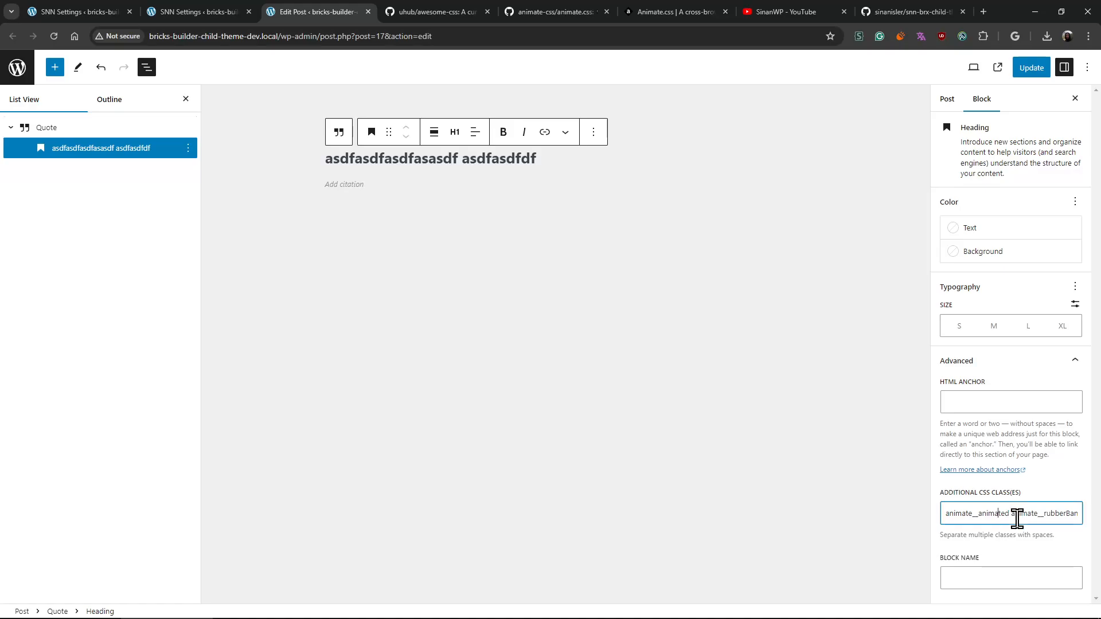
{"action": "key", "text": "ctrl+a"}
{"action": "key", "text": "ctrl+x"}
{"action": "left_click", "coordinate": [91, 126]}
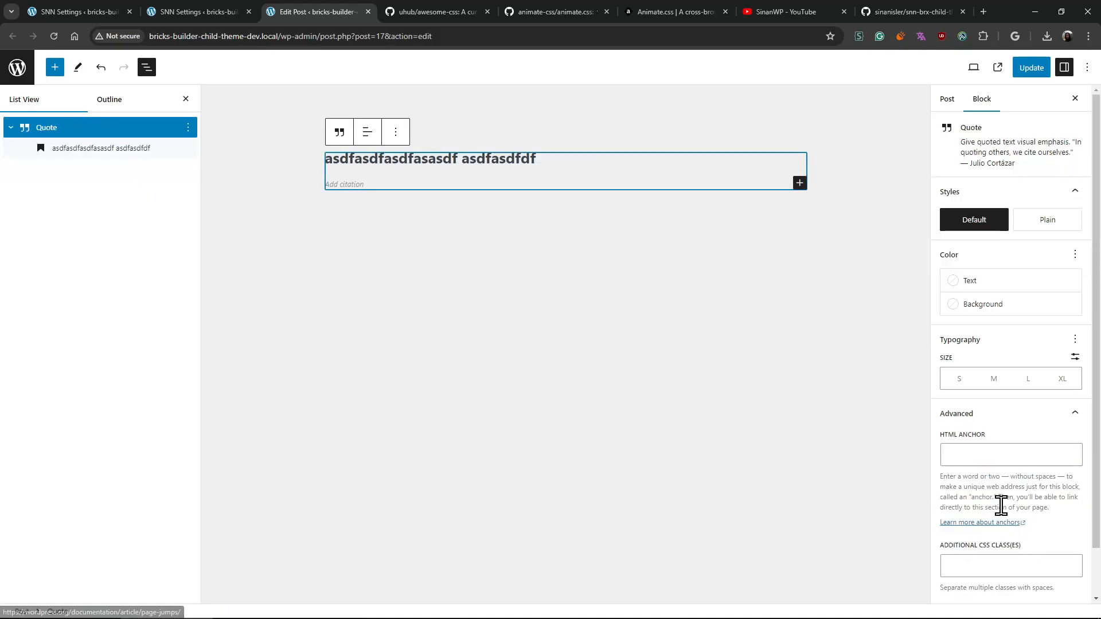
{"action": "left_click", "coordinate": [983, 567]}
{"action": "key", "text": "ctrl+v"}
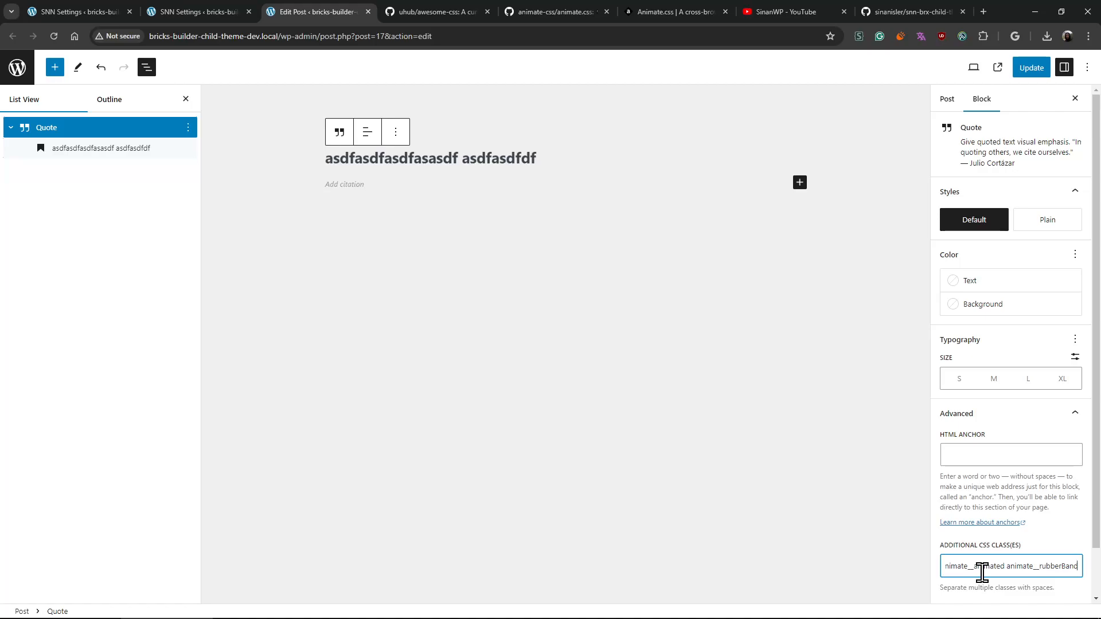
{"action": "left_click", "coordinate": [1035, 69]}
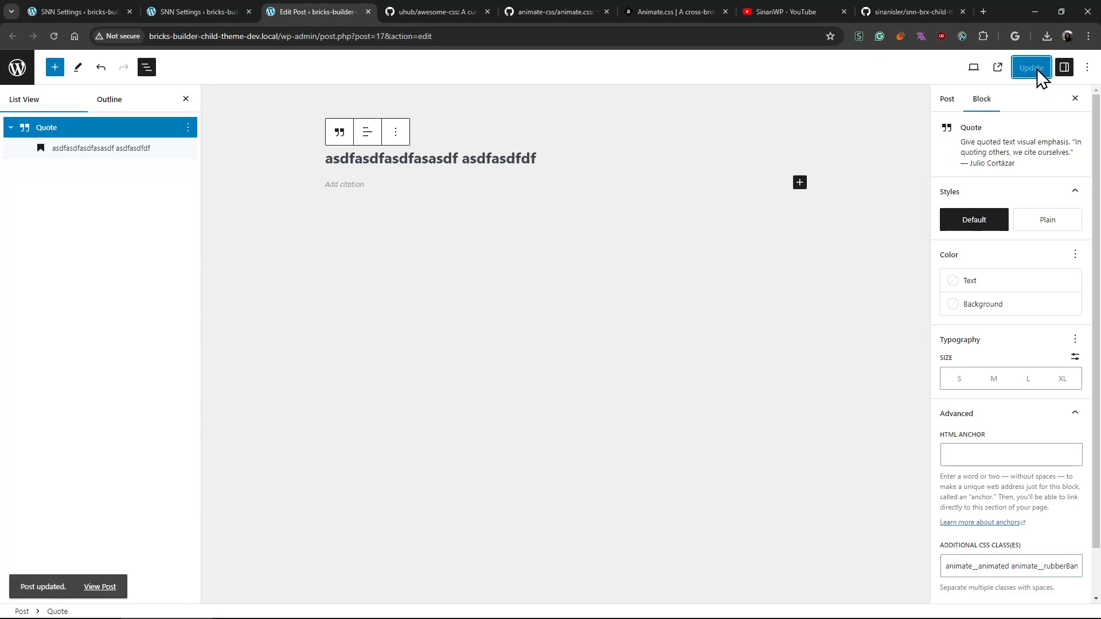
- Leave the post editor, create a new page and open it in the Bricks builder
{"action": "left_click", "coordinate": [16, 73]}
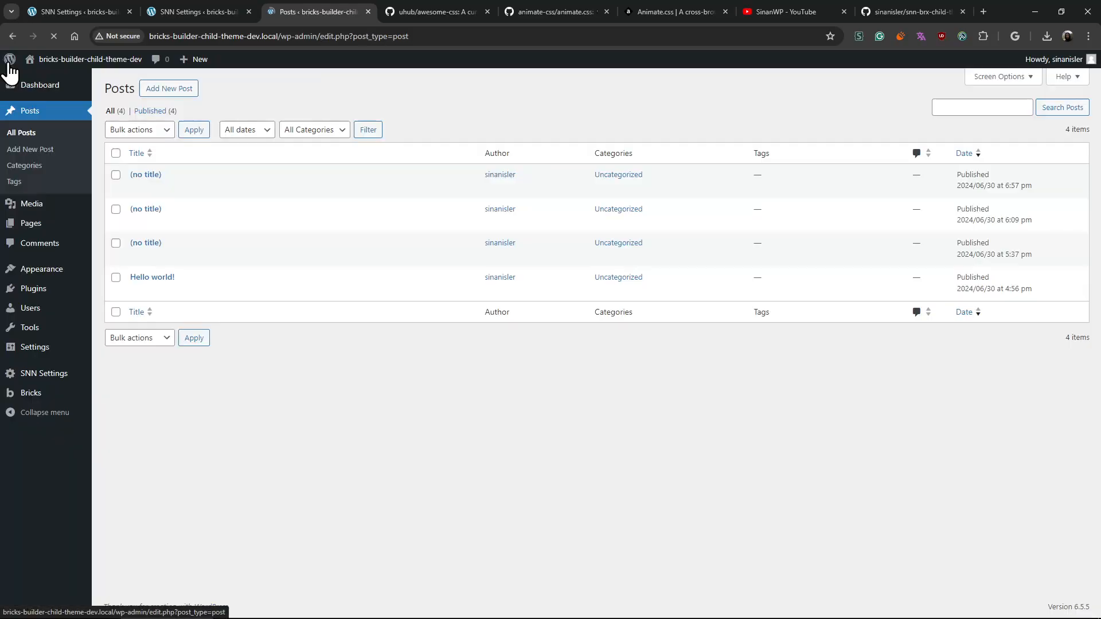
{"action": "mouse_move", "coordinate": [53, 227]}
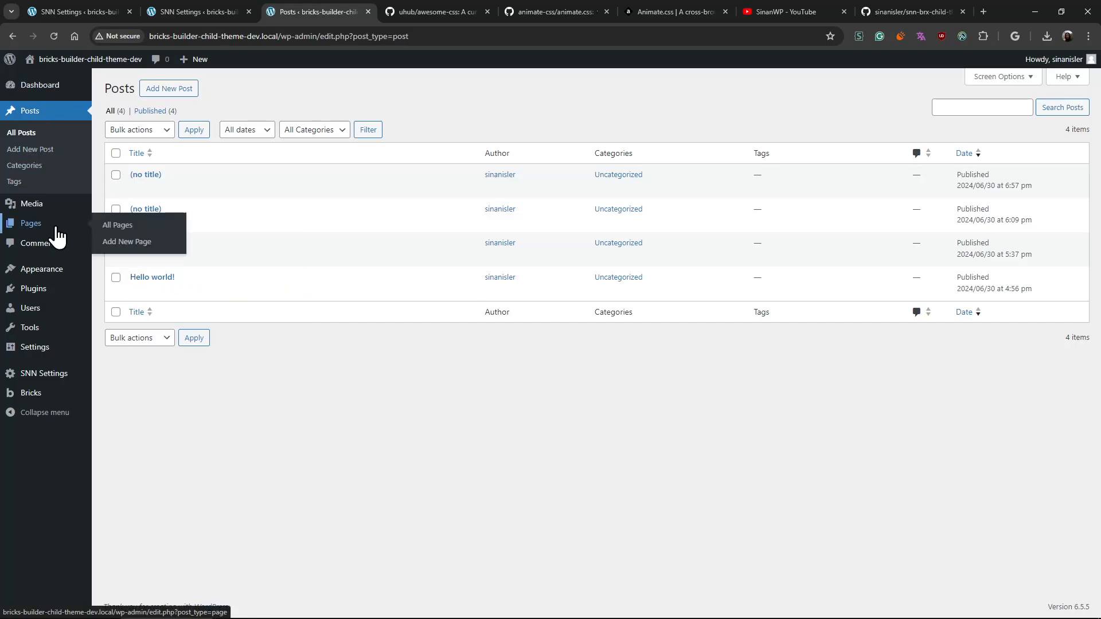
{"action": "left_click", "coordinate": [138, 245]}
{"action": "left_click", "coordinate": [198, 73]}
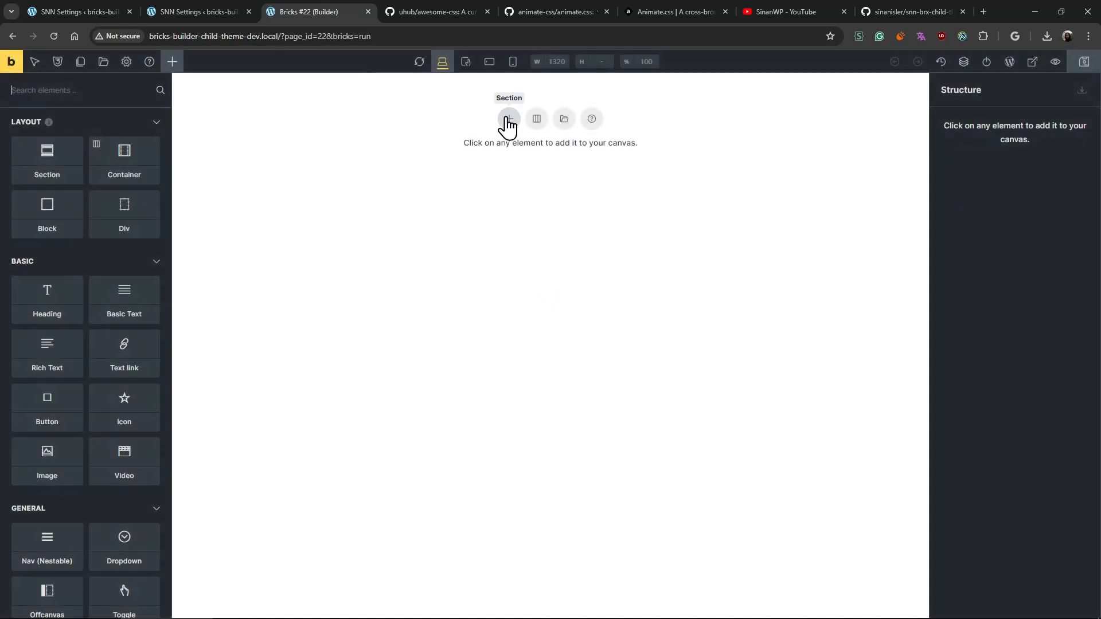
- Add a Rich Text element to the page and assign it the copied animate__animated and animate__rubberBand classes
{"action": "left_click", "coordinate": [63, 347]}
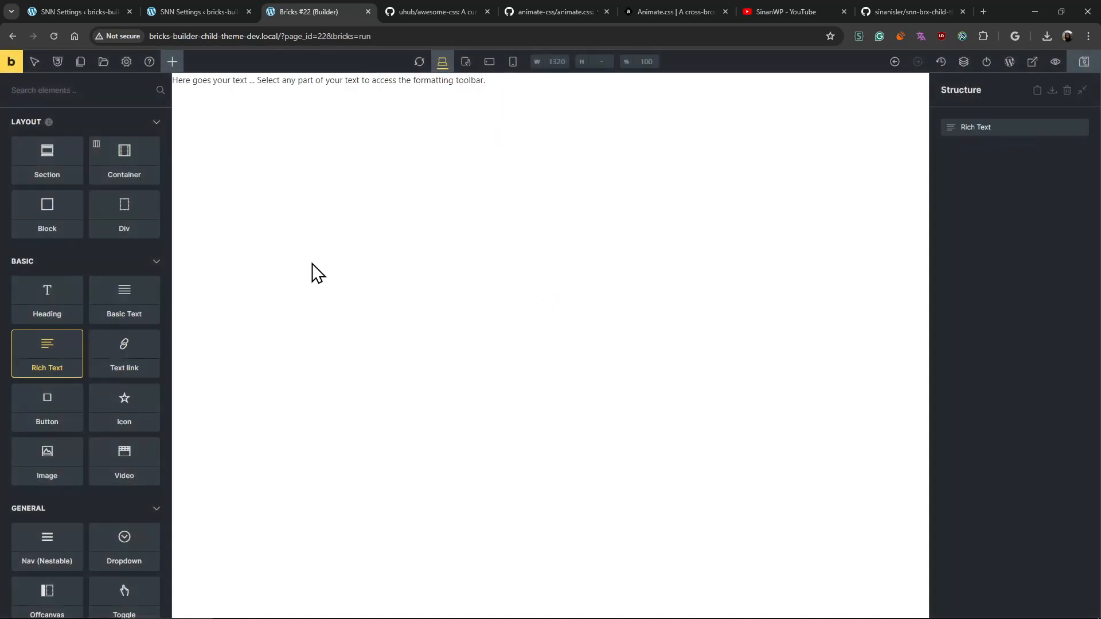
{"action": "left_click", "coordinate": [388, 78]}
{"action": "left_click", "coordinate": [50, 128]}
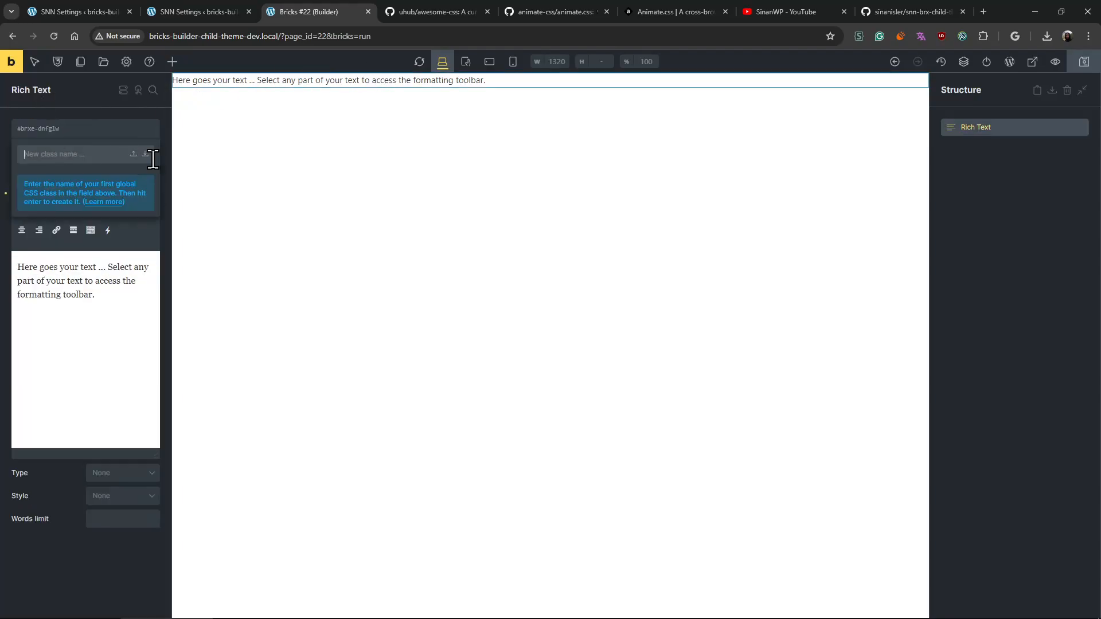
{"action": "key", "text": "ctrl+v"}
{"action": "key", "text": "Return"}
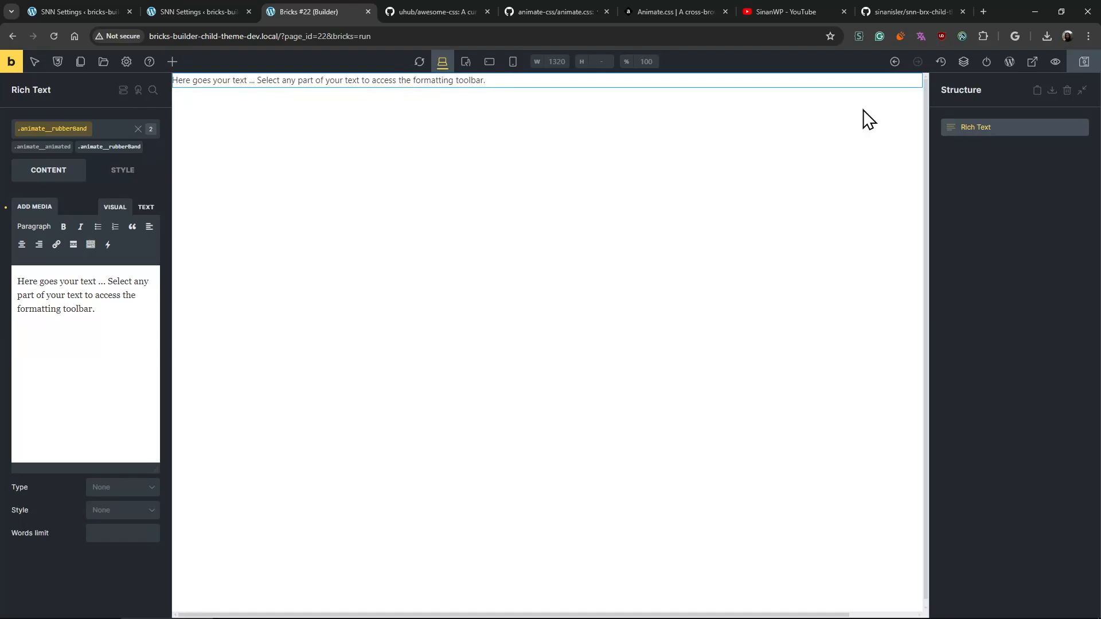
- Save the Bricks page and open the source code of its frontend view
{"action": "left_click", "coordinate": [1087, 68]}
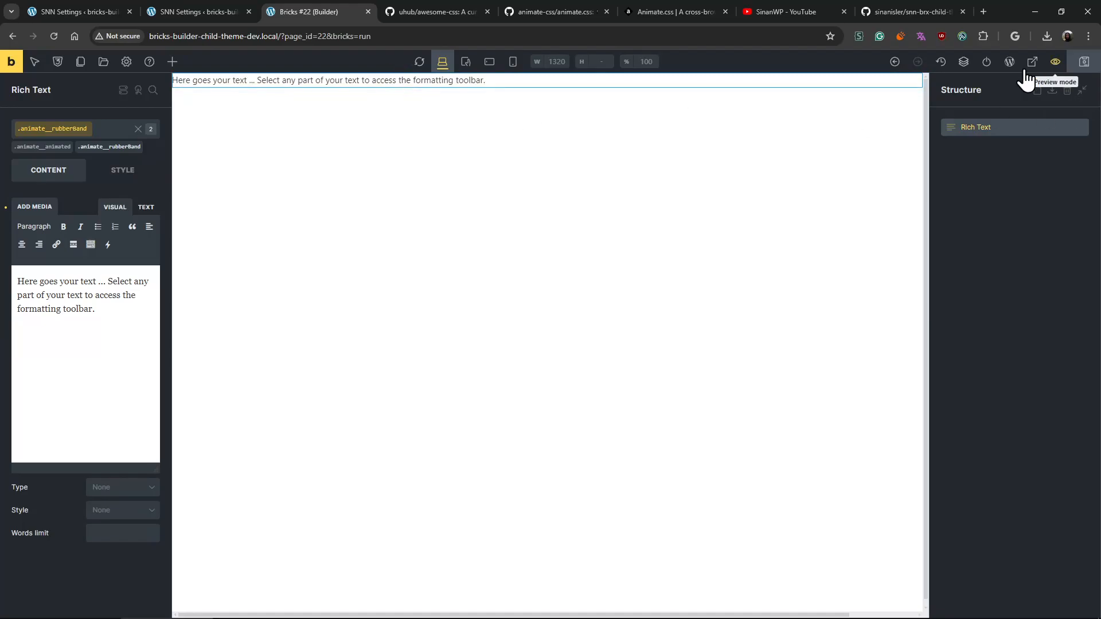
{"action": "left_click", "coordinate": [12, 61]}
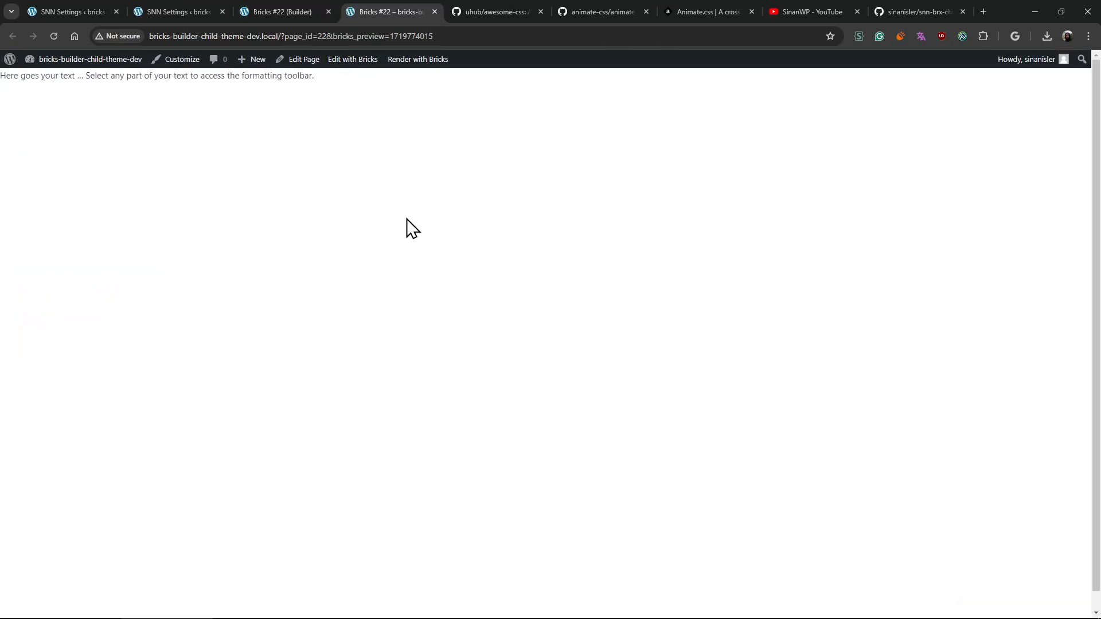
{"action": "key", "text": "ctrl+u"}
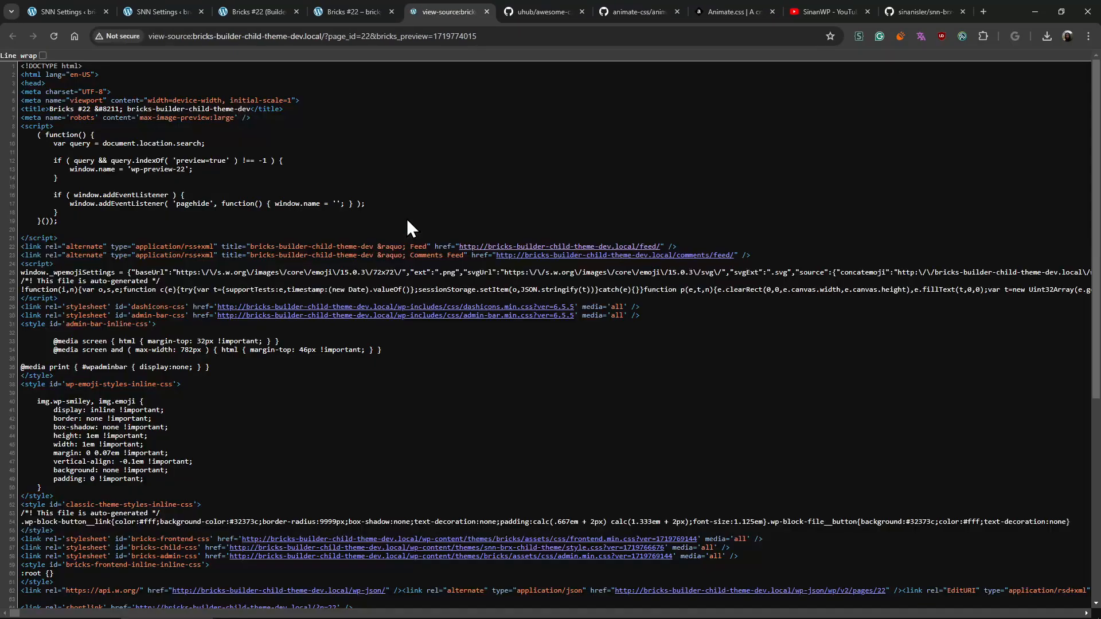
- Examine the frontend page source for the Rich Text element's animation classes and the inlined Animate.css code, and close the source view
{"action": "scroll", "coordinate": [469, 297], "scroll_direction": "down", "scroll_amount": 6}
{"action": "scroll", "coordinate": [479, 379], "scroll_direction": "right", "scroll_amount": 15}
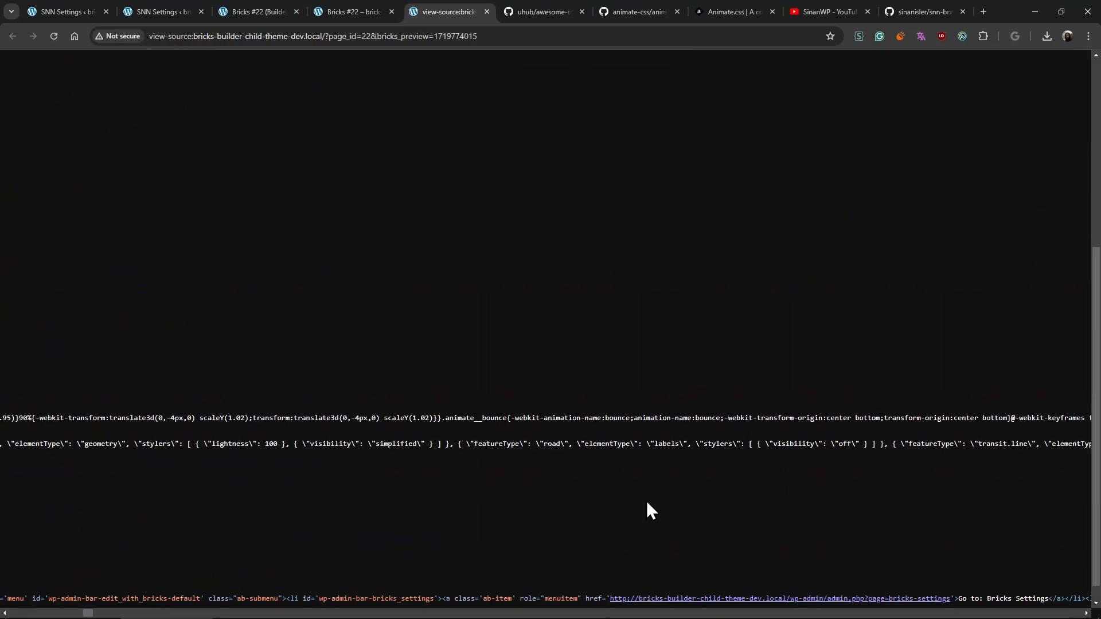
{"action": "scroll", "coordinate": [646, 503], "scroll_direction": "left", "scroll_amount": 20}
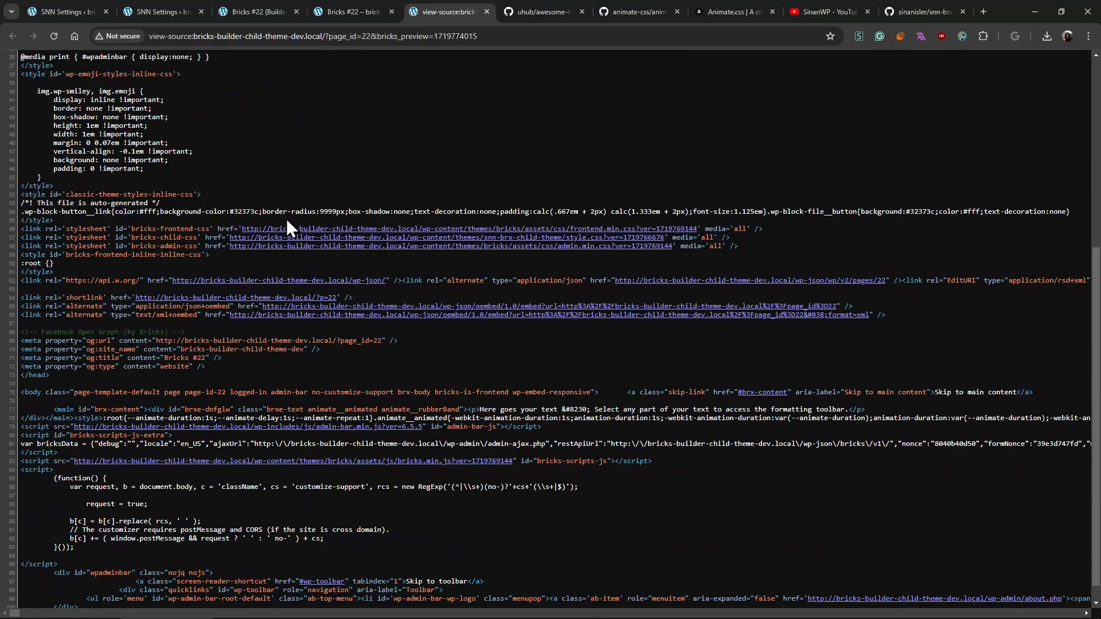
{"action": "key", "text": "ctrl+w"}
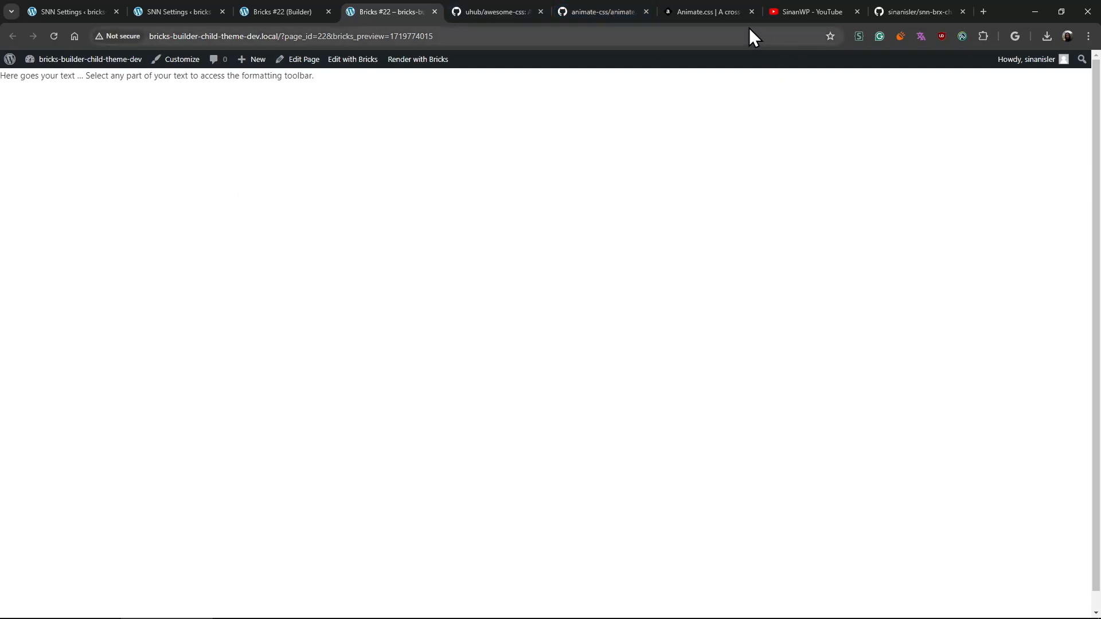
- Open the animate.min.css 4.1.1 CDN link from the Animate.css documentation in a new browser tab and look through its minified code
{"action": "left_click", "coordinate": [685, 16]}
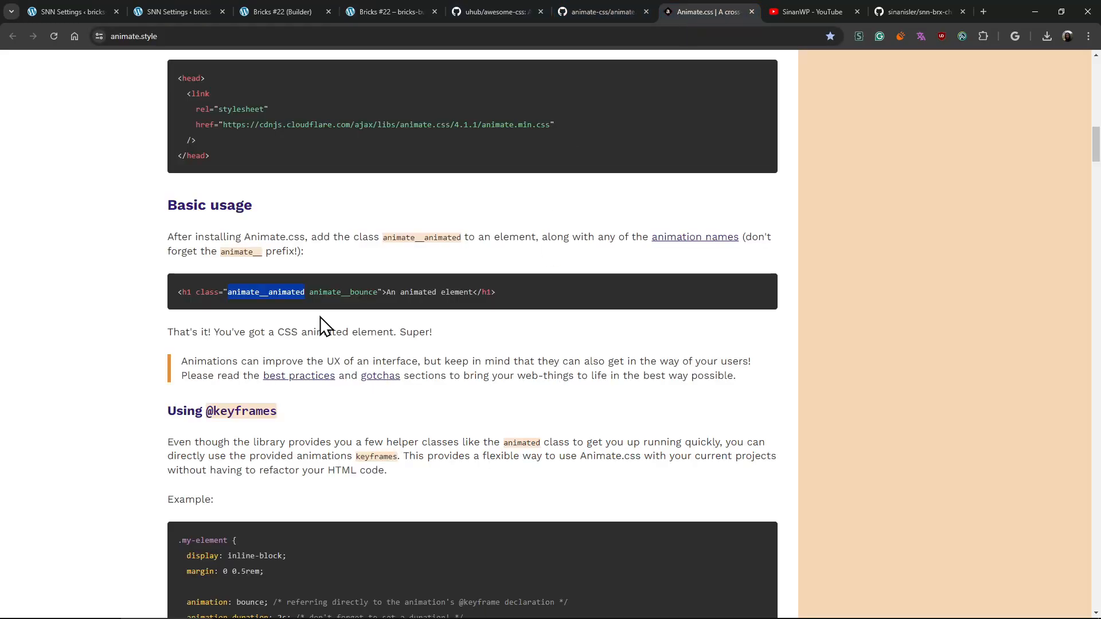
{"action": "left_click", "coordinate": [543, 121]}
{"action": "left_click_drag", "start_coordinate": [542, 119], "coordinate": [226, 128]}
{"action": "key", "text": "ctrl+t"}
{"action": "key", "text": "ctrl+v"}
{"action": "key", "text": "Return"}
{"action": "scroll", "coordinate": [333, 172], "scroll_direction": "down", "scroll_amount": 20}
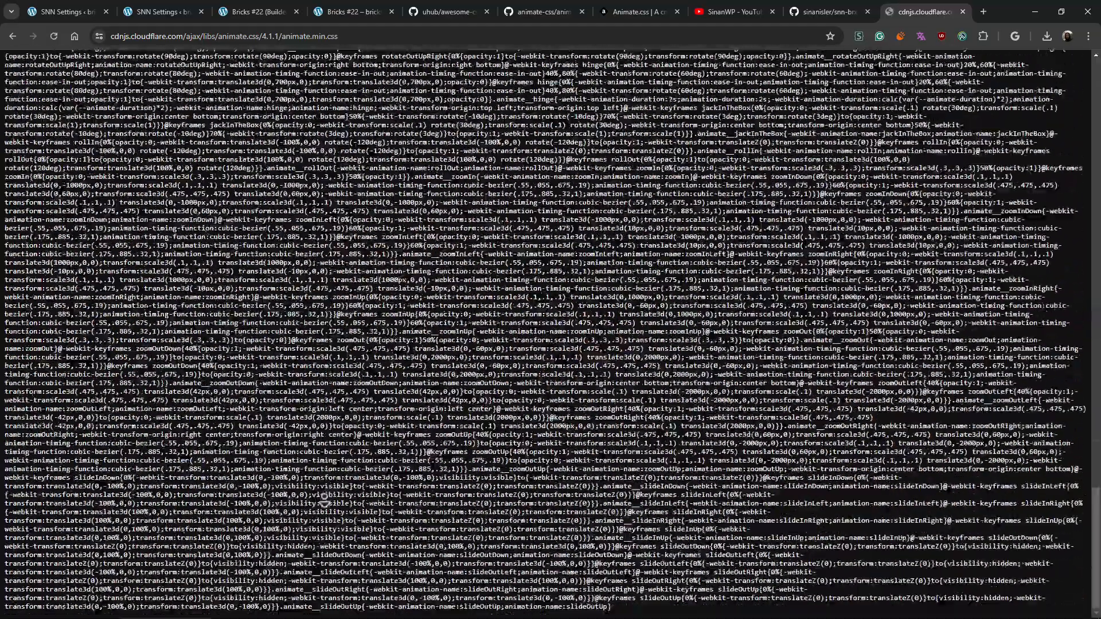
{"action": "scroll", "coordinate": [333, 168], "scroll_direction": "up", "scroll_amount": 20}
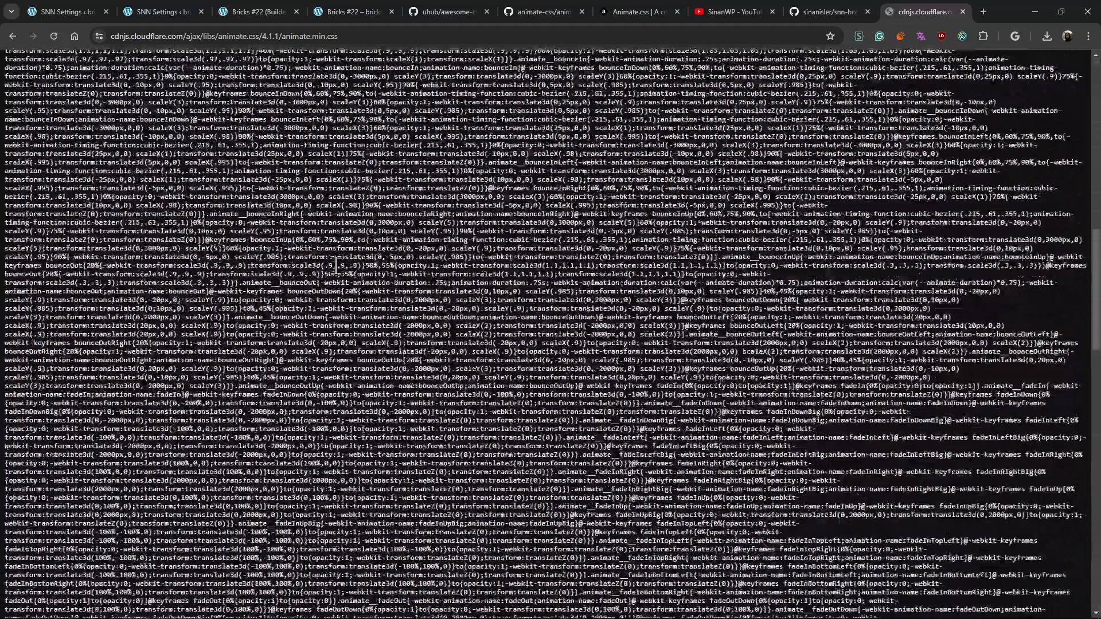
{"action": "scroll", "coordinate": [339, 261], "scroll_direction": "down", "scroll_amount": 8}
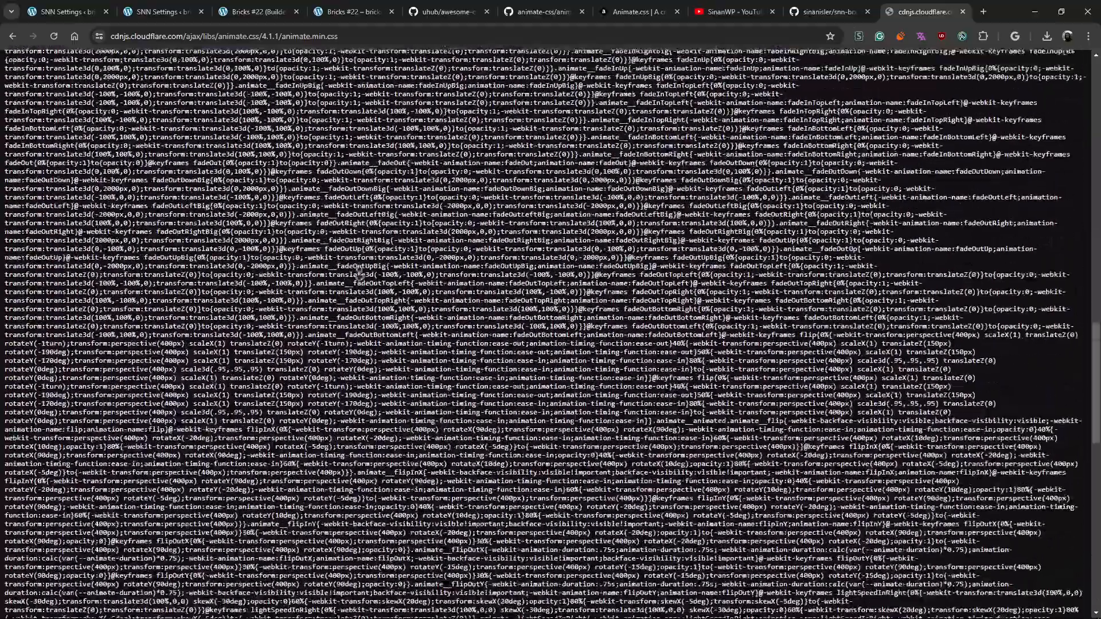
{"action": "scroll", "coordinate": [277, 347], "scroll_direction": "up", "scroll_amount": 8}
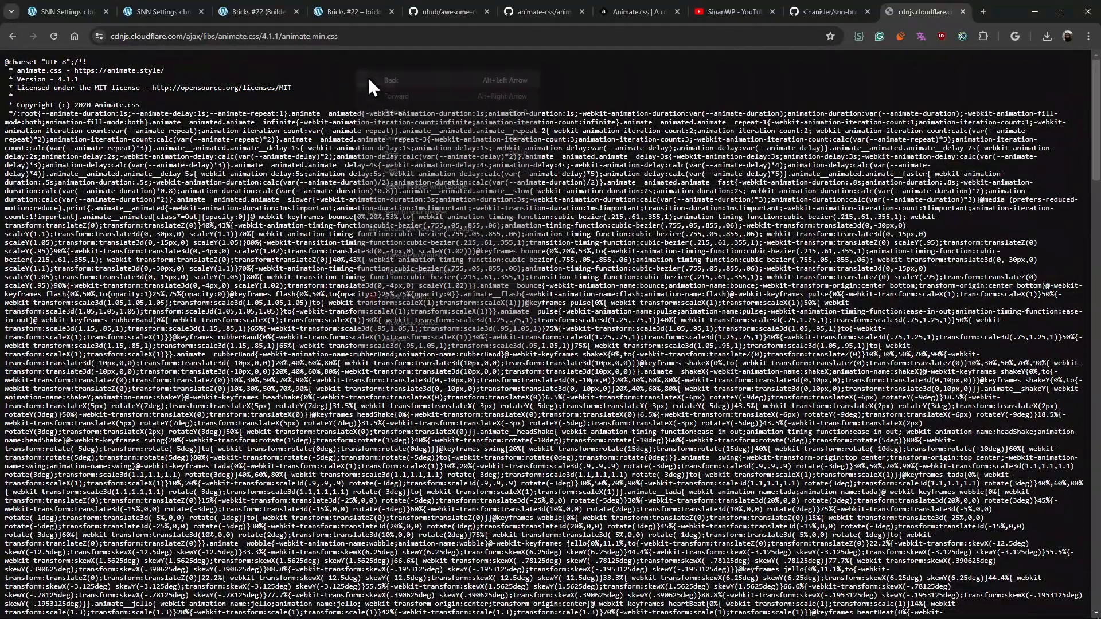
- Show the awesome-css repository and the Some Native CSS Libraries link under Custom CSS for Block Editor in SNN Settings
{"action": "key", "text": "ctrl+t"}
{"action": "left_click", "coordinate": [354, 16]}
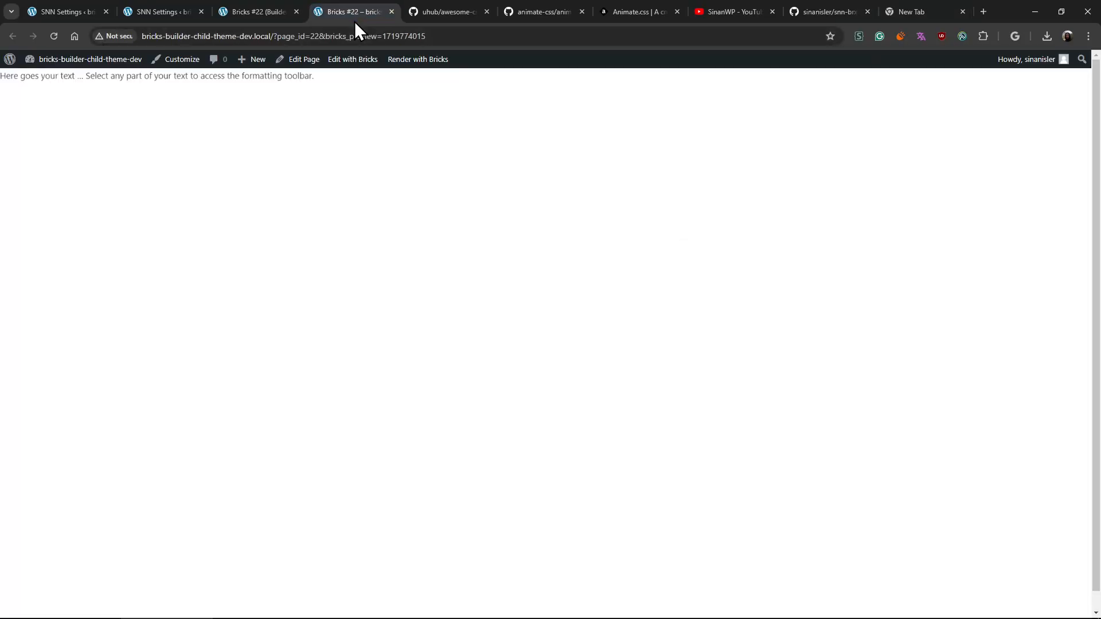
{"action": "left_click", "coordinate": [433, 16]}
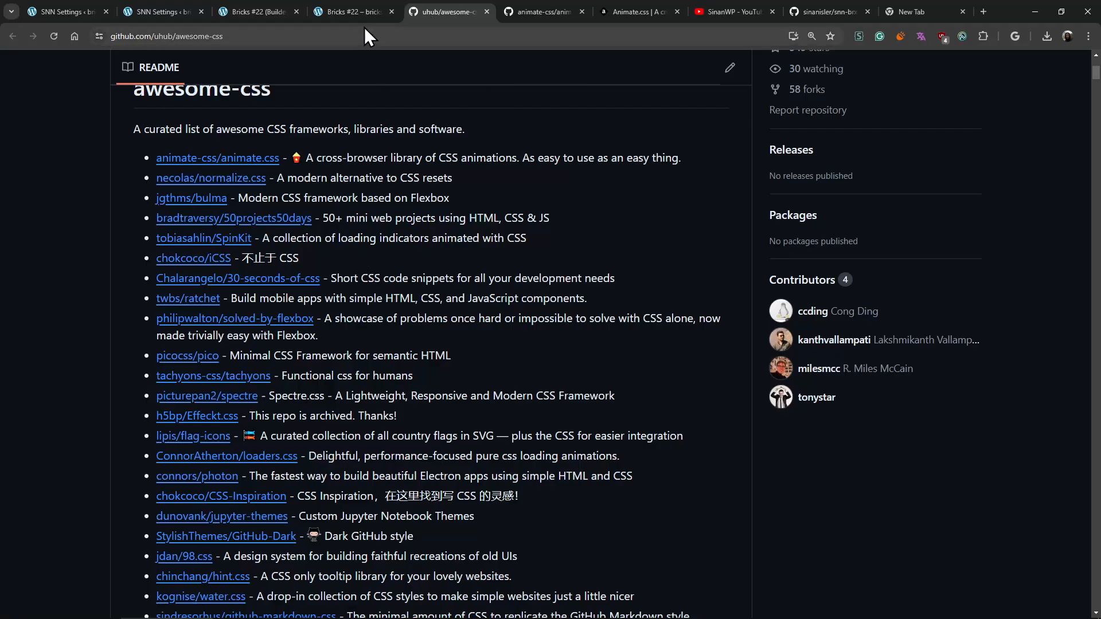
{"action": "left_click_drag", "start_coordinate": [343, 198], "coordinate": [356, 347]}
{"action": "left_click", "coordinate": [357, 348]}
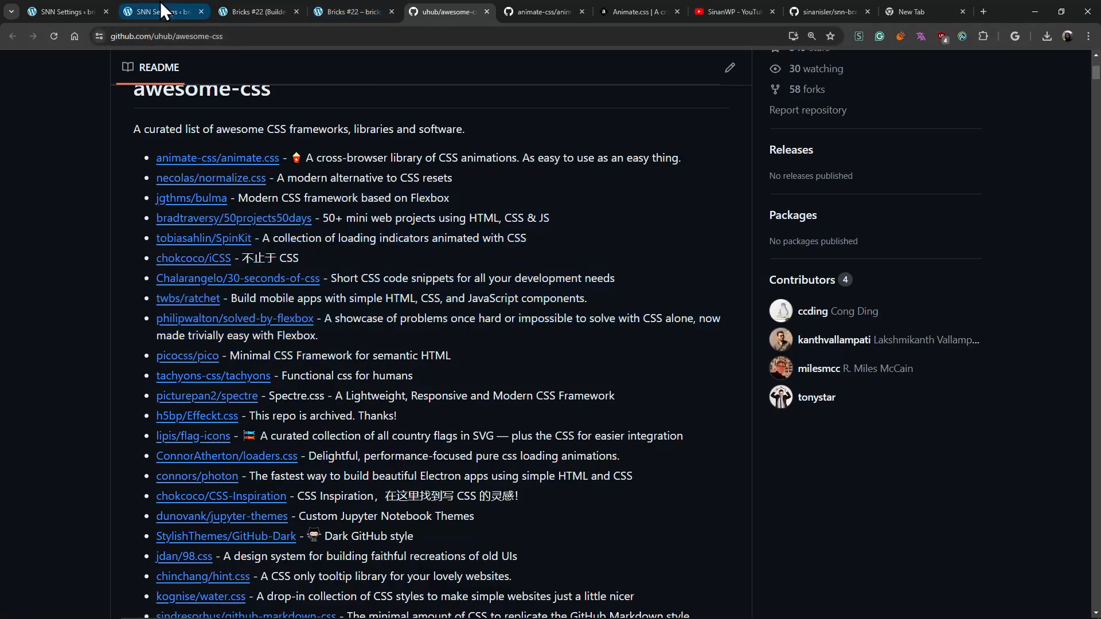
{"action": "left_click", "coordinate": [160, 7]}
{"action": "scroll", "coordinate": [289, 512], "scroll_direction": "down", "scroll_amount": 4}
{"action": "scroll", "coordinate": [289, 512], "scroll_direction": "down", "scroll_amount": 1}
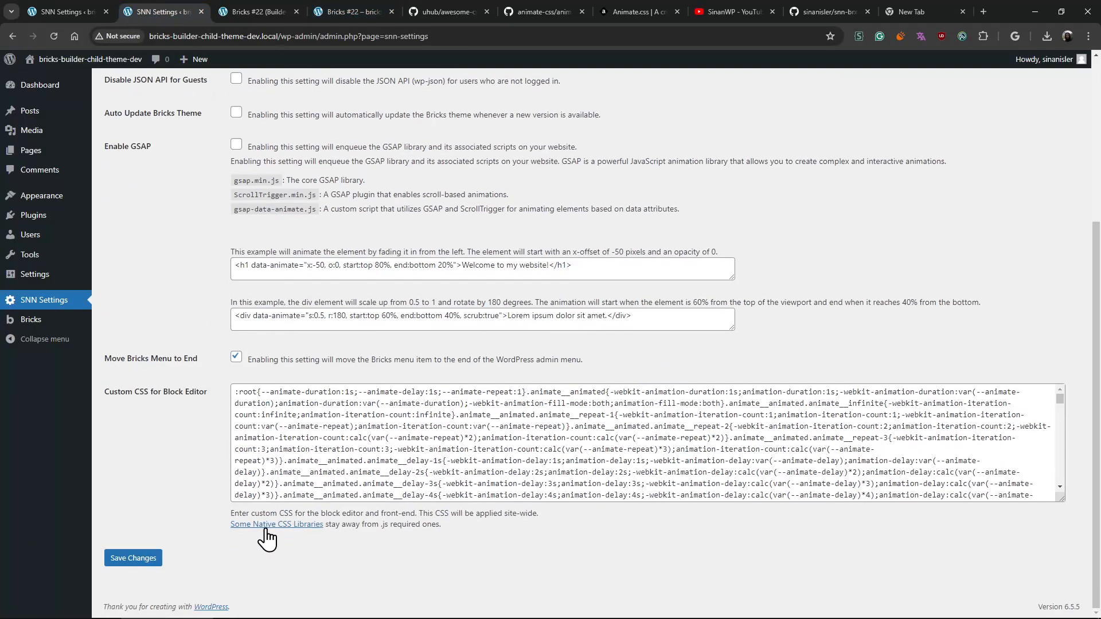
- Browse the awesome-css list on GitHub for pure CSS libraries and frameworks
{"action": "left_click", "coordinate": [450, 11]}
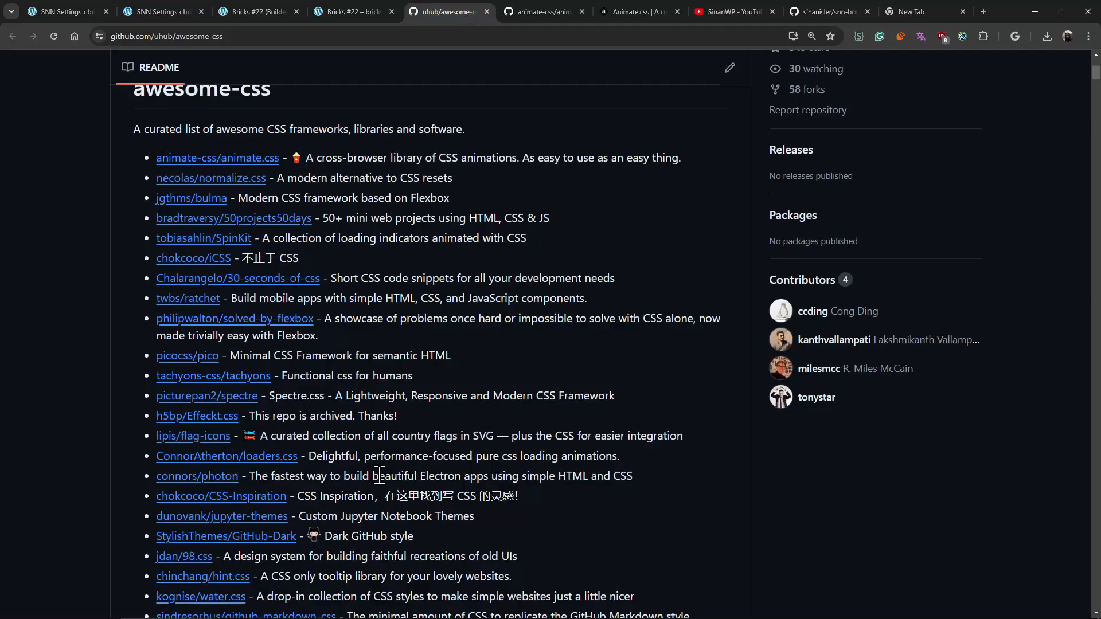
{"action": "scroll", "coordinate": [380, 476], "scroll_direction": "down", "scroll_amount": 4}
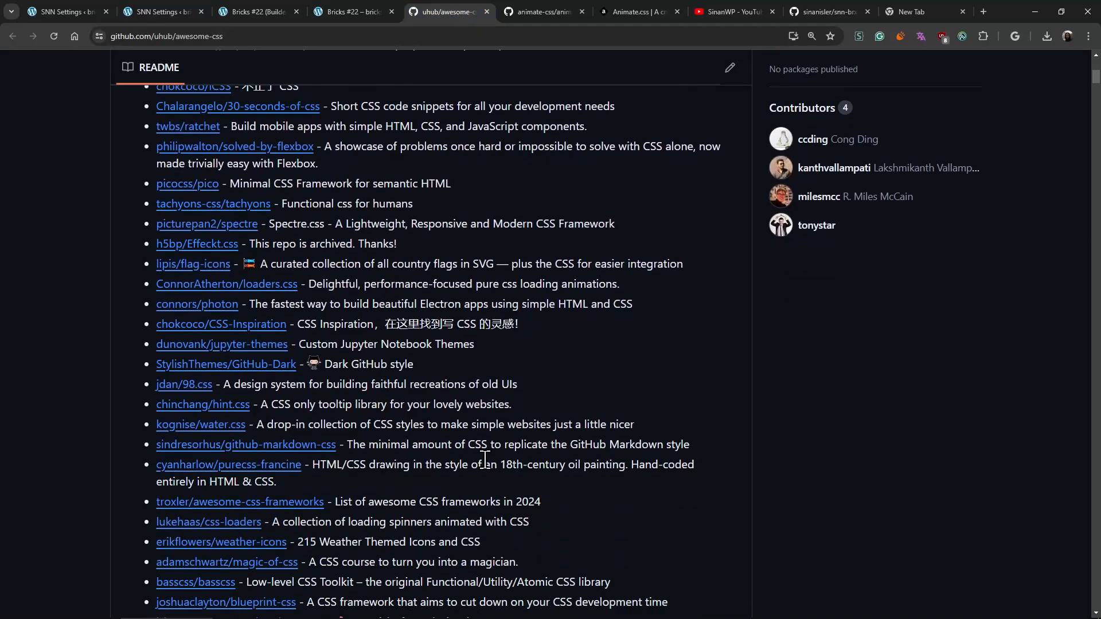
{"action": "scroll", "coordinate": [485, 458], "scroll_direction": "down", "scroll_amount": 1}
{"action": "scroll", "coordinate": [485, 460], "scroll_direction": "down", "scroll_amount": 1}
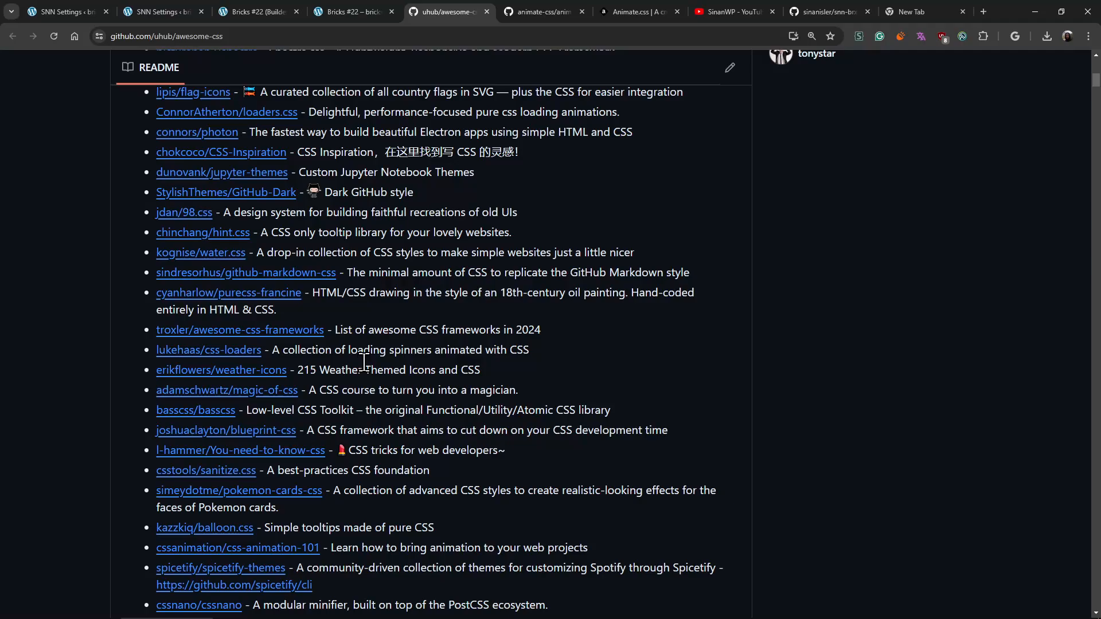
{"action": "scroll", "coordinate": [365, 362], "scroll_direction": "down", "scroll_amount": 4}
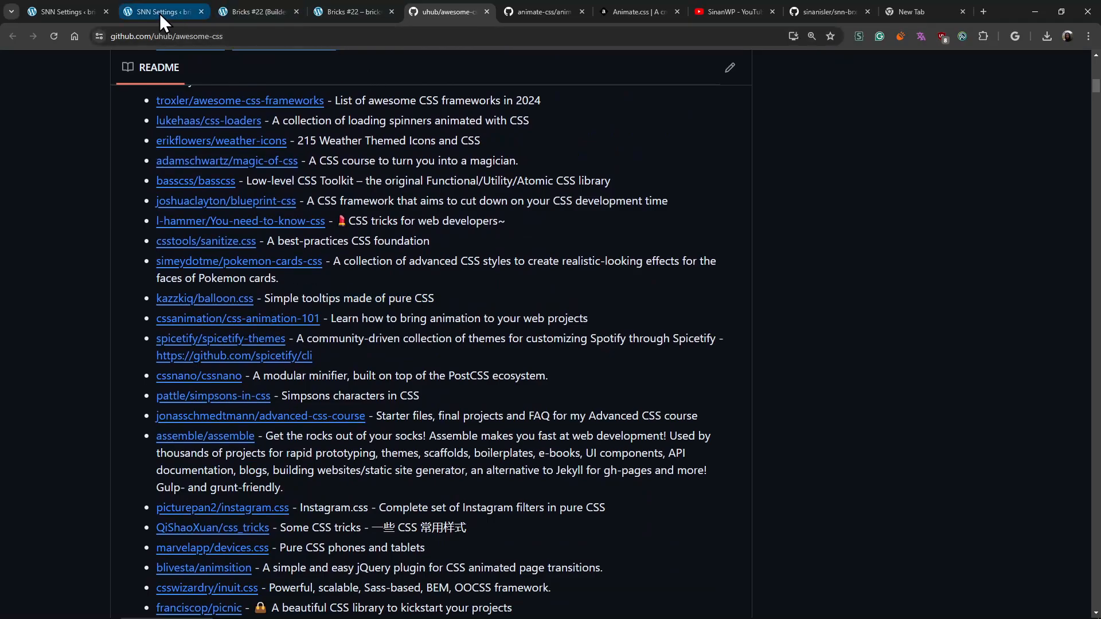
{"action": "scroll", "coordinate": [256, 316], "scroll_direction": "down", "scroll_amount": 5}
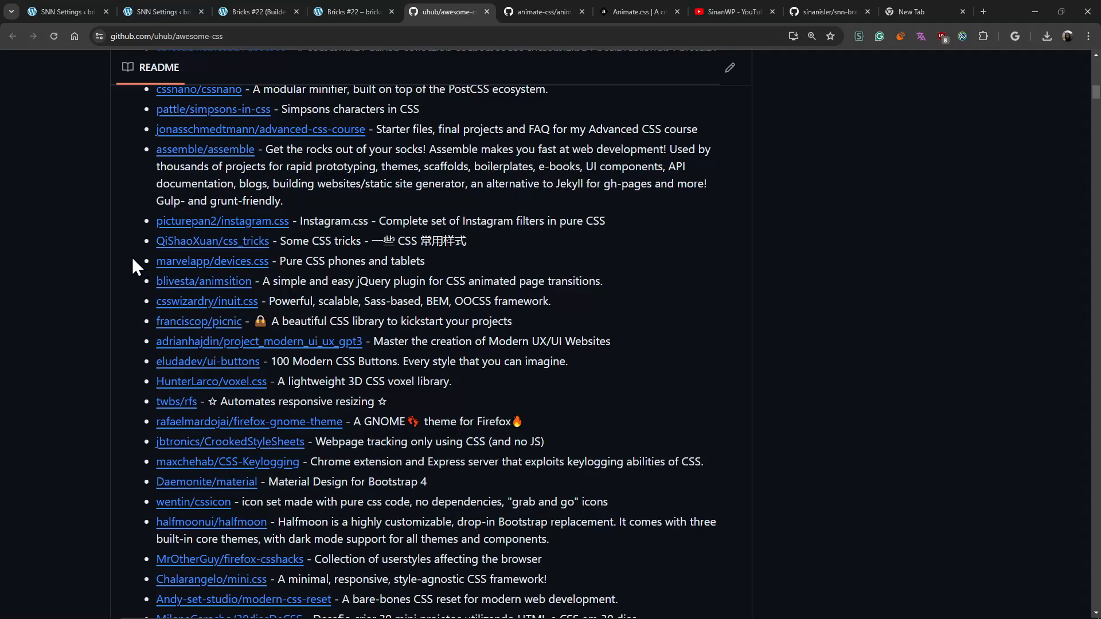
{"action": "scroll", "coordinate": [121, 280], "scroll_direction": "down", "scroll_amount": 4}
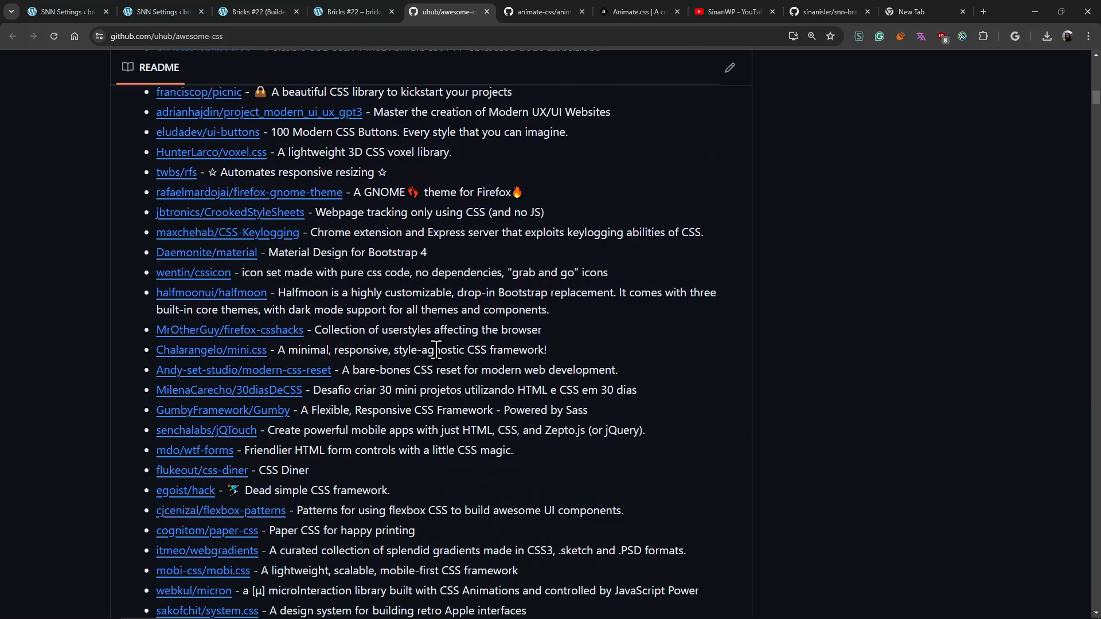
- Search the web for "tailwind cdn .css", read Tailwind's Play CDN installation page, and return to the awesome-css list
{"action": "key", "text": "ctrl+t"}
{"action": "type", "text": "tailwind"}
{"action": "key", "text": "Return"}
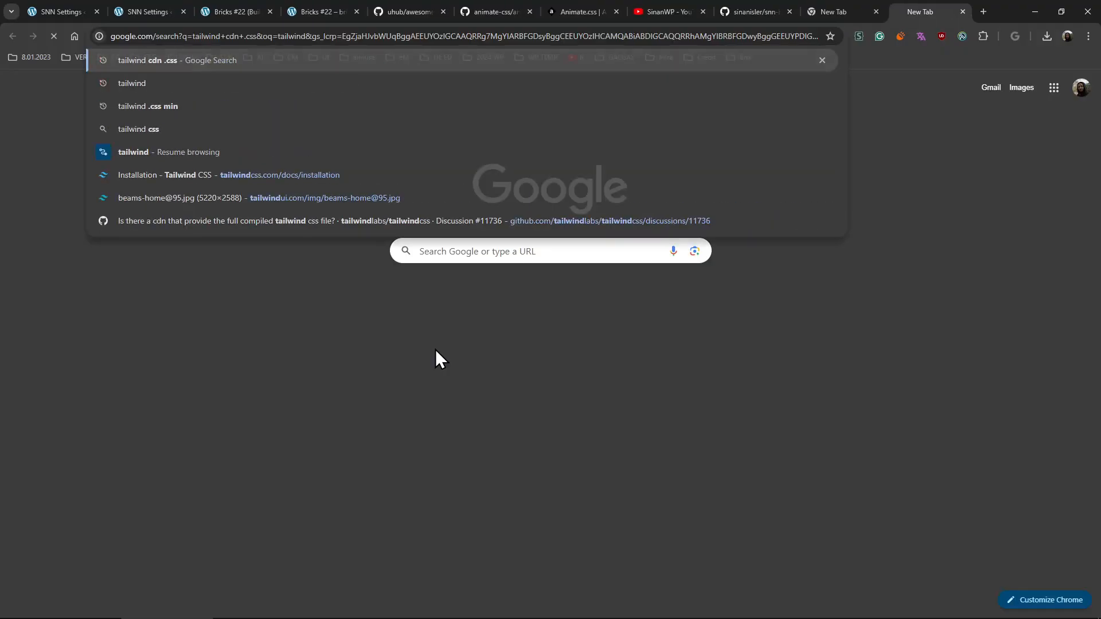
{"action": "scroll", "coordinate": [370, 356], "scroll_direction": "down", "scroll_amount": 5}
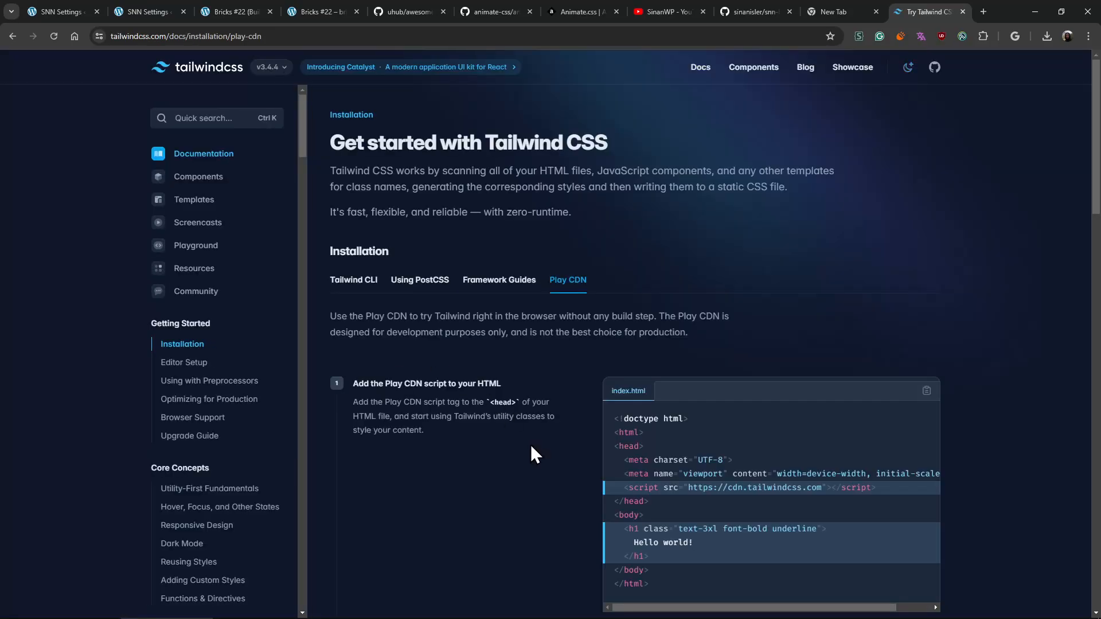
{"action": "scroll", "coordinate": [531, 445], "scroll_direction": "down", "scroll_amount": 3}
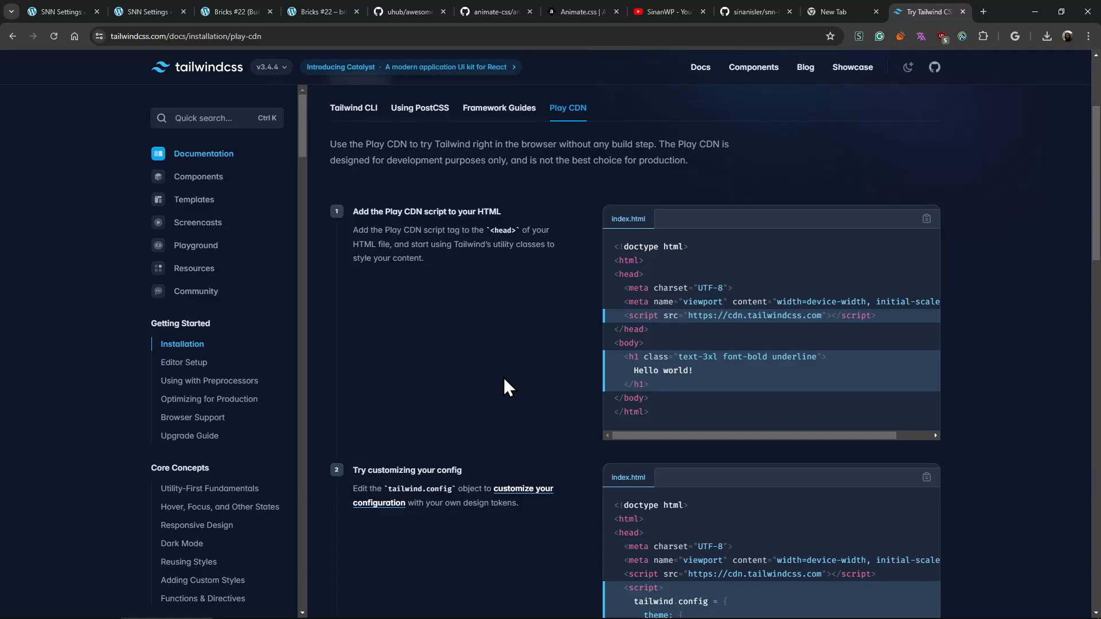
{"action": "key", "text": "ctrl+w"}
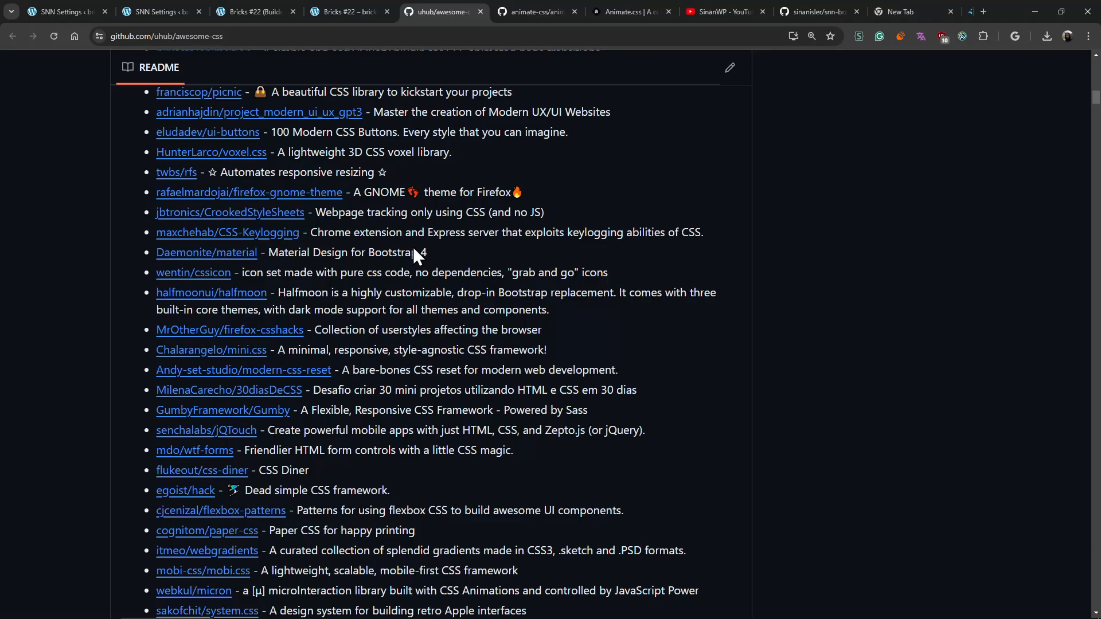
{"action": "scroll", "coordinate": [356, 200], "scroll_direction": "down", "scroll_amount": 3}
{"action": "left_click_drag", "start_coordinate": [364, 281], "coordinate": [413, 397]}
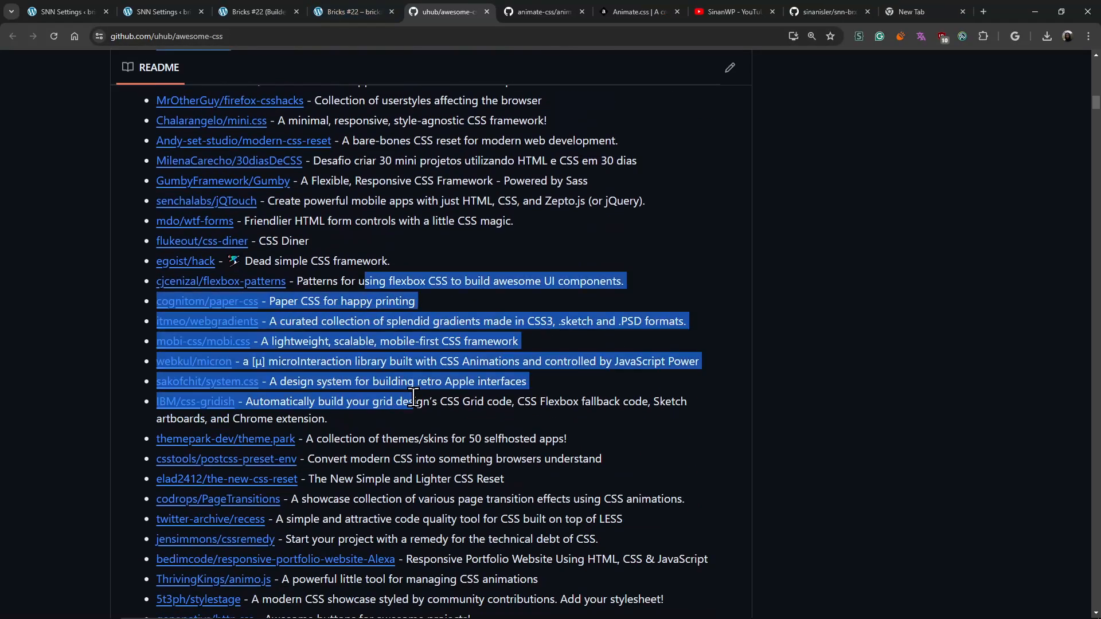
- Revisit the Rich Text element in the Bricks builder and point out the Custom CSS for Block Editor field in SNN Settings
{"action": "left_click", "coordinate": [260, 10]}
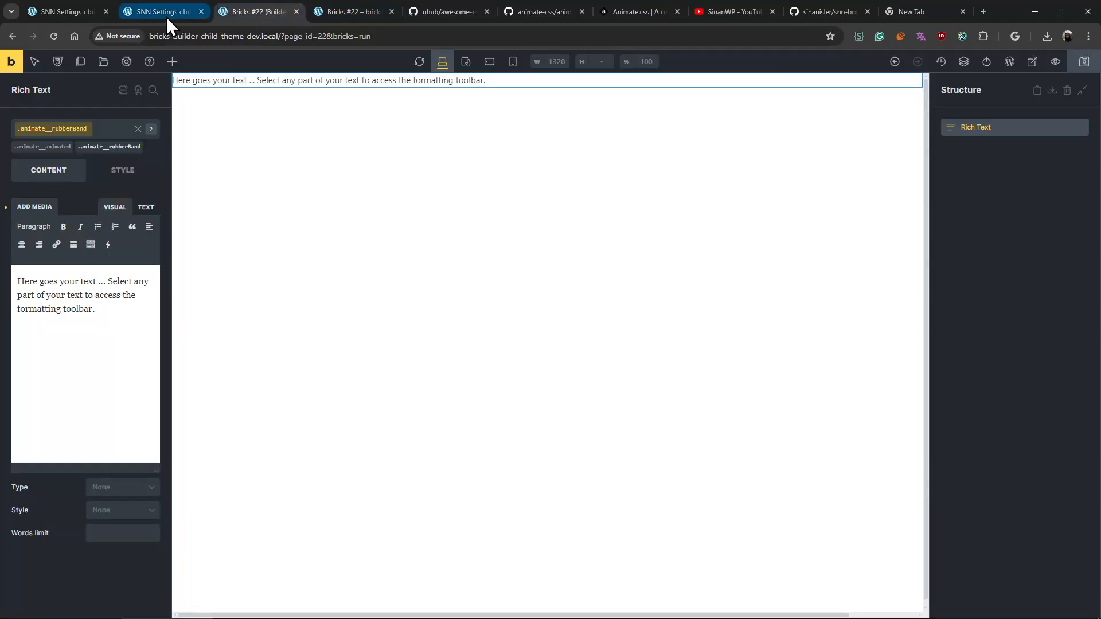
{"action": "mouse_move", "coordinate": [166, 16]}
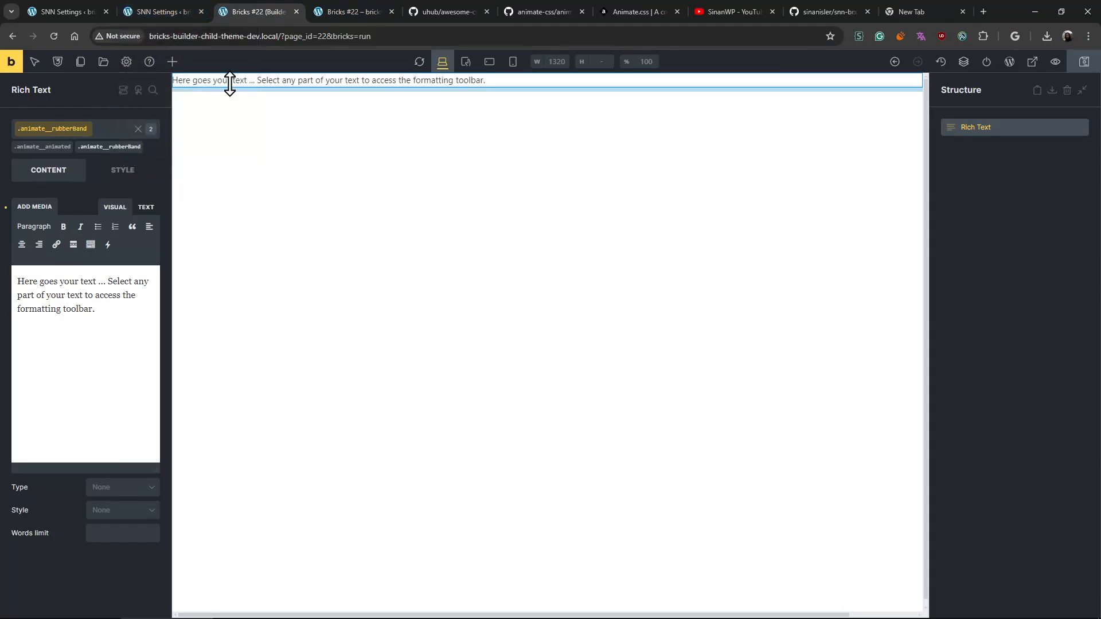
{"action": "left_click", "coordinate": [184, 10]}
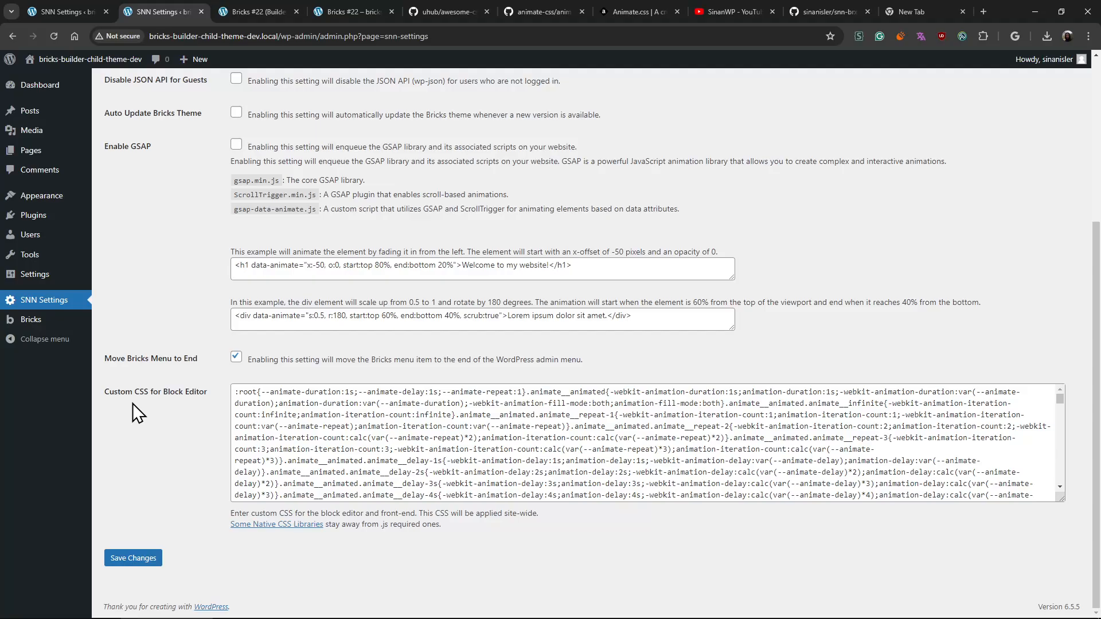
{"action": "left_click_drag", "start_coordinate": [114, 392], "coordinate": [169, 393]}
{"action": "left_click_drag", "start_coordinate": [169, 392], "coordinate": [213, 472]}
{"action": "left_click", "coordinate": [214, 471]}
{"action": "left_click_drag", "start_coordinate": [132, 393], "coordinate": [388, 554]}
{"action": "left_click", "coordinate": [391, 538]}
- Close the browser tabs for Animate.css, YouTube, the child theme's GitHub repository and the empty new tab
{"action": "middle_click", "coordinate": [668, 12]}
{"action": "middle_click", "coordinate": [667, 13]}
{"action": "middle_click", "coordinate": [667, 12]}
{"action": "middle_click", "coordinate": [666, 13]}
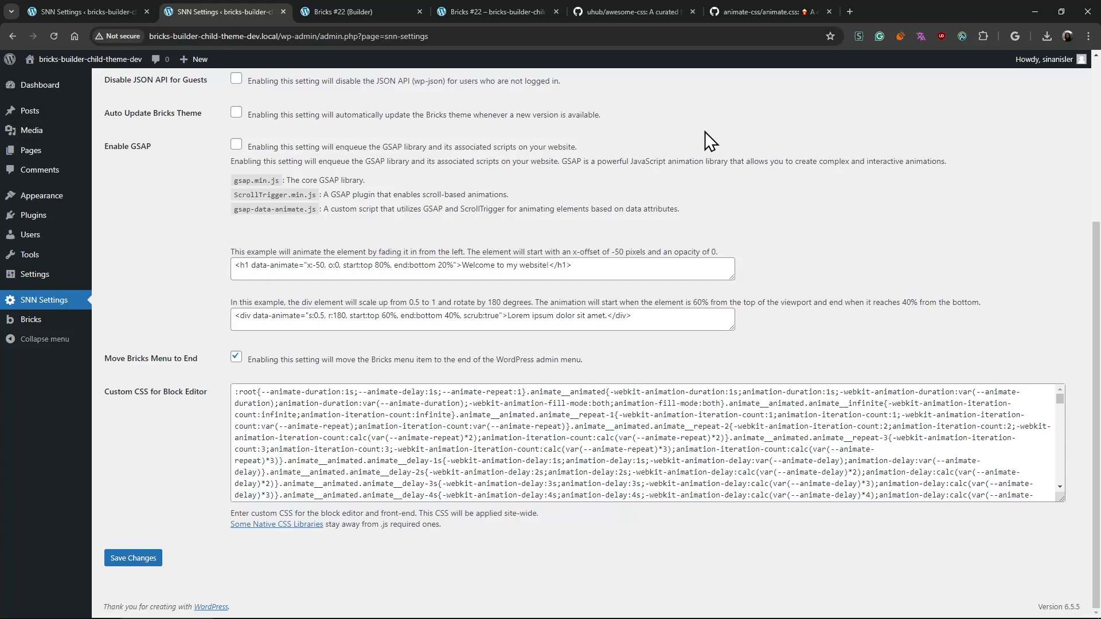
- Switch to Visual Studio Code and review the {current_author_id} tag at the start of custom_dynamic_data_tags.php
{"action": "mouse_move", "coordinate": [494, 615]}
{"action": "left_click", "coordinate": [539, 597]}
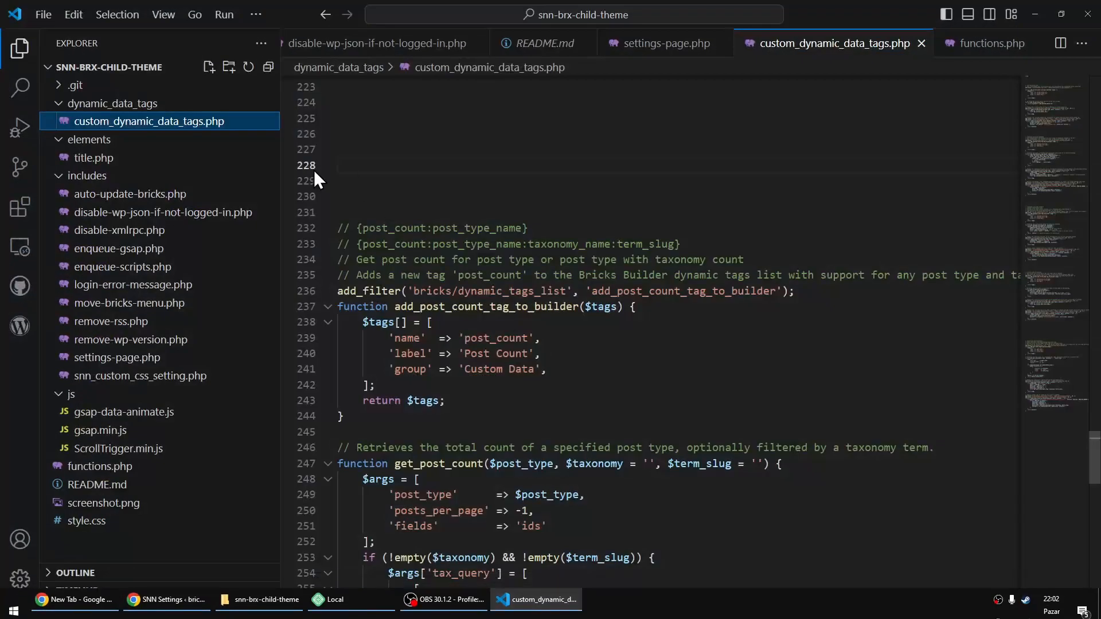
{"action": "scroll", "coordinate": [489, 299], "scroll_direction": "up", "scroll_amount": 10}
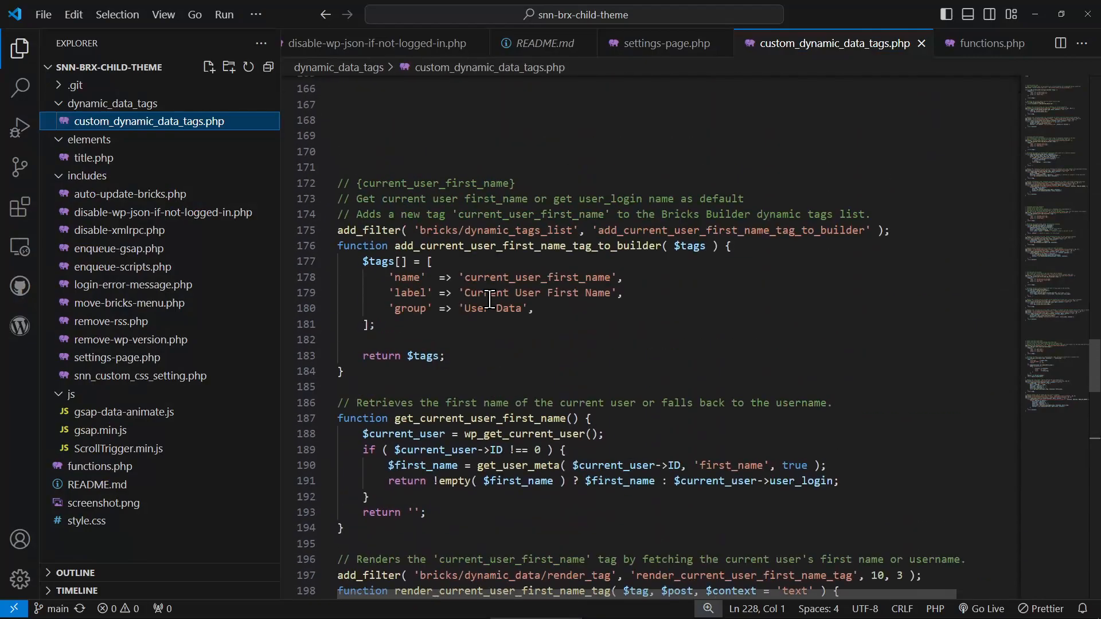
{"action": "left_click_drag", "start_coordinate": [1046, 284], "coordinate": [1052, 88]}
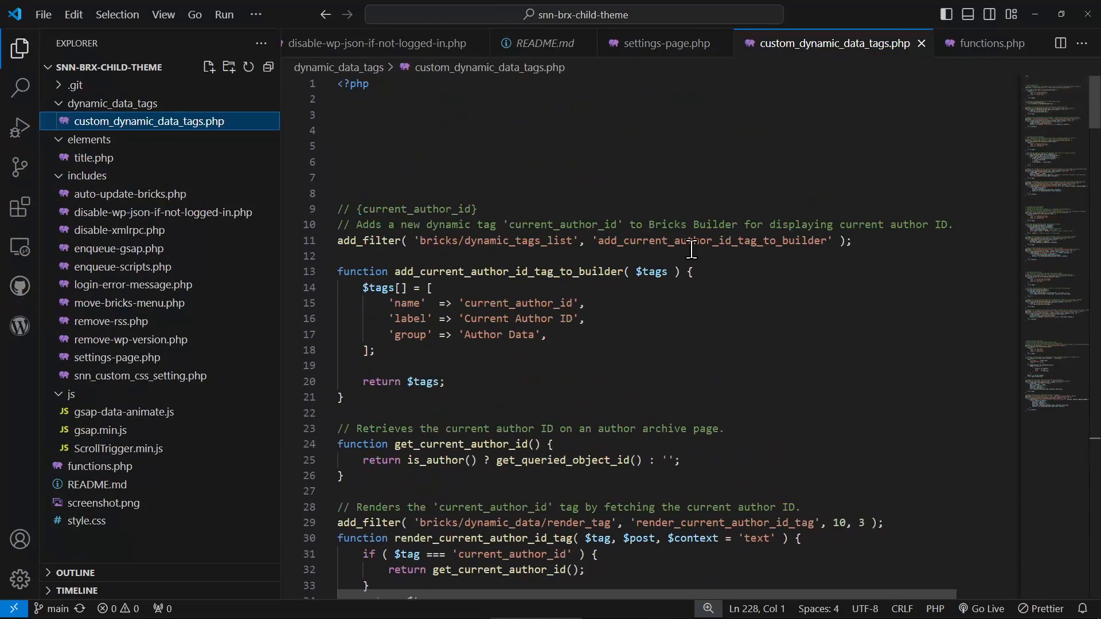
{"action": "left_click_drag", "start_coordinate": [357, 209], "coordinate": [501, 207]}
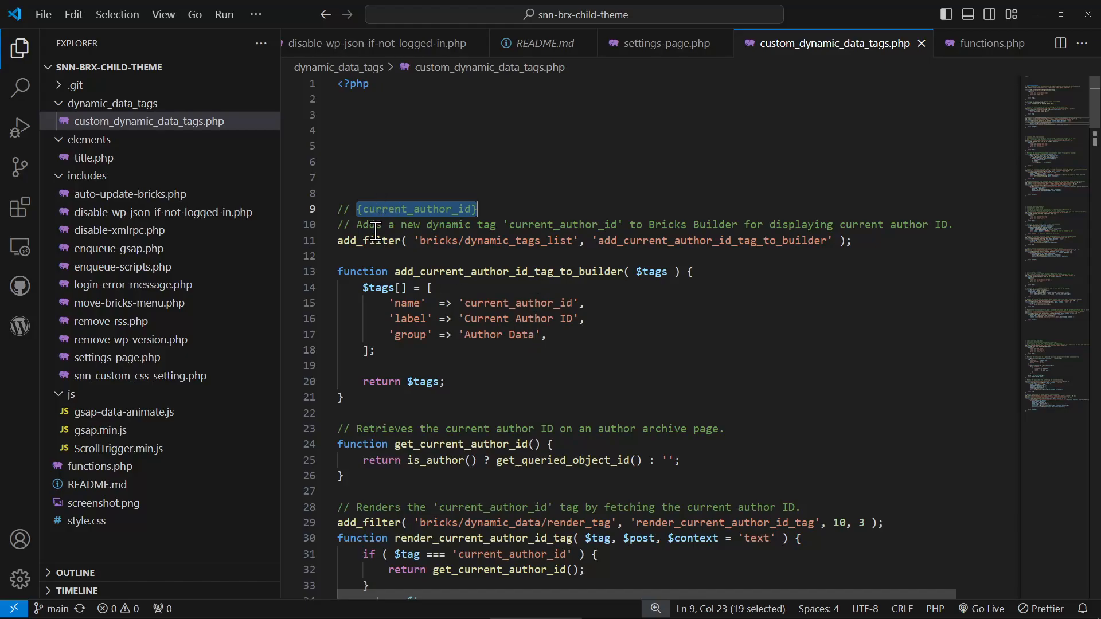
{"action": "left_click", "coordinate": [370, 209]}
- Change the line 54 comment in custom_dynamic_data_tags.php to {taxonomy_term_slug:category} and select the word category
{"action": "scroll", "coordinate": [414, 357], "scroll_direction": "down", "scroll_amount": 13}
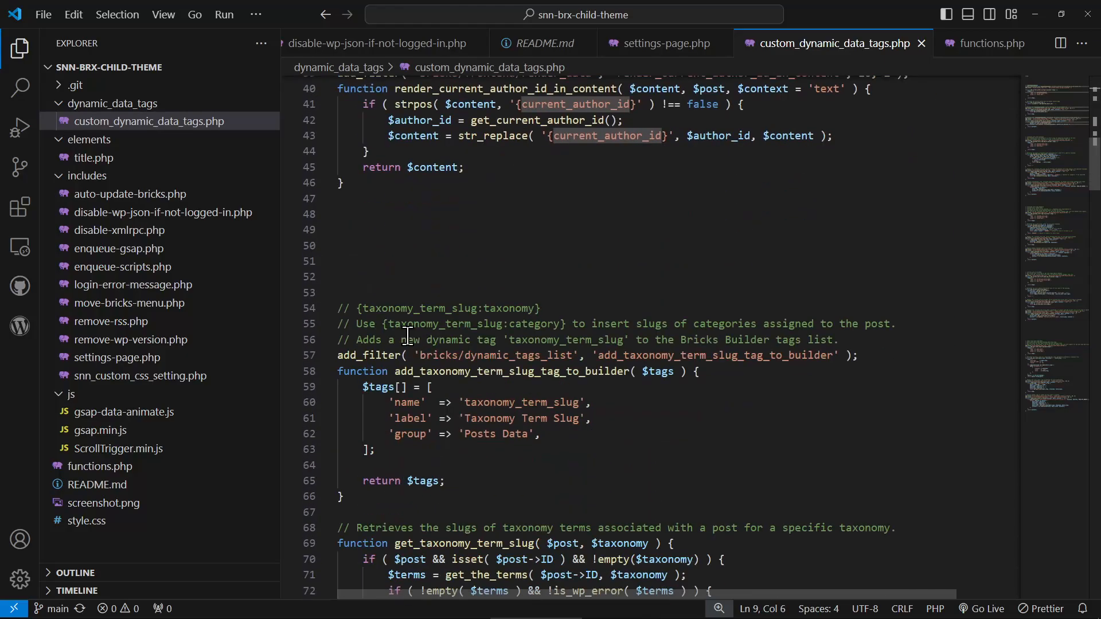
{"action": "mouse_move", "coordinate": [356, 309]}
{"action": "left_mouse_down"}
{"action": "mouse_move", "coordinate": [579, 310]}
{"action": "mouse_move", "coordinate": [356, 305]}
{"action": "left_mouse_up"}
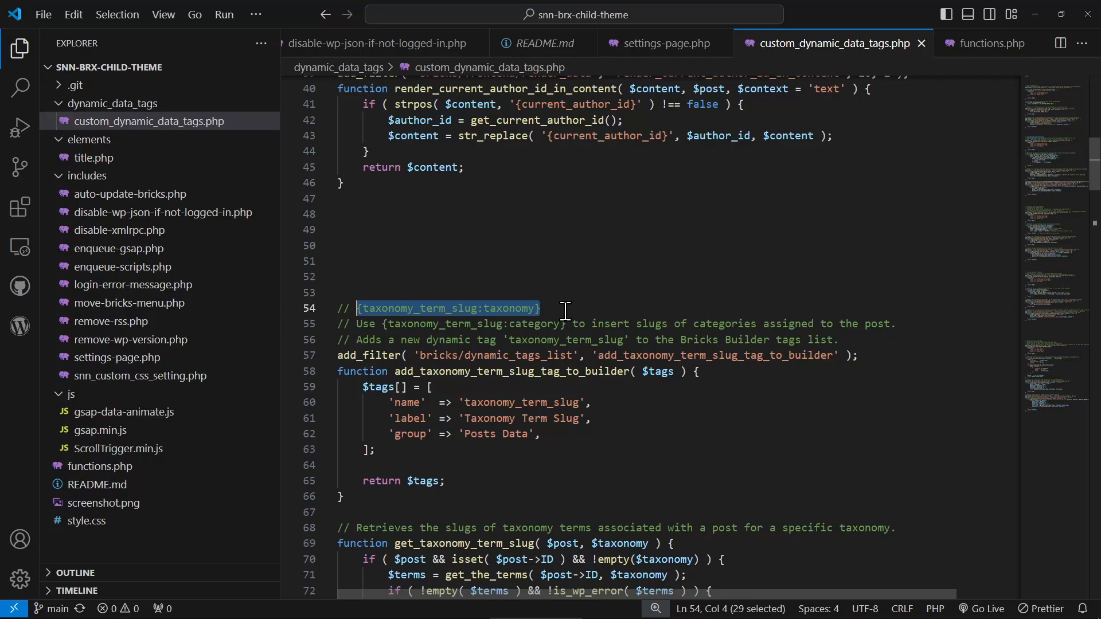
{"action": "double_click", "coordinate": [513, 312]}
{"action": "type", "text": "catego"}
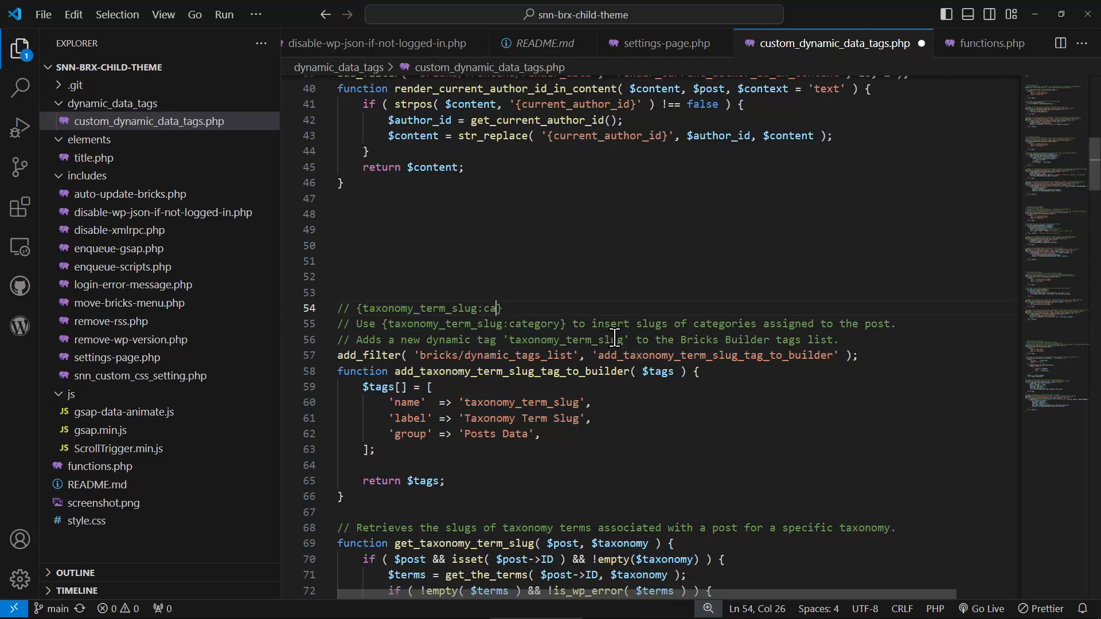
{"action": "type", "text": "ry"}
{"action": "double_click", "coordinate": [504, 308]}
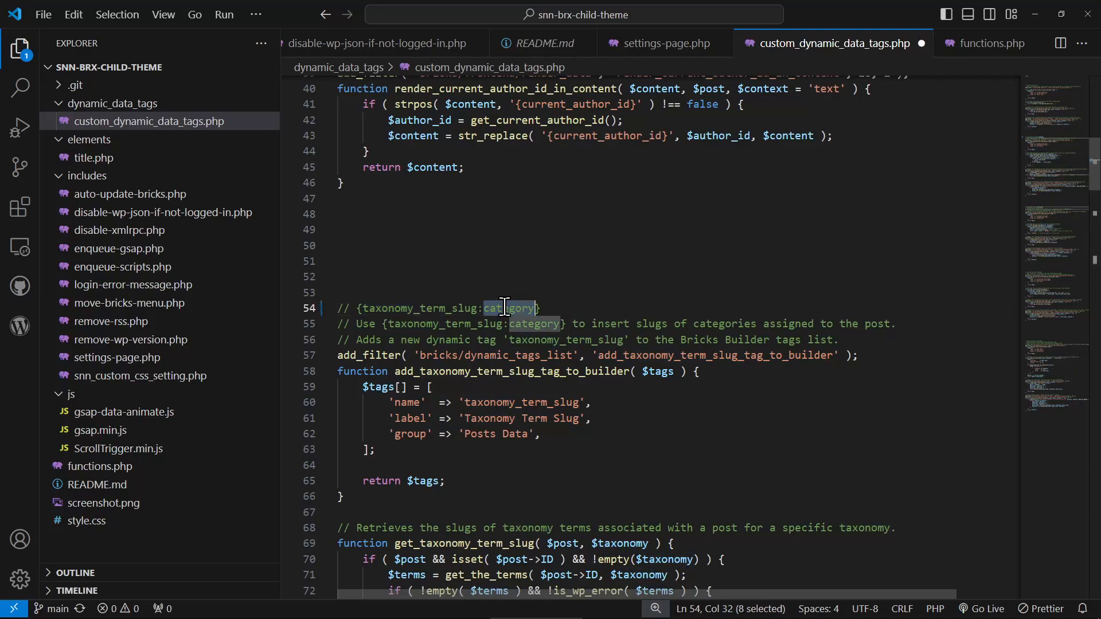
- Try custom-taxonomy in place of category in the line 54 tag comment and undo the edit
{"action": "type", "text": "custom-taxc"}
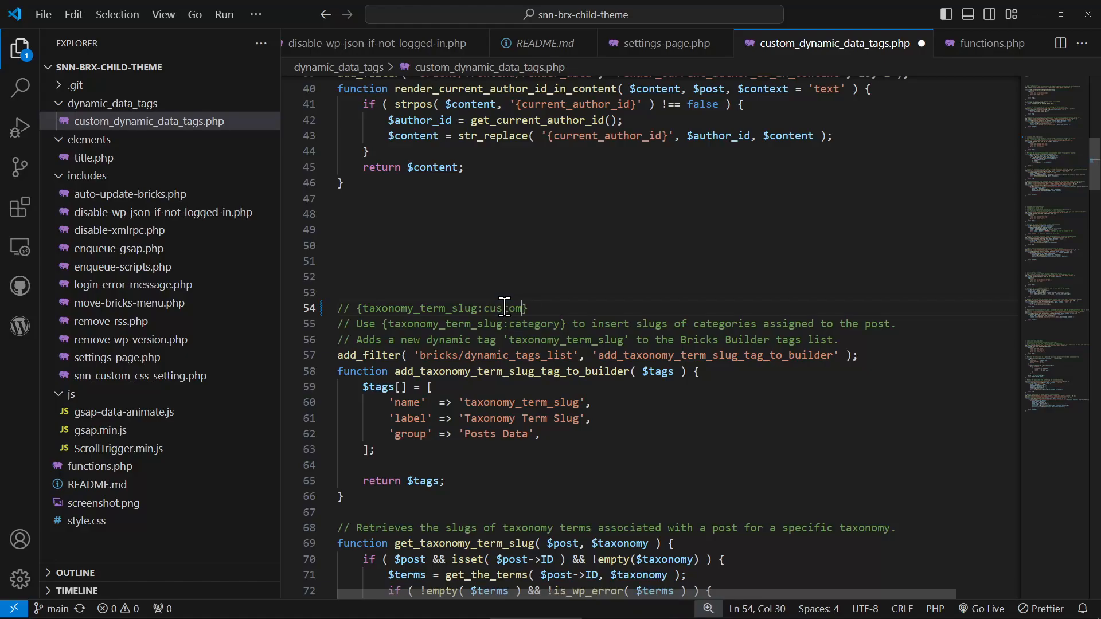
{"action": "key", "text": "BackSpace"}
{"action": "type", "text": "onomy"}
{"action": "double_click", "coordinate": [647, 327]}
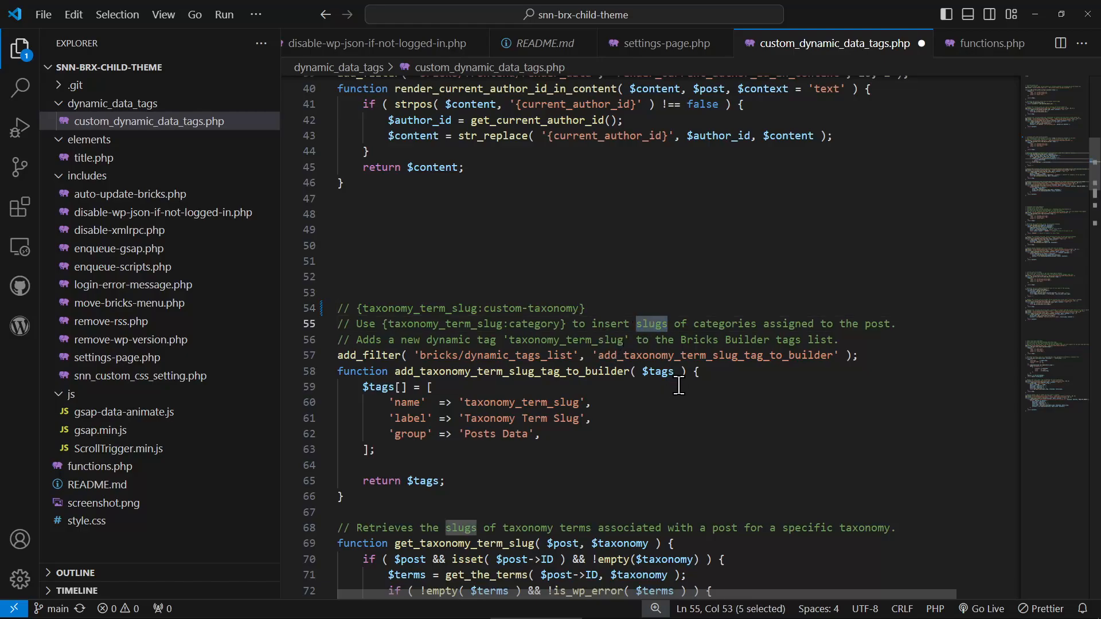
{"action": "key", "text": "ctrl+z"}
{"action": "key", "text": "ctrl+z"}
{"action": "key", "text": "ctrl+z"}
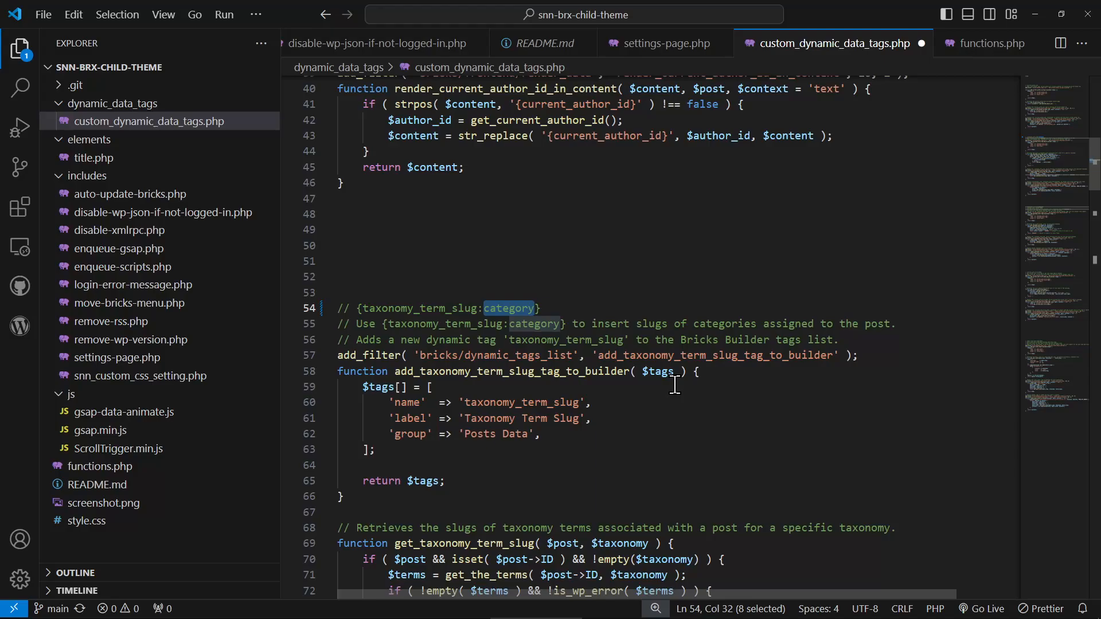
- Highlight the {taxonomy_term_slug:category} tag in the line 54 comment to point out its format
{"action": "triple_click", "coordinate": [420, 310]}
{"action": "left_click", "coordinate": [570, 309]}
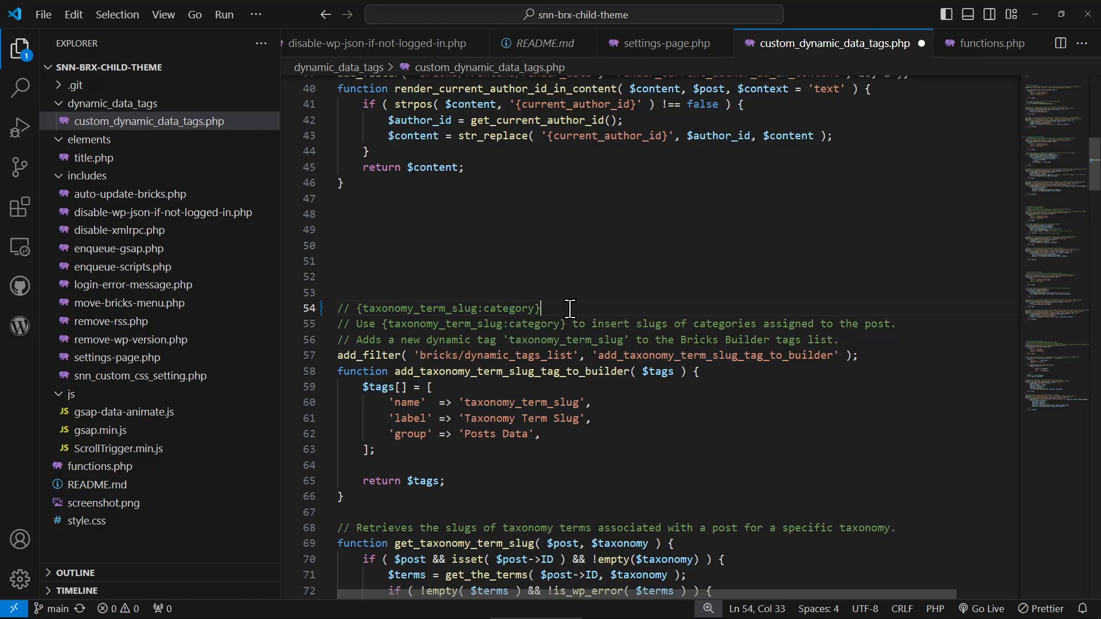
{"action": "triple_click", "coordinate": [539, 308]}
{"action": "left_click", "coordinate": [625, 308]}
- Review the {taxonomy_color_tag:category} tag on line 115 and compare it with the taxonomy_term_slug tag on line 54
{"action": "scroll", "coordinate": [613, 308], "scroll_direction": "down", "scroll_amount": 18}
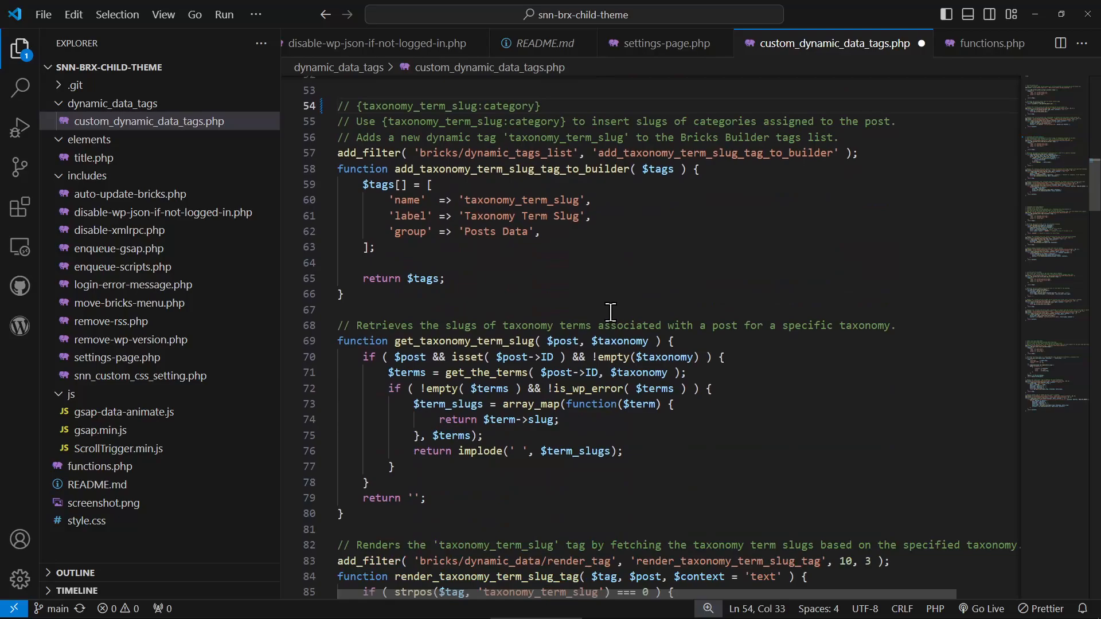
{"action": "scroll", "coordinate": [610, 310], "scroll_direction": "down", "scroll_amount": 2}
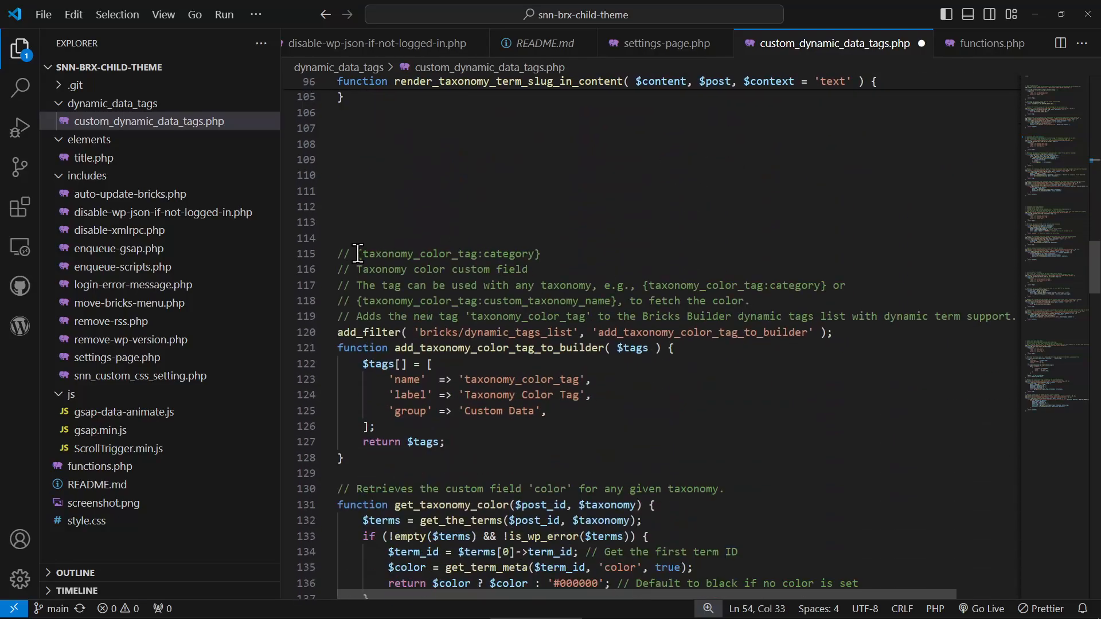
{"action": "left_click_drag", "start_coordinate": [359, 254], "coordinate": [542, 254]}
{"action": "left_click", "coordinate": [591, 249]}
{"action": "double_click", "coordinate": [516, 253]}
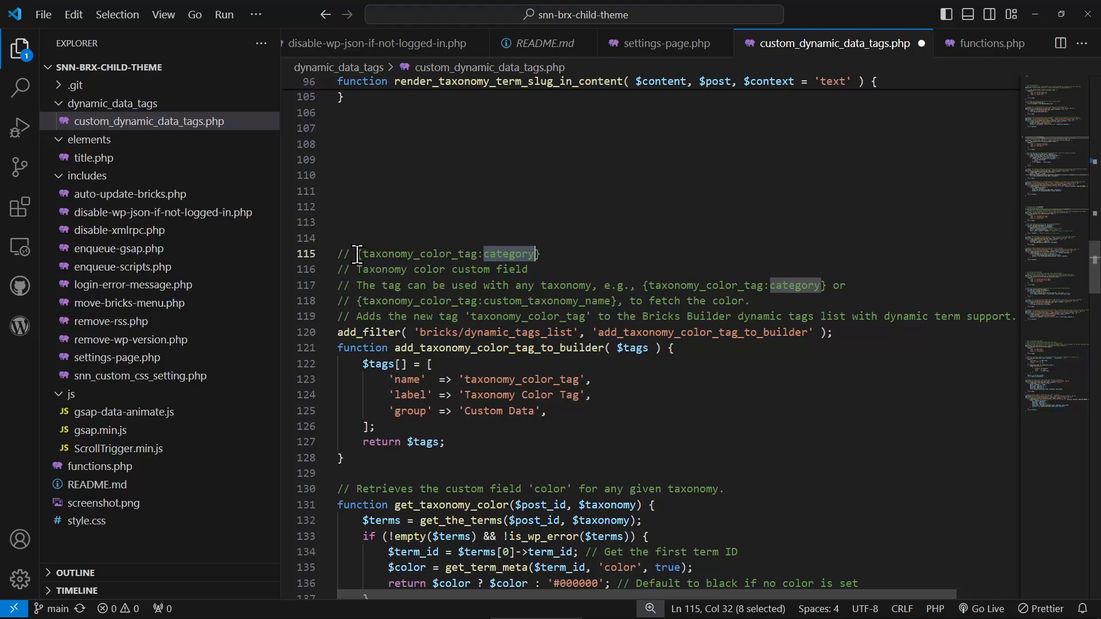
{"action": "left_click_drag", "start_coordinate": [357, 253], "coordinate": [569, 250]}
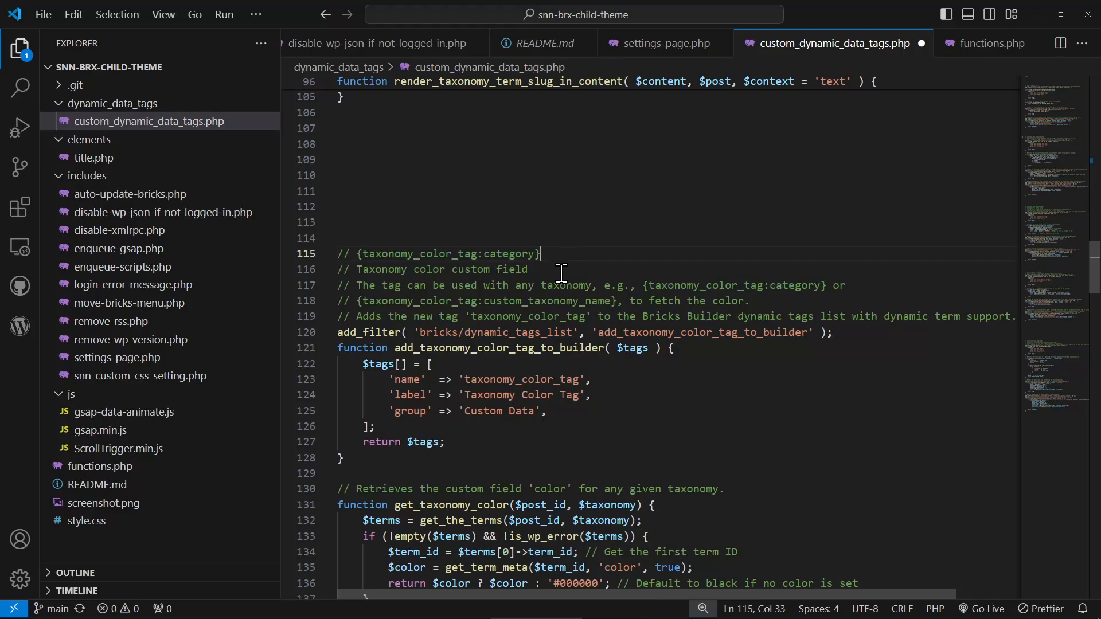
{"action": "double_click", "coordinate": [514, 254]}
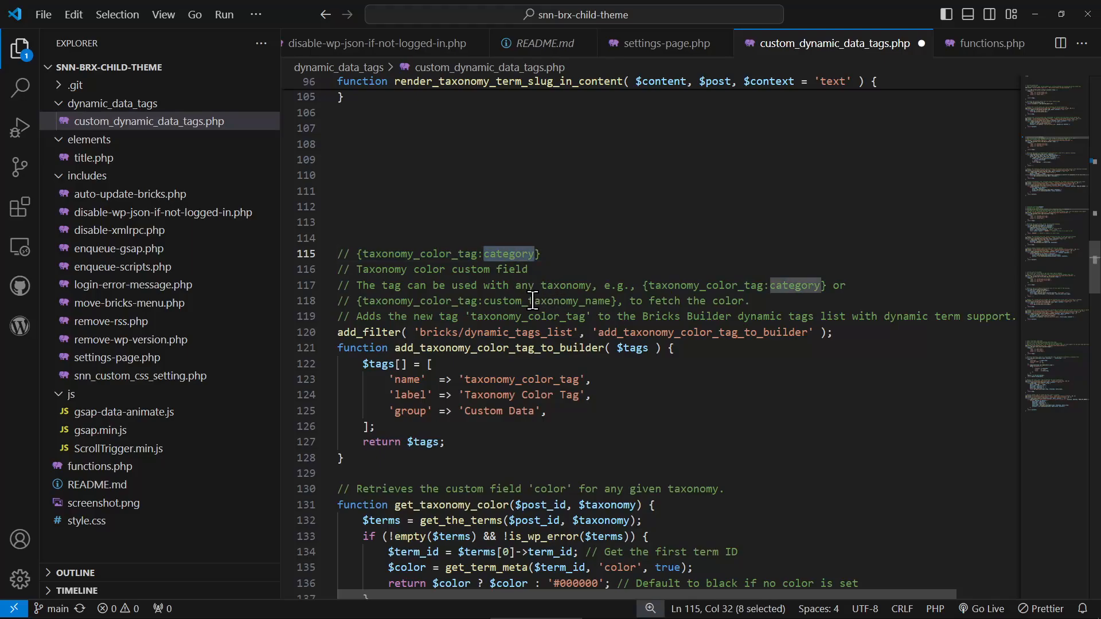
{"action": "scroll", "coordinate": [528, 293], "scroll_direction": "up", "scroll_amount": 17}
{"action": "scroll", "coordinate": [534, 288], "scroll_direction": "up", "scroll_amount": 3}
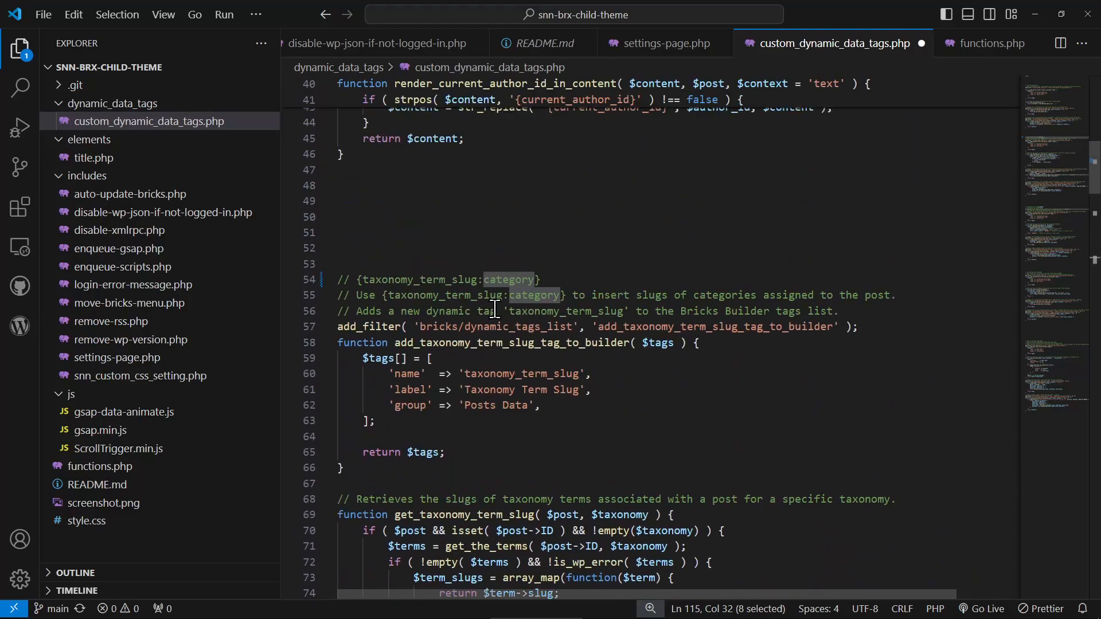
{"action": "scroll", "coordinate": [493, 304], "scroll_direction": "down", "scroll_amount": 20}
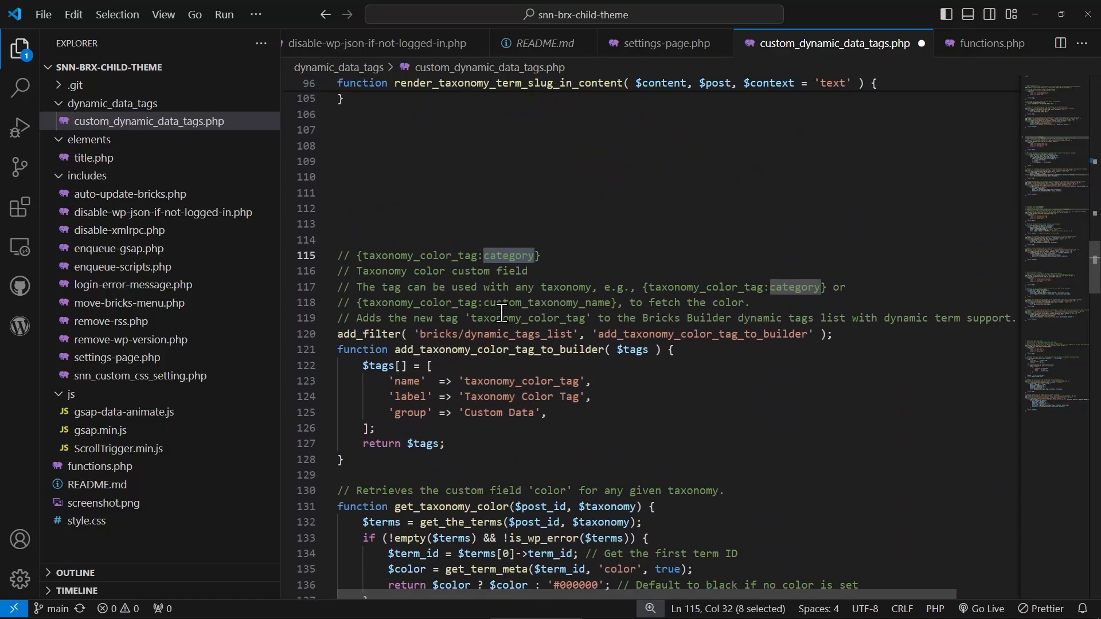
- Try custom and tag in place of category in the line 115 tag comment and undo the edits
{"action": "triple_click", "coordinate": [522, 261]}
{"action": "double_click", "coordinate": [522, 257]}
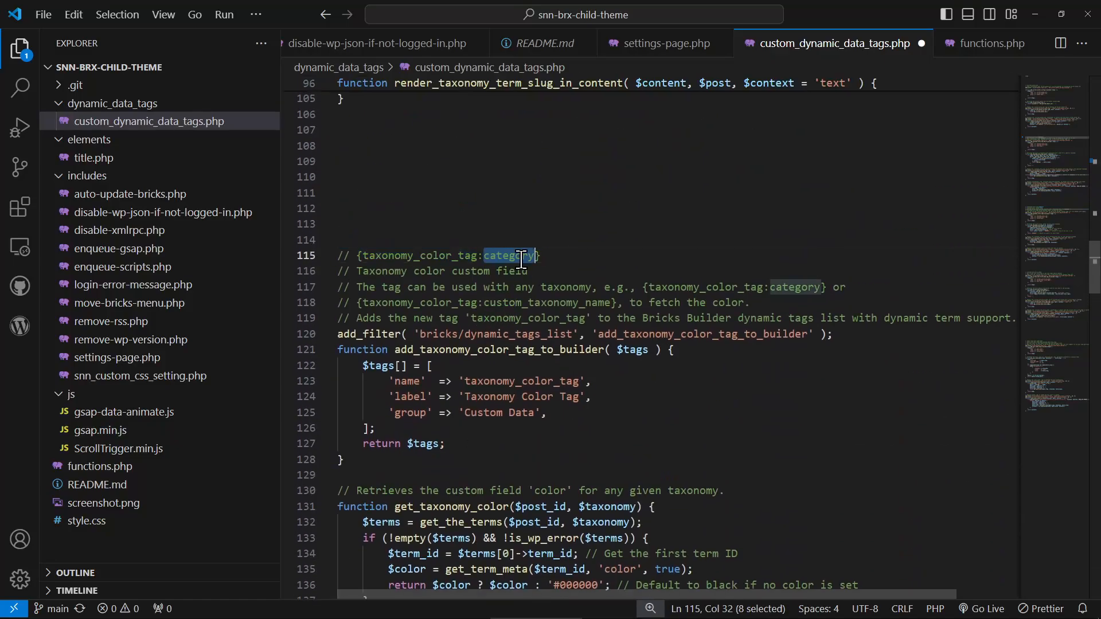
{"action": "type", "text": "tag:c"}
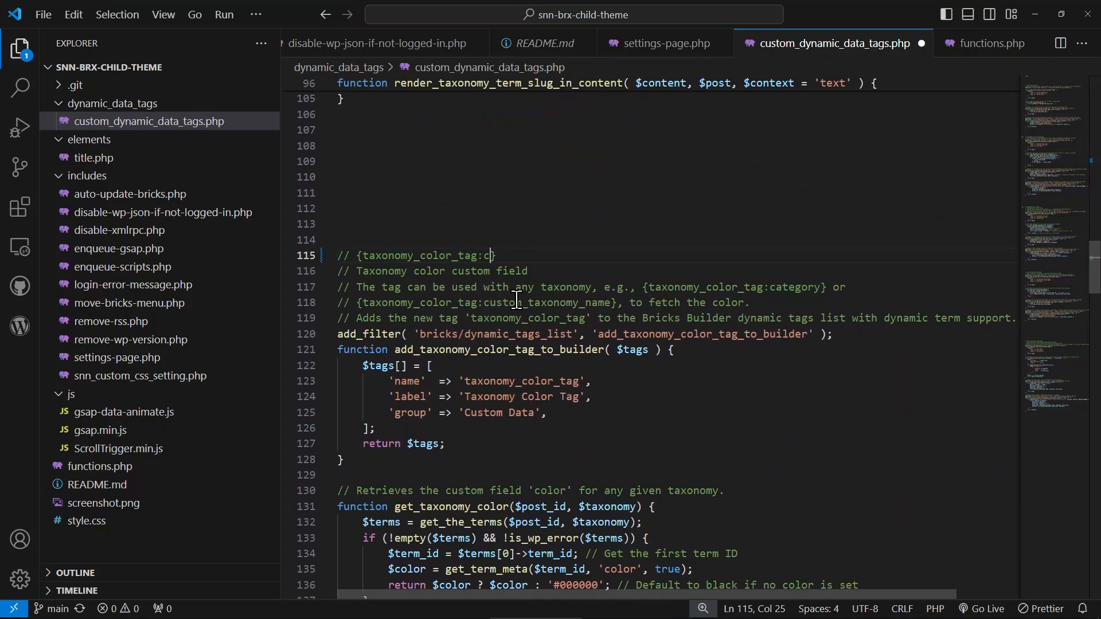
{"action": "type", "text": "ustomtaxname"}
{"action": "key", "text": "ctrl+BackSpace"}
{"action": "type", "text": "tag"}
{"action": "key", "text": "ctrl+z"}
- Review the {current_user_first_name} tag on line 172 and highlight where its name is used in the code
{"action": "scroll", "coordinate": [525, 342], "scroll_direction": "down", "scroll_amount": 10}
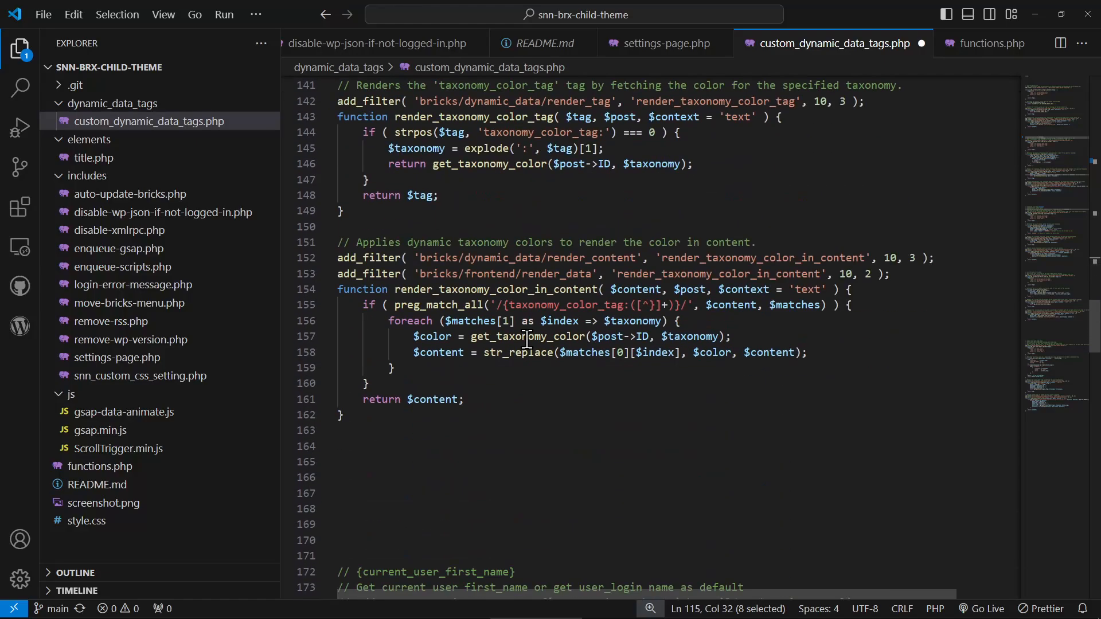
{"action": "scroll", "coordinate": [527, 339], "scroll_direction": "down", "scroll_amount": 2}
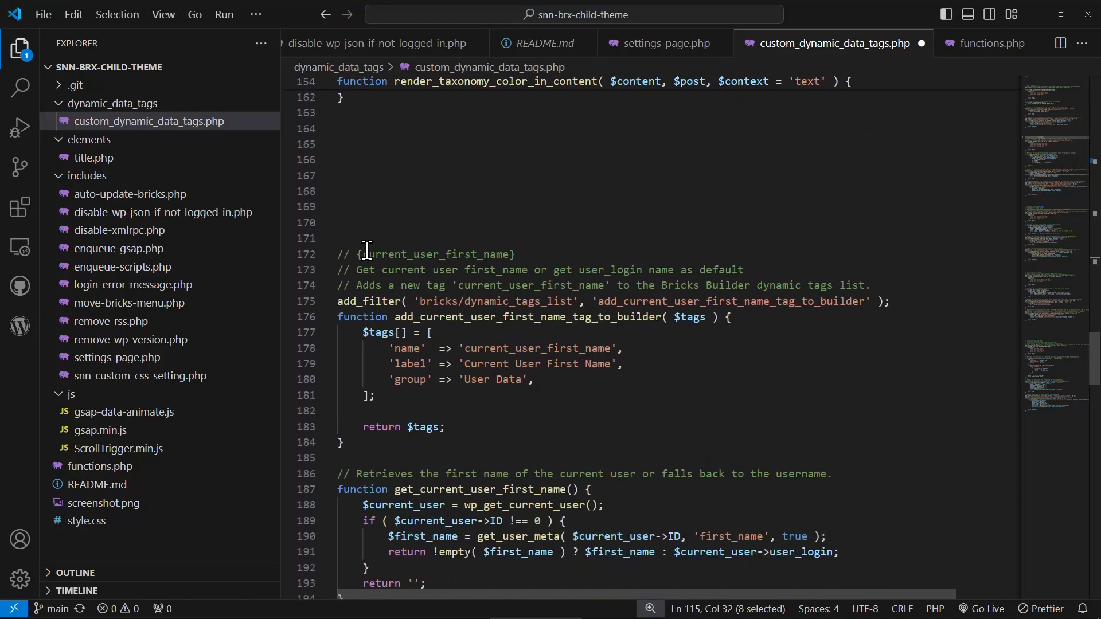
{"action": "left_click_drag", "start_coordinate": [358, 255], "coordinate": [518, 255]}
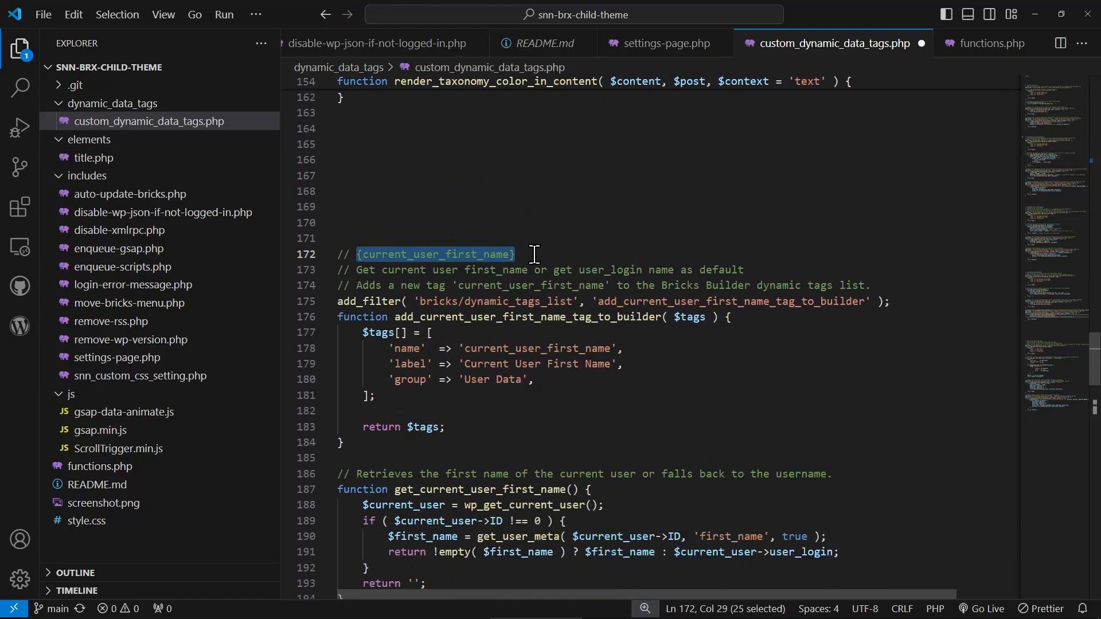
{"action": "scroll", "coordinate": [525, 304], "scroll_direction": "down", "scroll_amount": 1}
{"action": "scroll", "coordinate": [524, 304], "scroll_direction": "down", "scroll_amount": 1}
{"action": "double_click", "coordinate": [479, 195]}
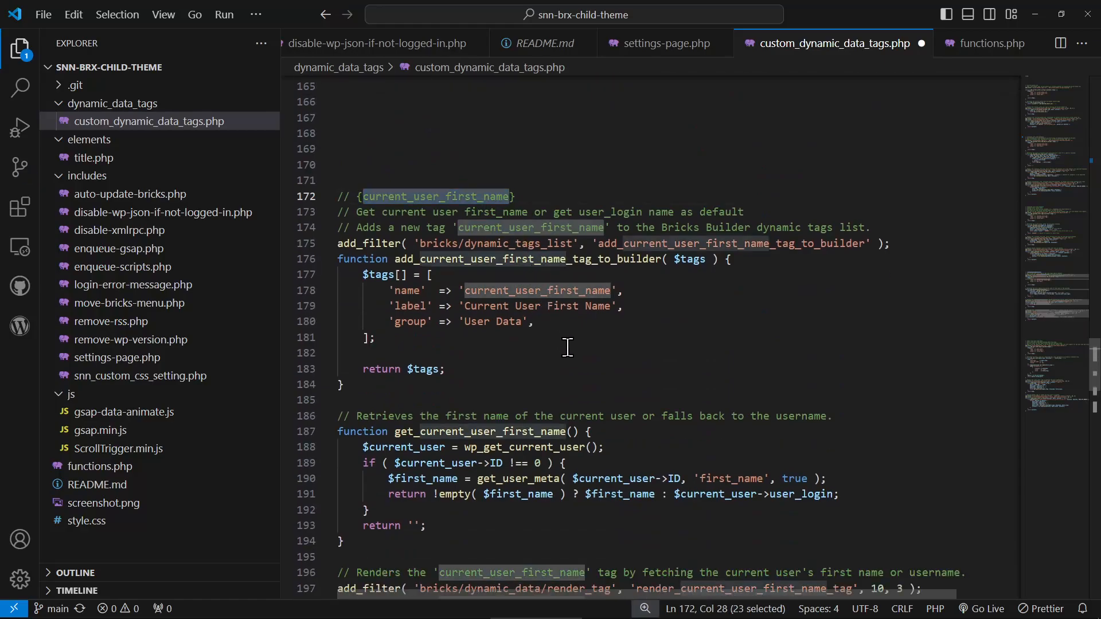
- Examine the {post_count:post_type_name} tag on line 232 by highlighting its text
{"action": "scroll", "coordinate": [559, 347], "scroll_direction": "down", "scroll_amount": 15}
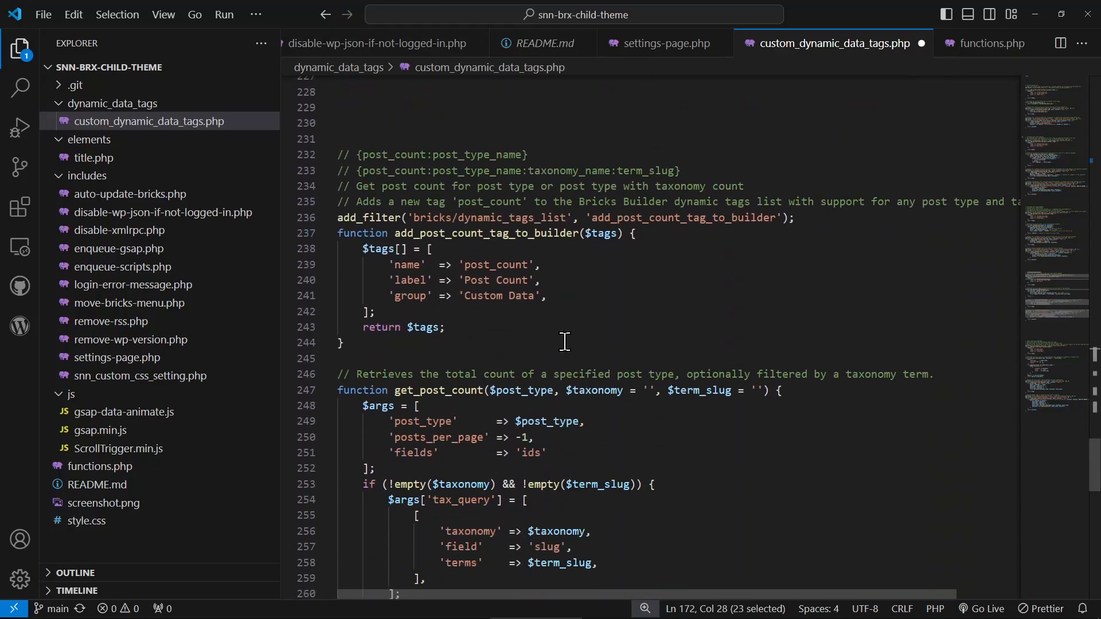
{"action": "left_click", "coordinate": [357, 155]}
{"action": "left_click", "coordinate": [568, 150]}
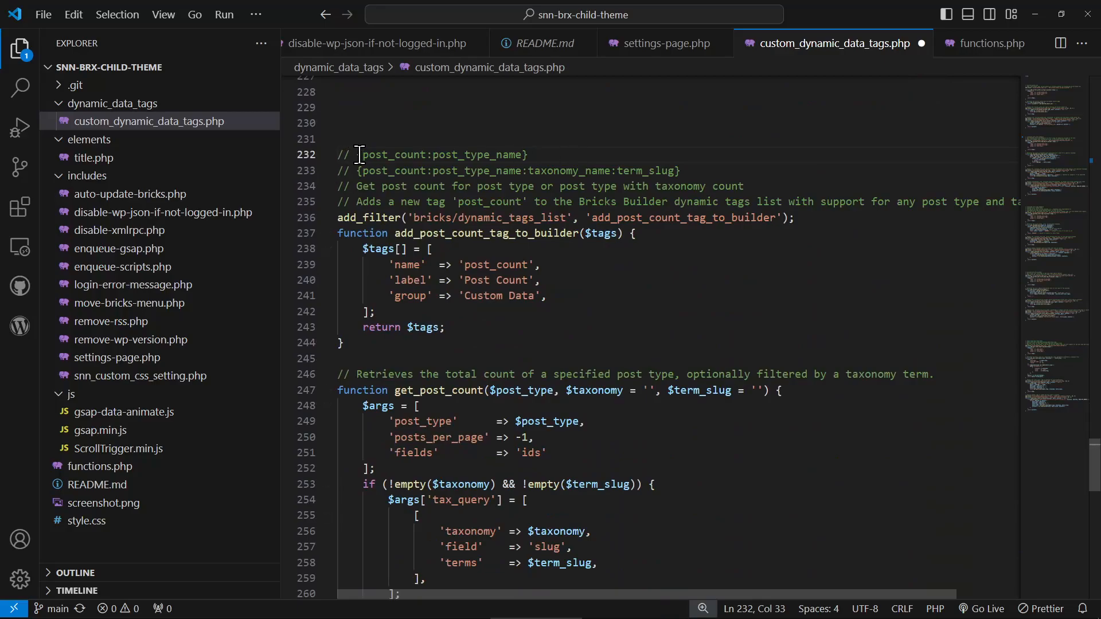
{"action": "left_click_drag", "start_coordinate": [356, 155], "coordinate": [559, 152]}
{"action": "left_click", "coordinate": [546, 156]}
{"action": "left_click", "coordinate": [406, 155]}
{"action": "left_click_drag", "start_coordinate": [406, 154], "coordinate": [494, 154]}
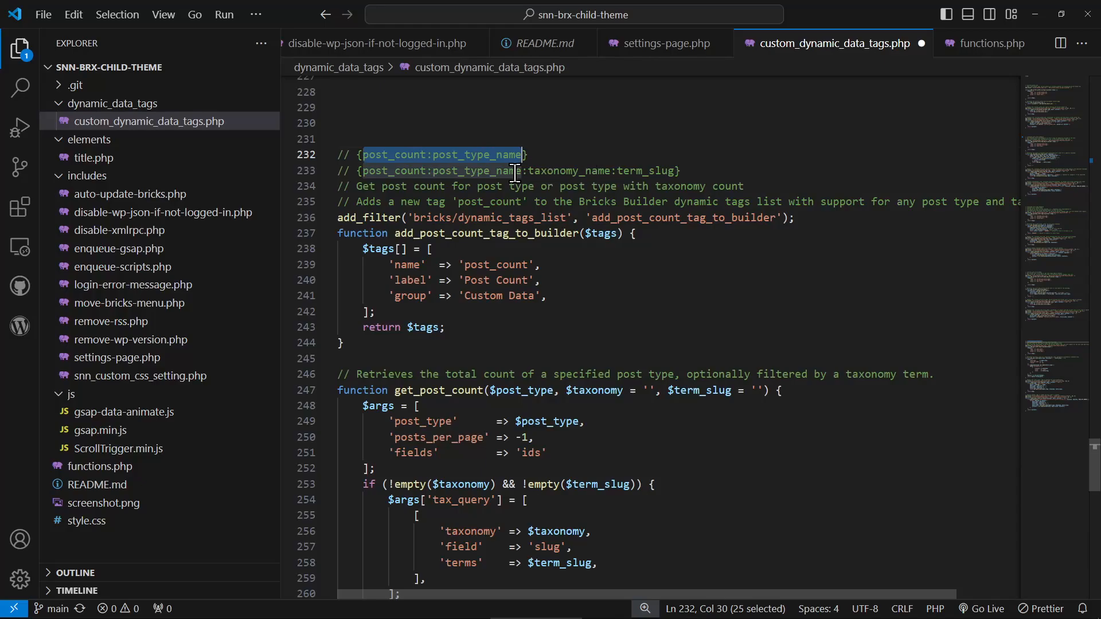
- Examine the post_type_name, taxonomy_name and term_slug parts of the extended post_count tag on line 233
{"action": "double_click", "coordinate": [492, 171]}
{"action": "left_click_drag", "start_coordinate": [492, 171], "coordinate": [638, 179]}
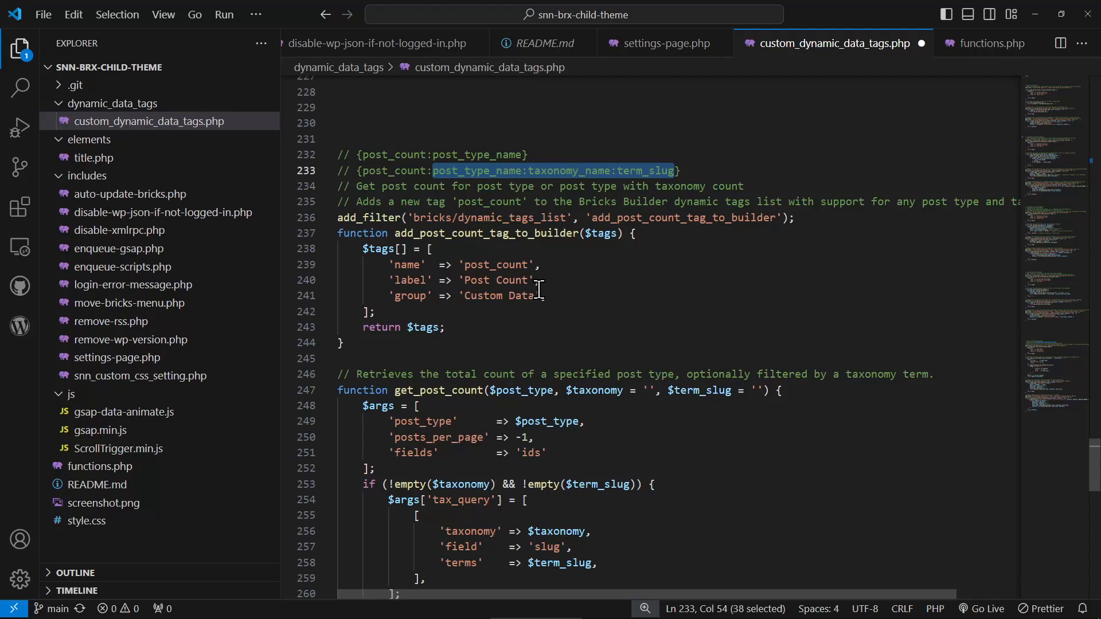
{"action": "double_click", "coordinate": [636, 171]}
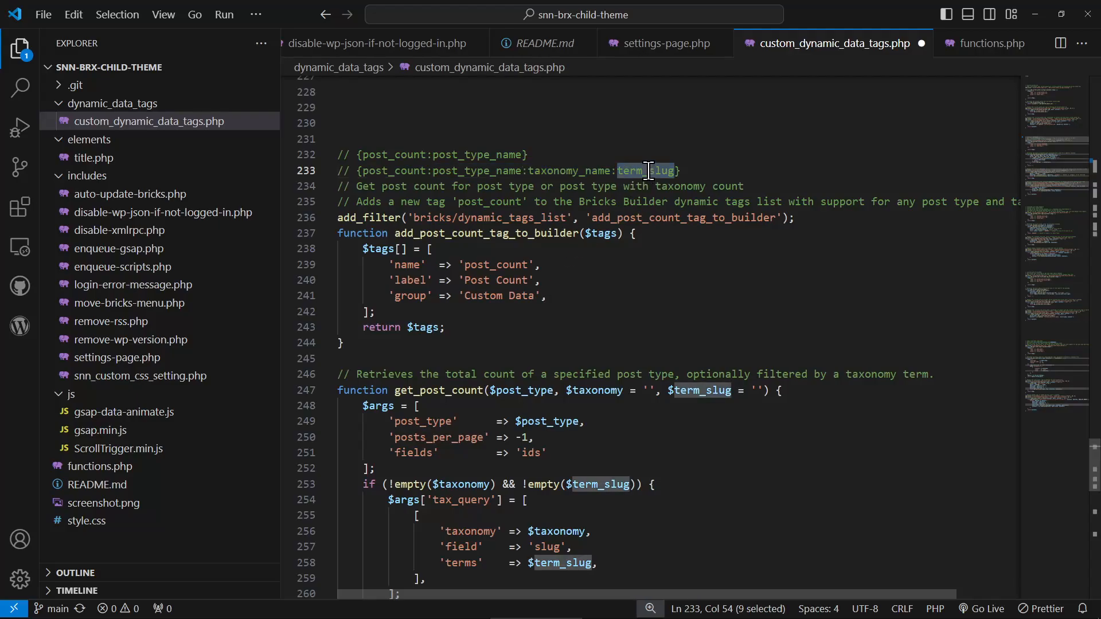
{"action": "left_click_drag", "start_coordinate": [649, 171], "coordinate": [420, 176]}
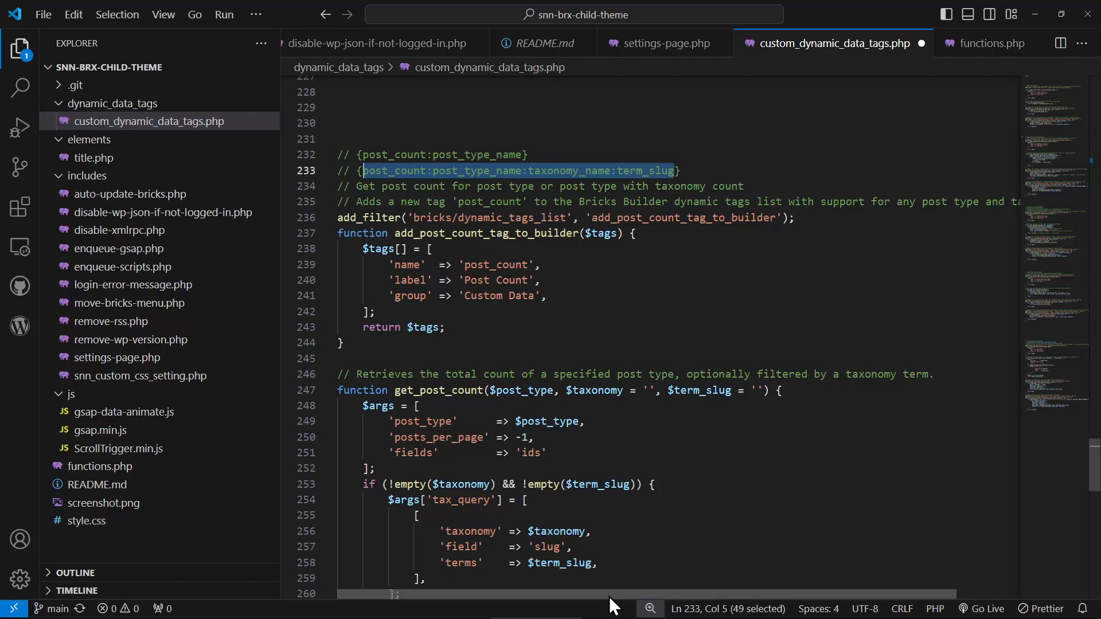
{"action": "left_click_drag", "start_coordinate": [614, 594], "coordinate": [577, 586]}
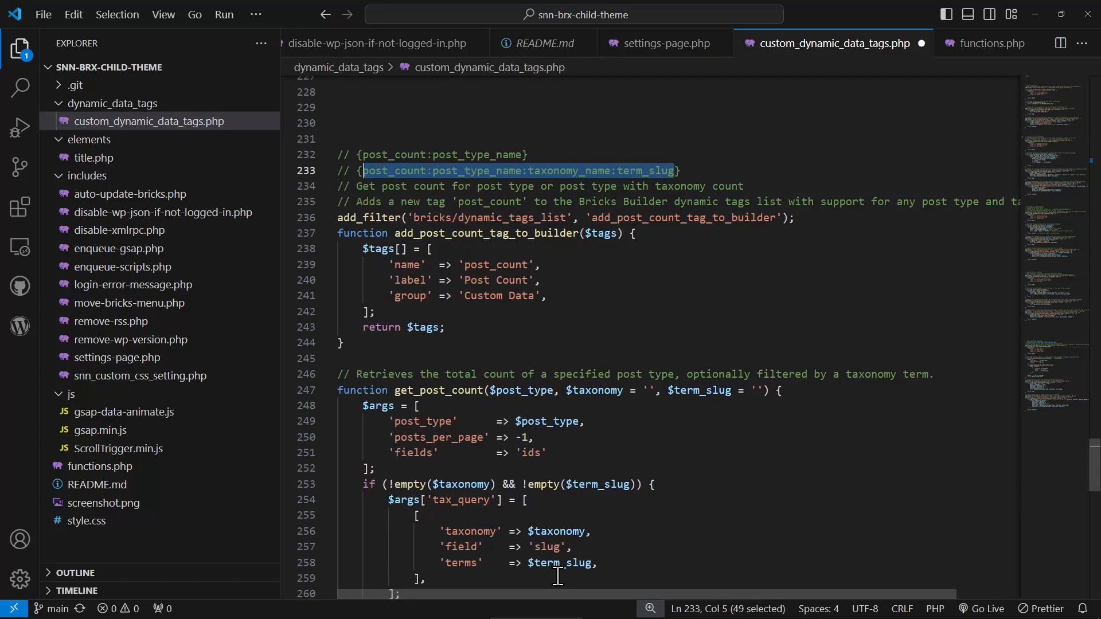
{"action": "left_click", "coordinate": [606, 315]}
{"action": "double_click", "coordinate": [544, 171]}
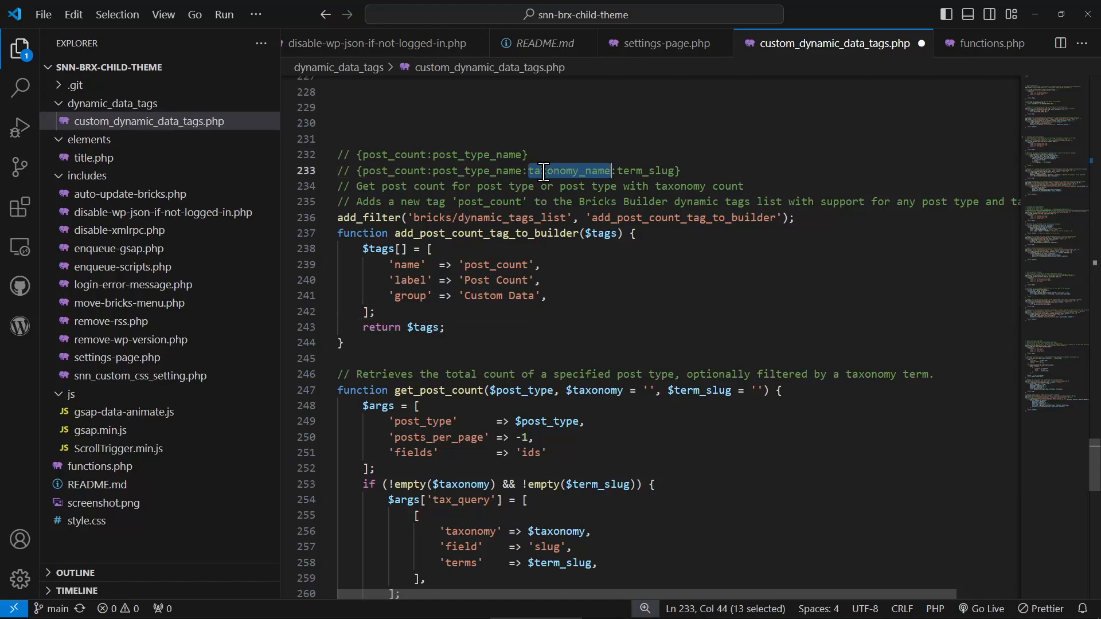
{"action": "left_click_drag", "start_coordinate": [544, 171], "coordinate": [395, 173]}
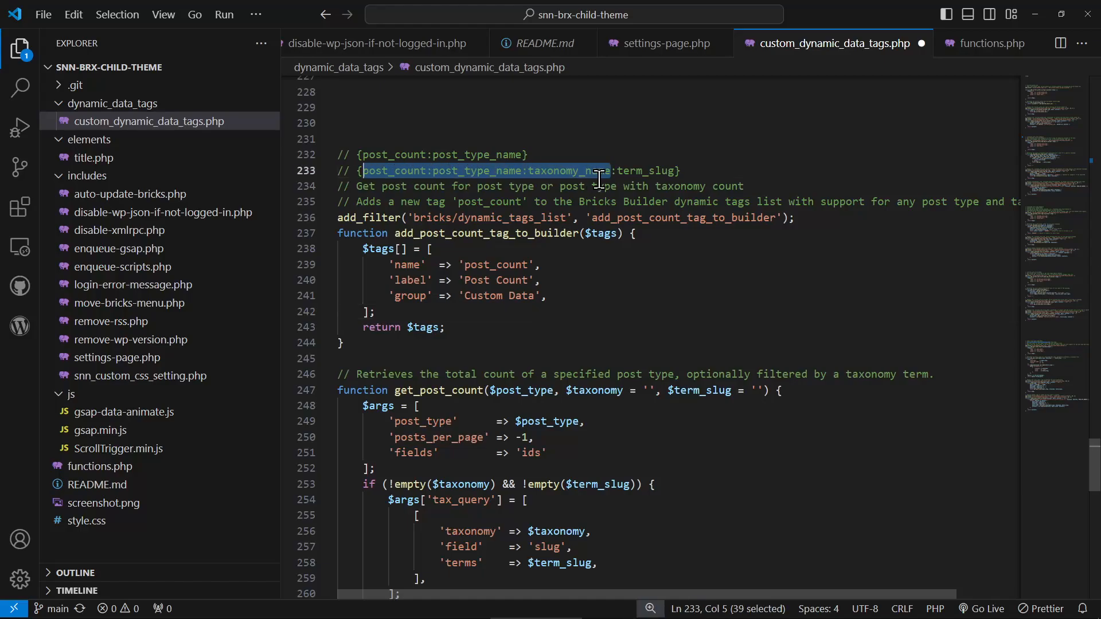
{"action": "left_click", "coordinate": [631, 170]}
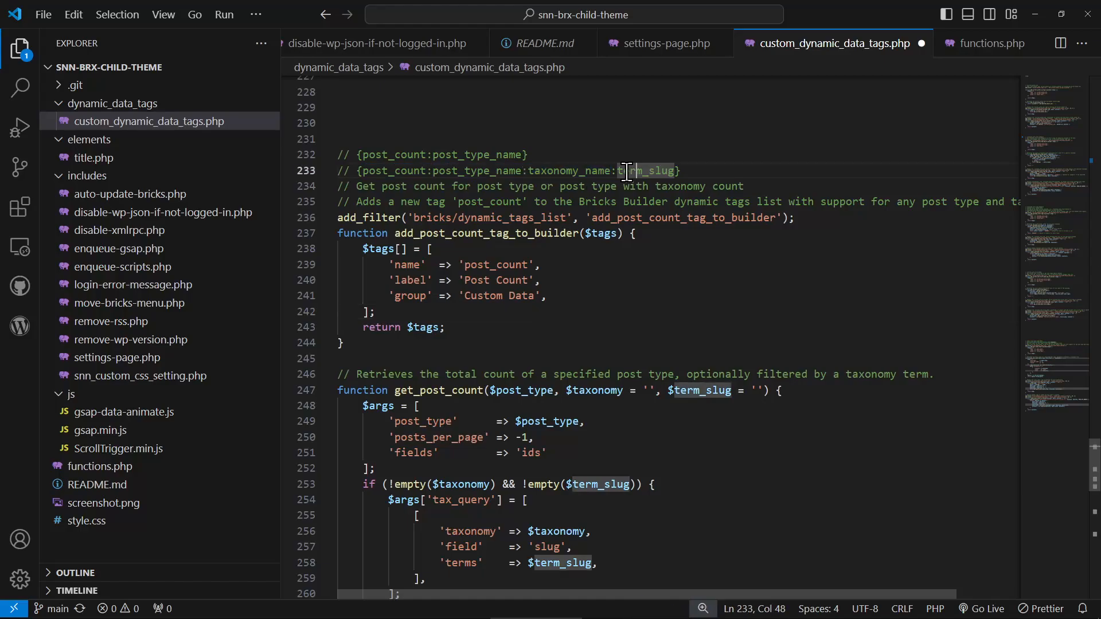
{"action": "double_click", "coordinate": [632, 169]}
{"action": "left_click_drag", "start_coordinate": [633, 170], "coordinate": [530, 171]}
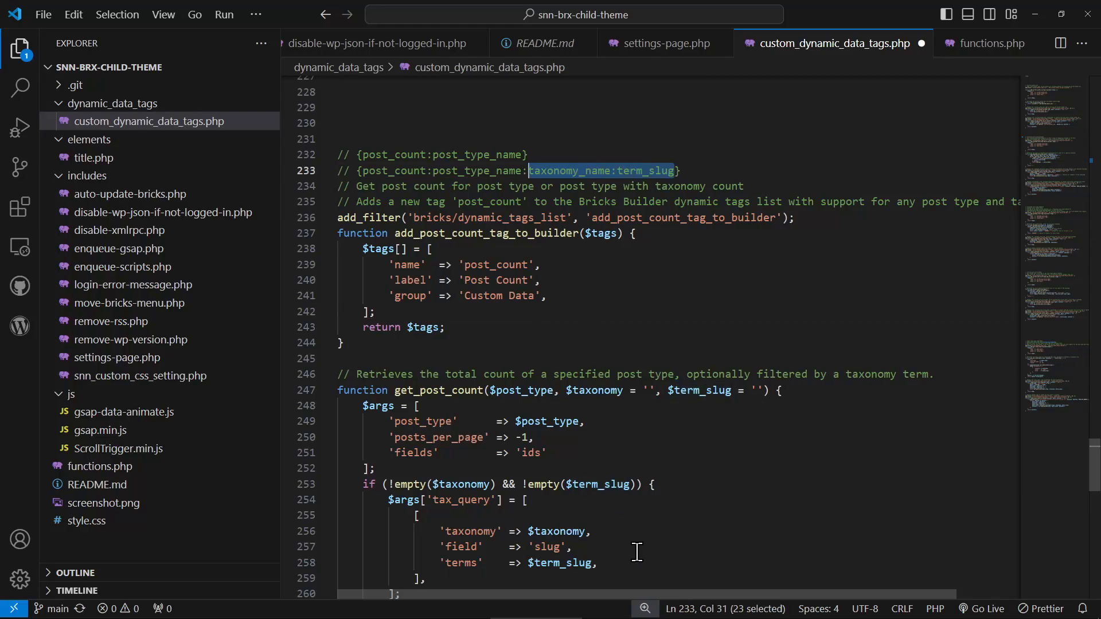
{"action": "left_click_drag", "start_coordinate": [664, 595], "coordinate": [611, 592]}
{"action": "left_click", "coordinate": [428, 170]}
- Look over the remaining post_count code to the end of the file and return to line 1
{"action": "scroll", "coordinate": [620, 476], "scroll_direction": "down", "scroll_amount": 14}
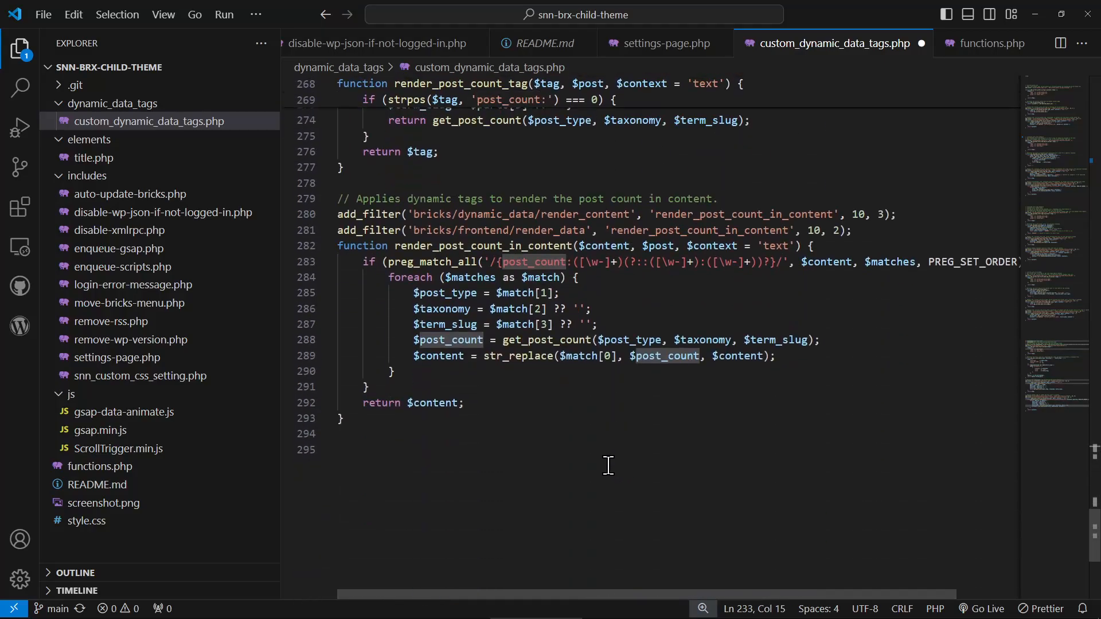
{"action": "scroll", "coordinate": [607, 463], "scroll_direction": "up", "scroll_amount": 15}
{"action": "scroll", "coordinate": [472, 297], "scroll_direction": "up", "scroll_amount": 1}
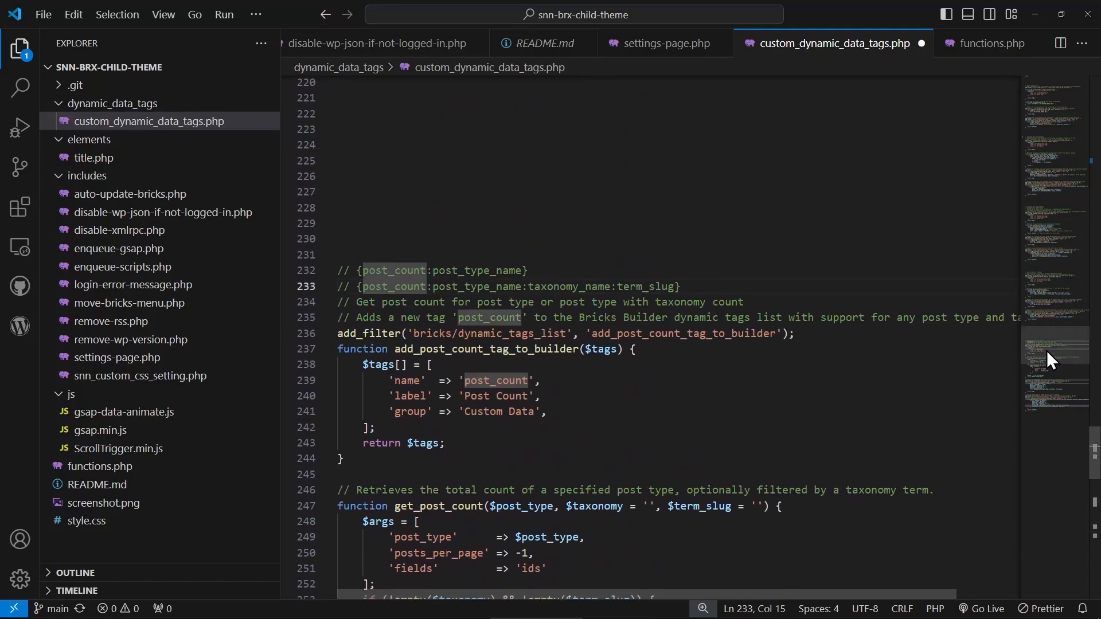
{"action": "left_click_drag", "start_coordinate": [1047, 350], "coordinate": [1058, 93]}
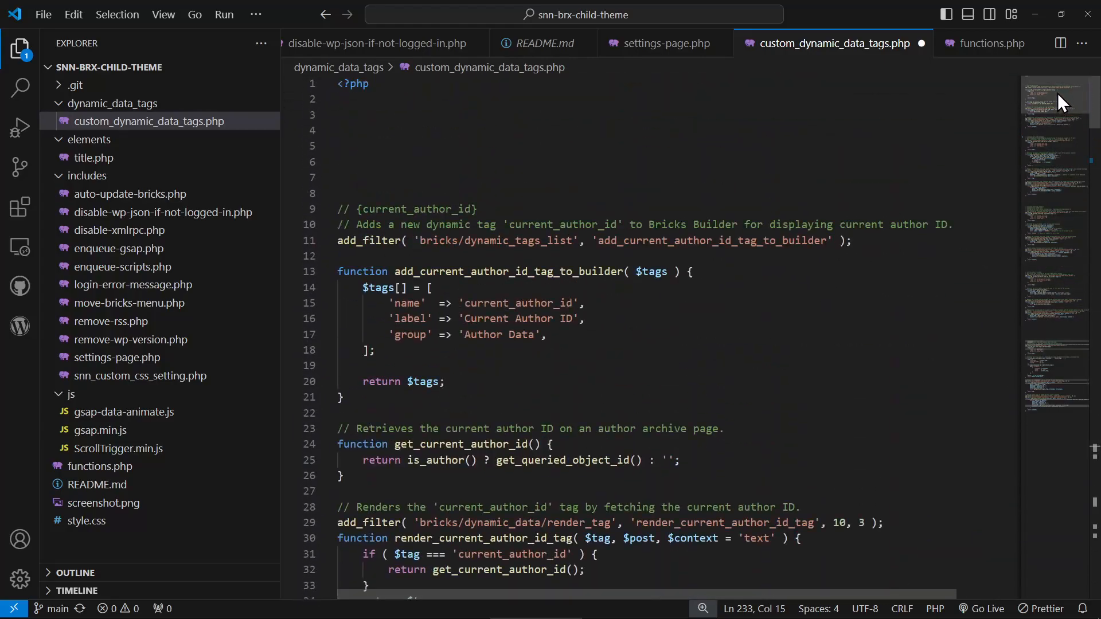
- Switch to the browser and review the SNN Settings page through to the Custom CSS for Block Editor field
{"action": "left_click", "coordinate": [1037, 12]}
{"action": "scroll", "coordinate": [222, 367], "scroll_direction": "up", "scroll_amount": 4}
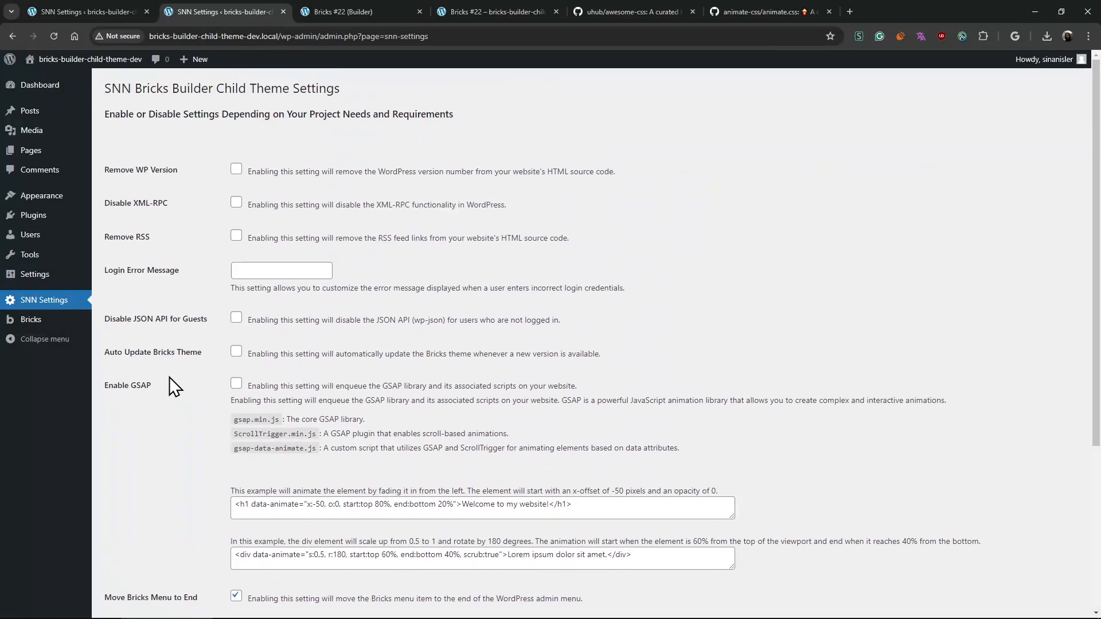
{"action": "scroll", "coordinate": [153, 407], "scroll_direction": "down", "scroll_amount": 4}
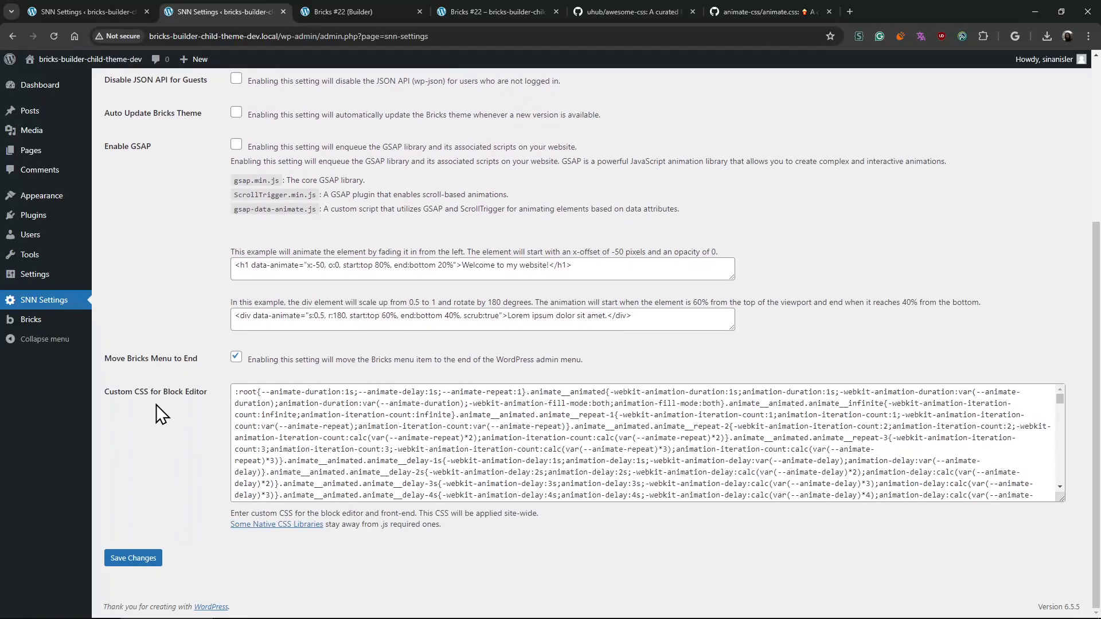
- Replace the awesome-css page with the theme author's GitHub profile and open the snn-brx-child-theme repository
{"action": "left_click", "coordinate": [651, 9]}
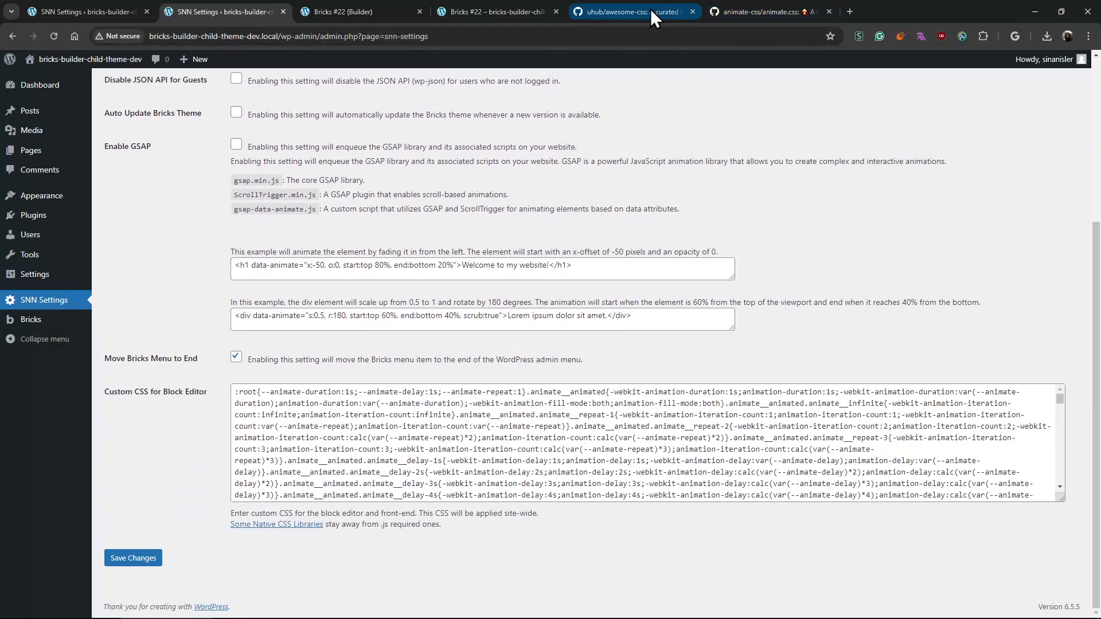
{"action": "left_click", "coordinate": [421, 41]}
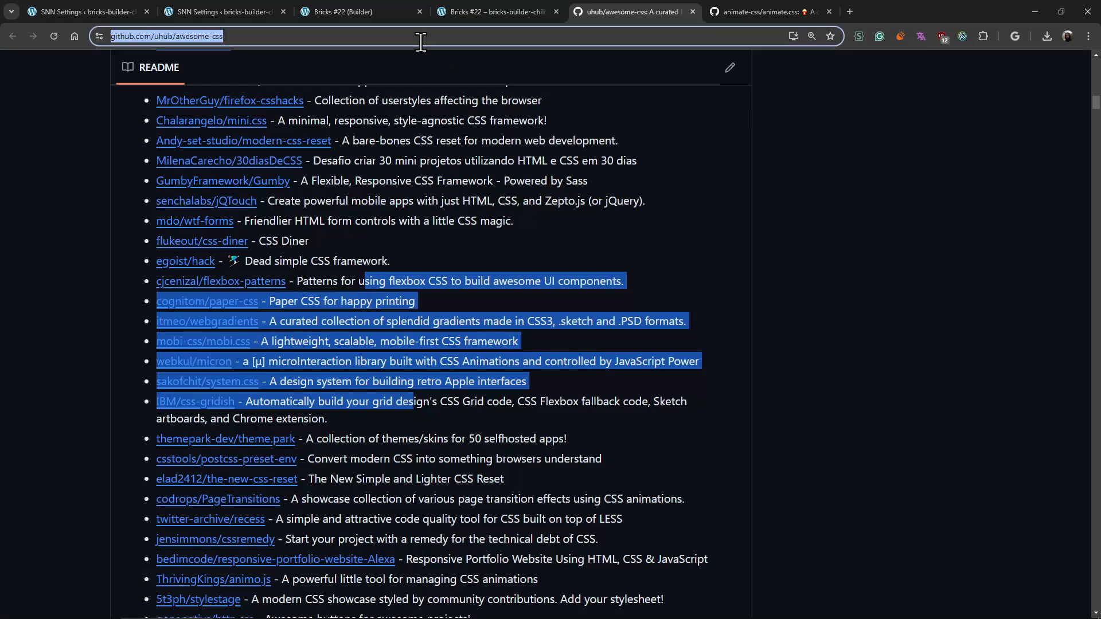
{"action": "type", "text": "git"}
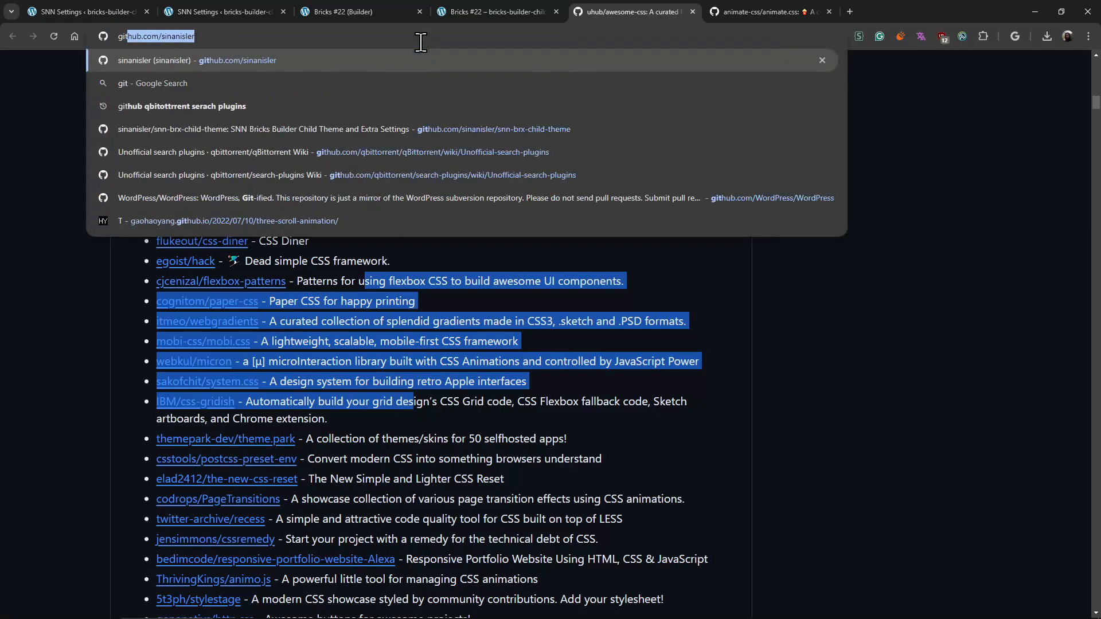
{"action": "key", "text": "Return"}
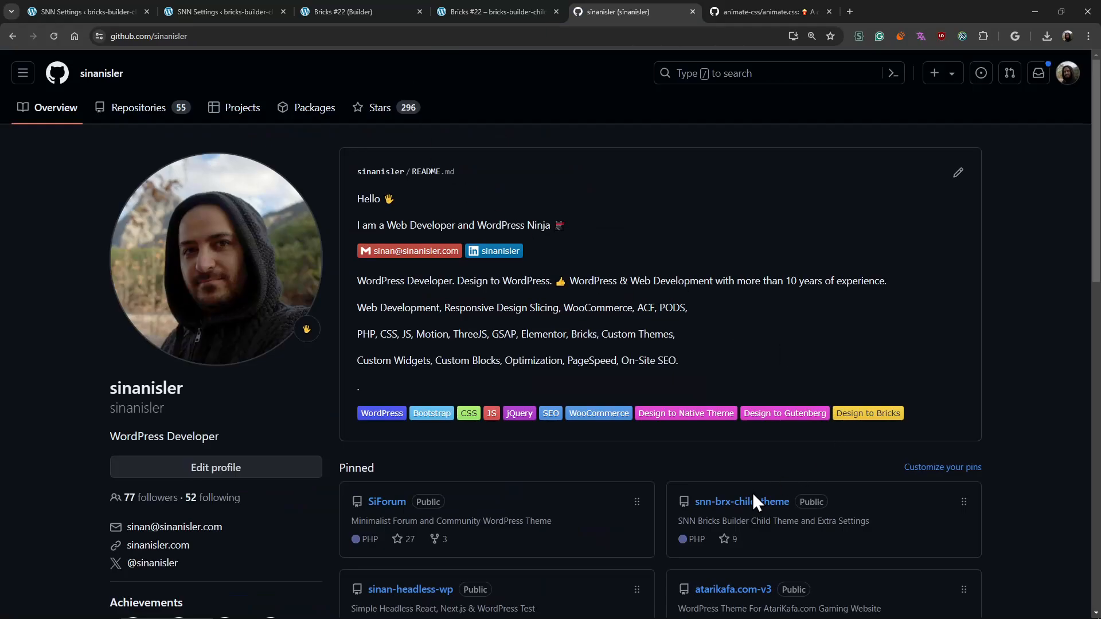
{"action": "left_click", "coordinate": [753, 496]}
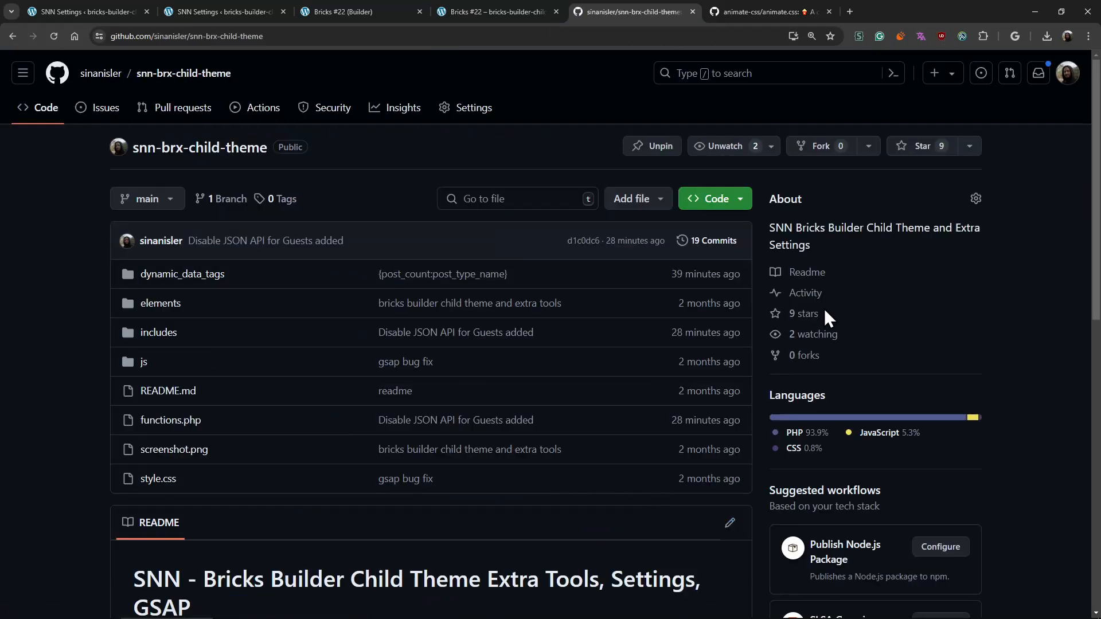
- Look over the snn-brx-child-theme repository's file list, code download options and README
{"action": "scroll", "coordinate": [761, 319], "scroll_direction": "down", "scroll_amount": 3}
{"action": "scroll", "coordinate": [765, 275], "scroll_direction": "up", "scroll_amount": 3}
{"action": "left_click", "coordinate": [740, 199]}
{"action": "left_click", "coordinate": [528, 474]}
{"action": "scroll", "coordinate": [914, 247], "scroll_direction": "down", "scroll_amount": 5}
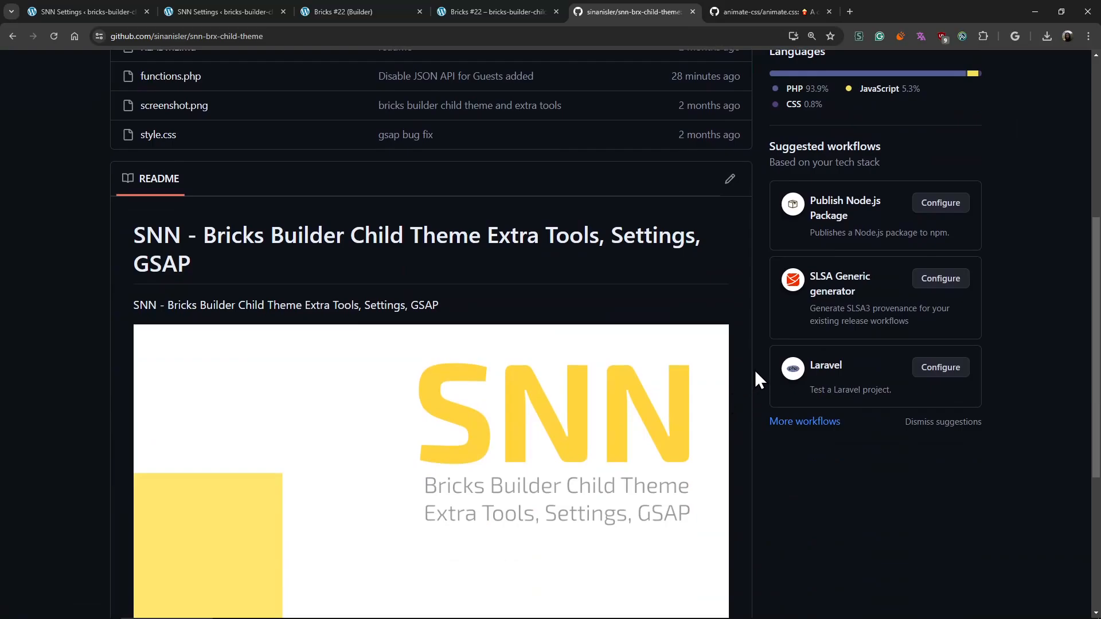
{"action": "scroll", "coordinate": [755, 370], "scroll_direction": "up", "scroll_amount": 3}
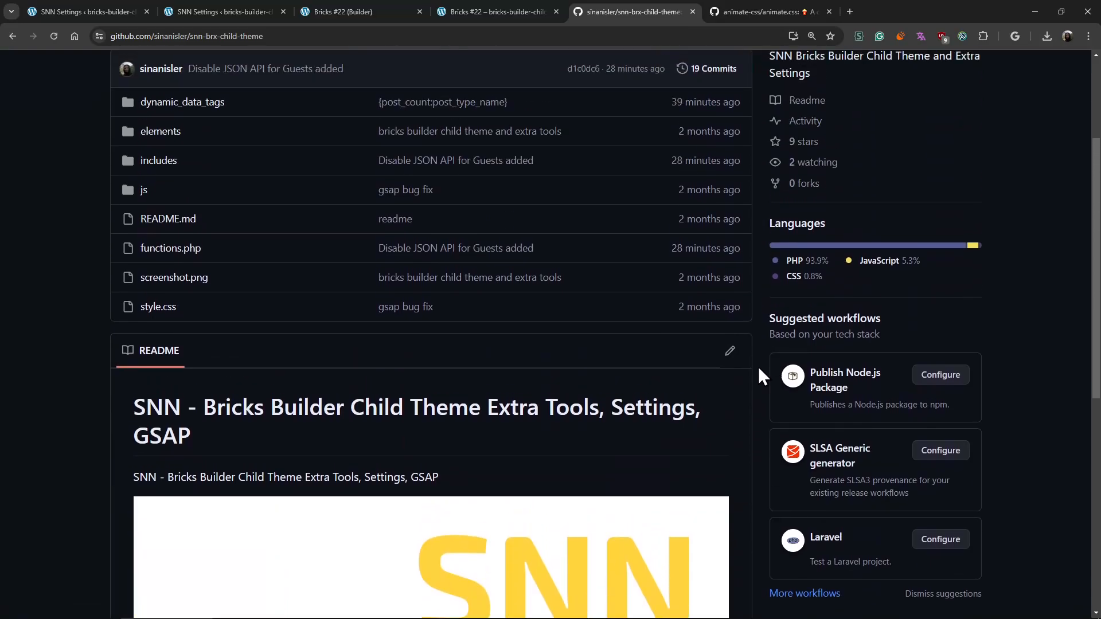